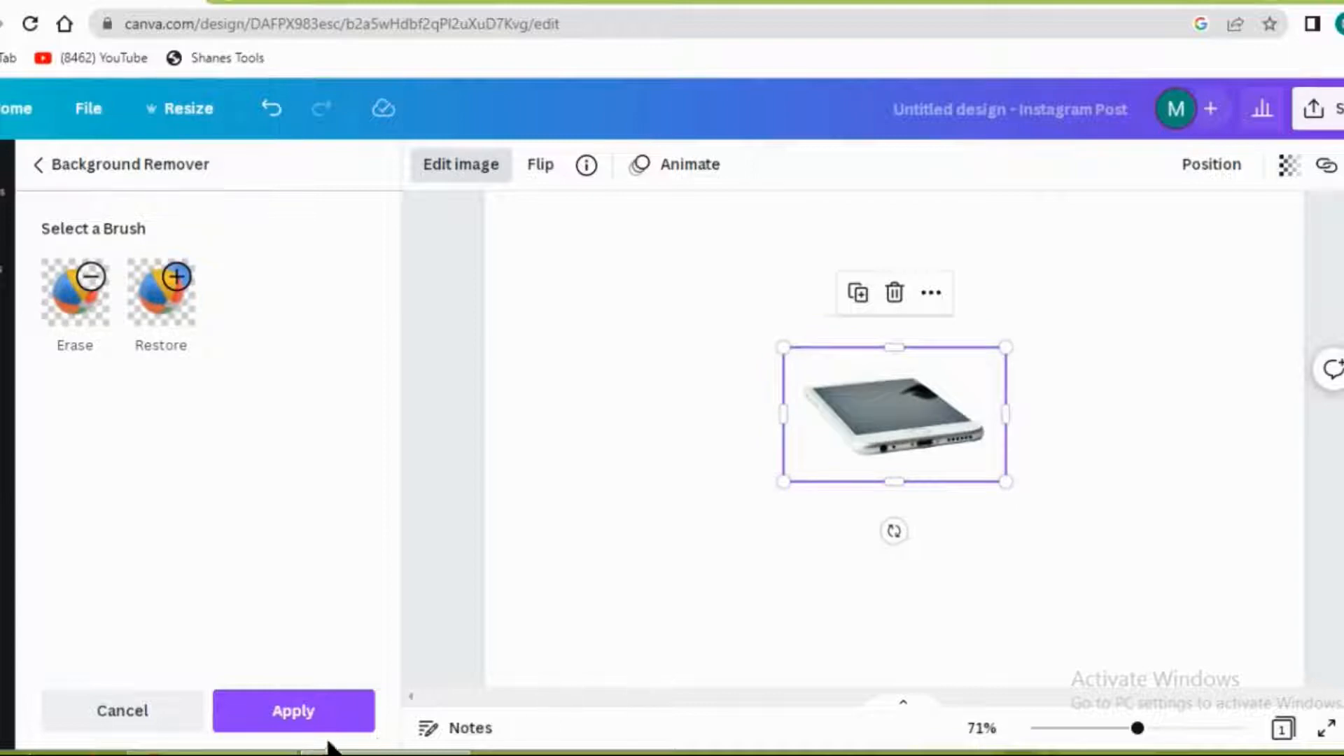
Step: Flip the phone image horizontally and enlarge it to span most of the page width
{"action": "left_click_drag", "start_coordinate": [1139, 730], "coordinate": [1087, 730]}
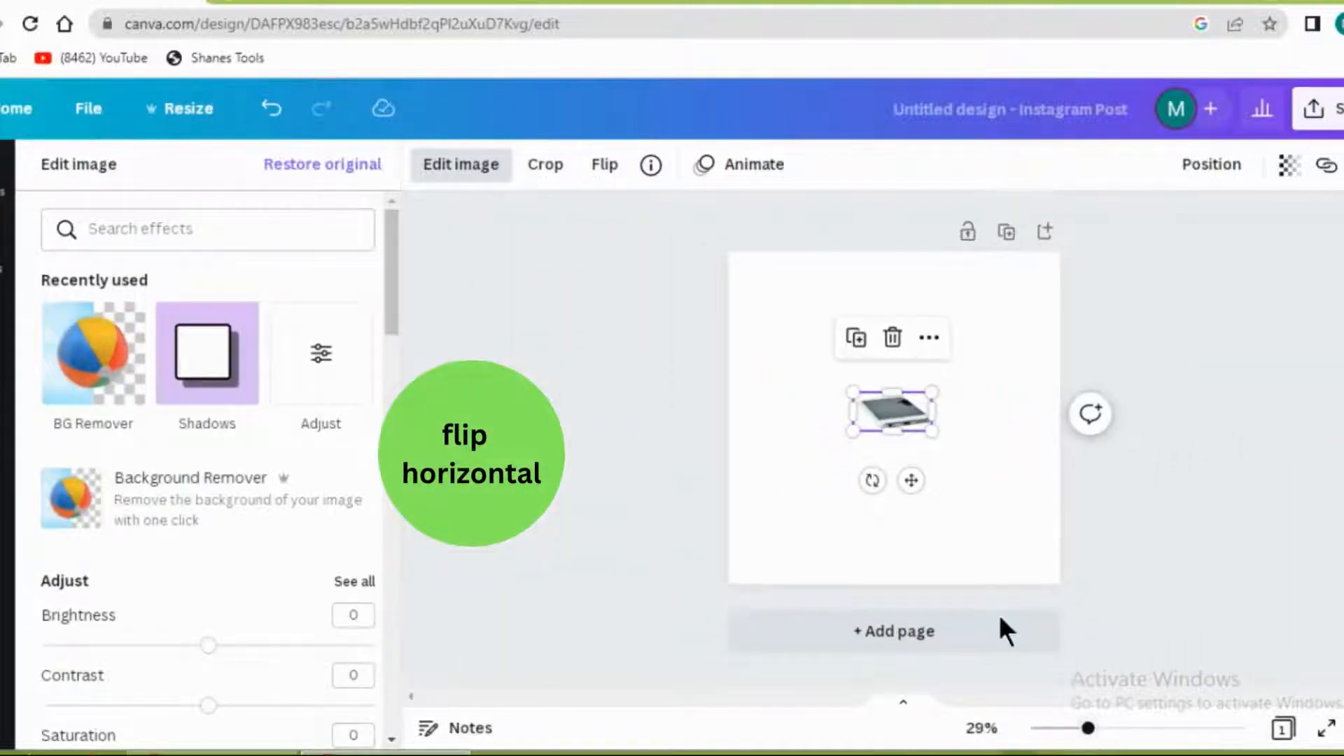
{"action": "left_click", "coordinate": [964, 451]}
{"action": "left_click", "coordinate": [963, 450]}
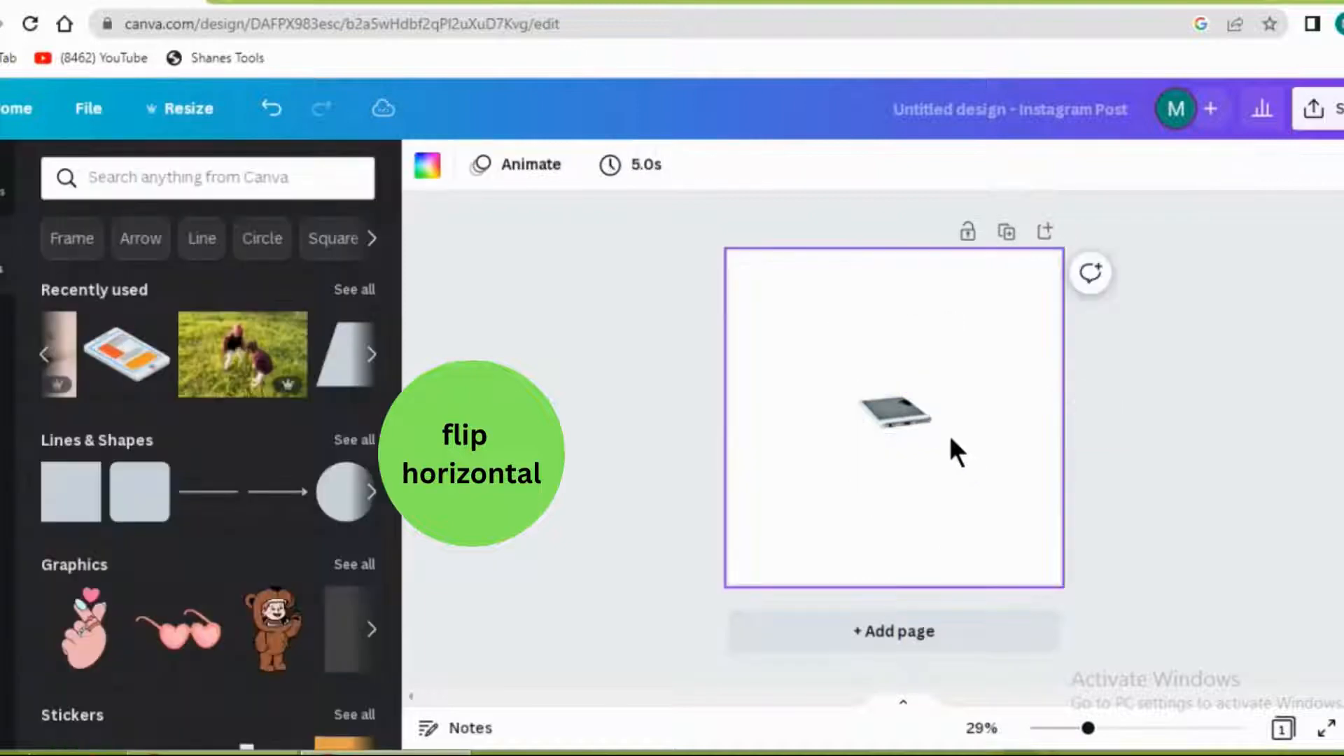
{"action": "left_click", "coordinate": [915, 416]}
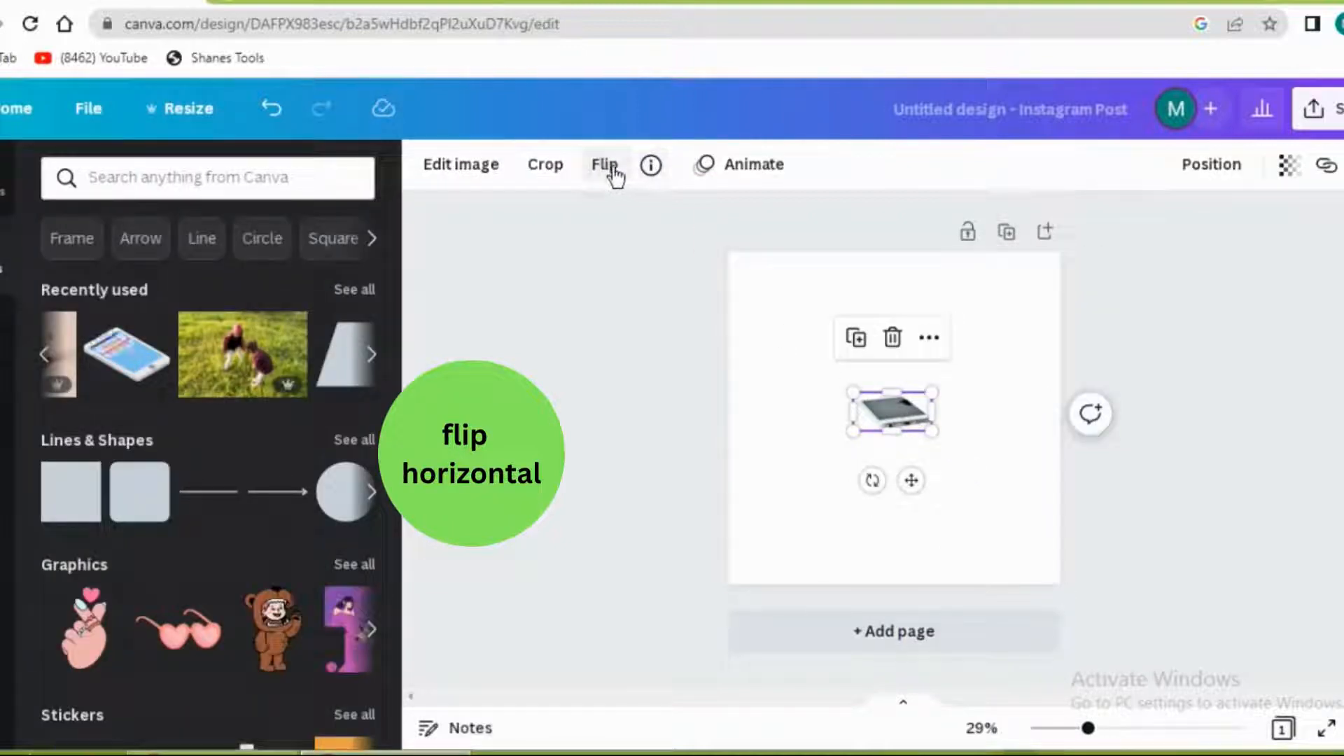
{"action": "left_click", "coordinate": [607, 166]}
{"action": "left_click", "coordinate": [609, 223]}
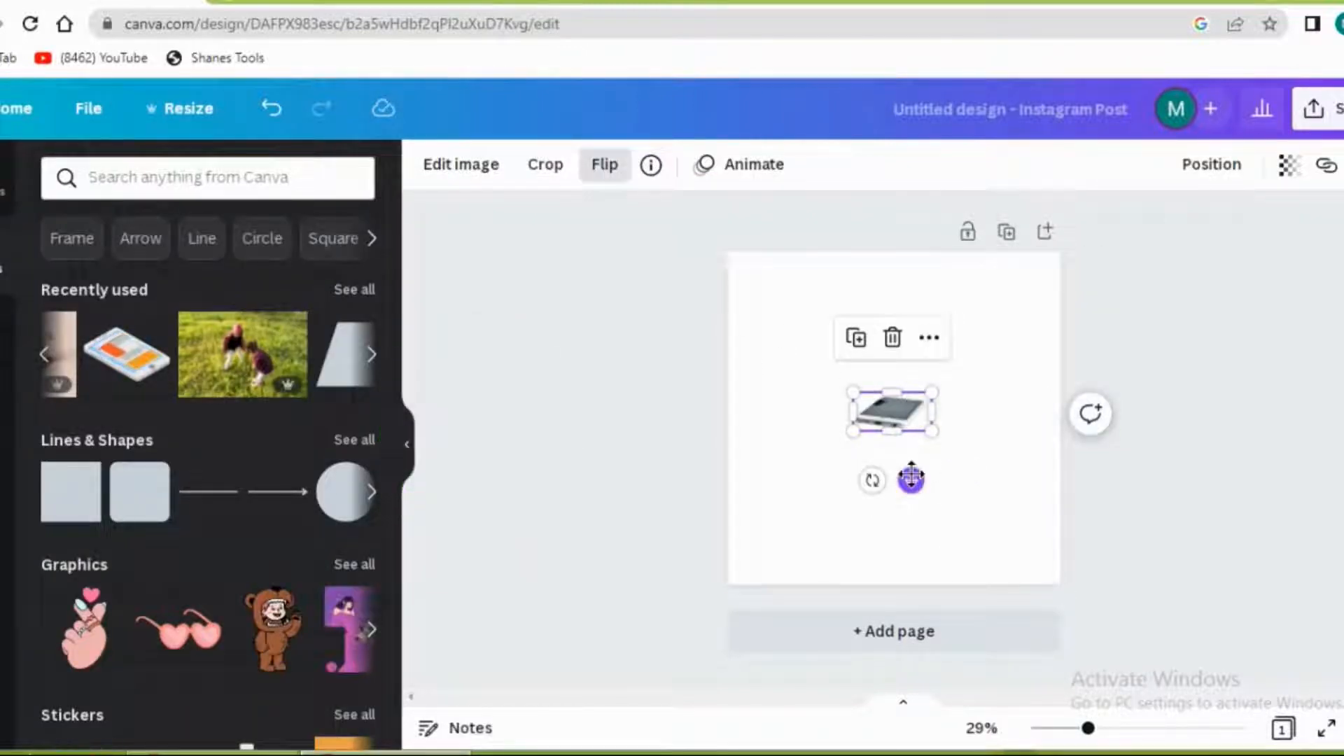
{"action": "left_click_drag", "start_coordinate": [910, 480], "coordinate": [969, 594]}
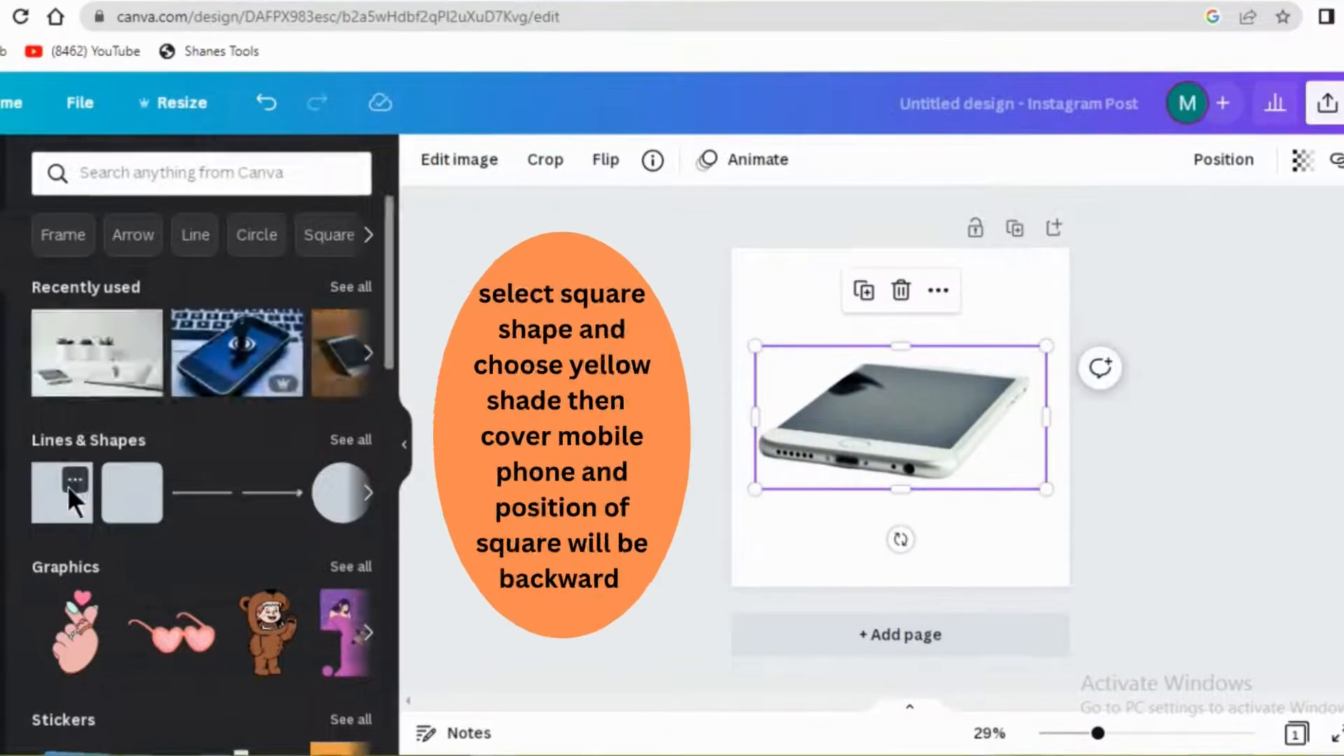
Step: Add a square shape to the page and fill it with the default yellow
{"action": "left_click", "coordinate": [75, 479]}
{"action": "left_click", "coordinate": [52, 497]}
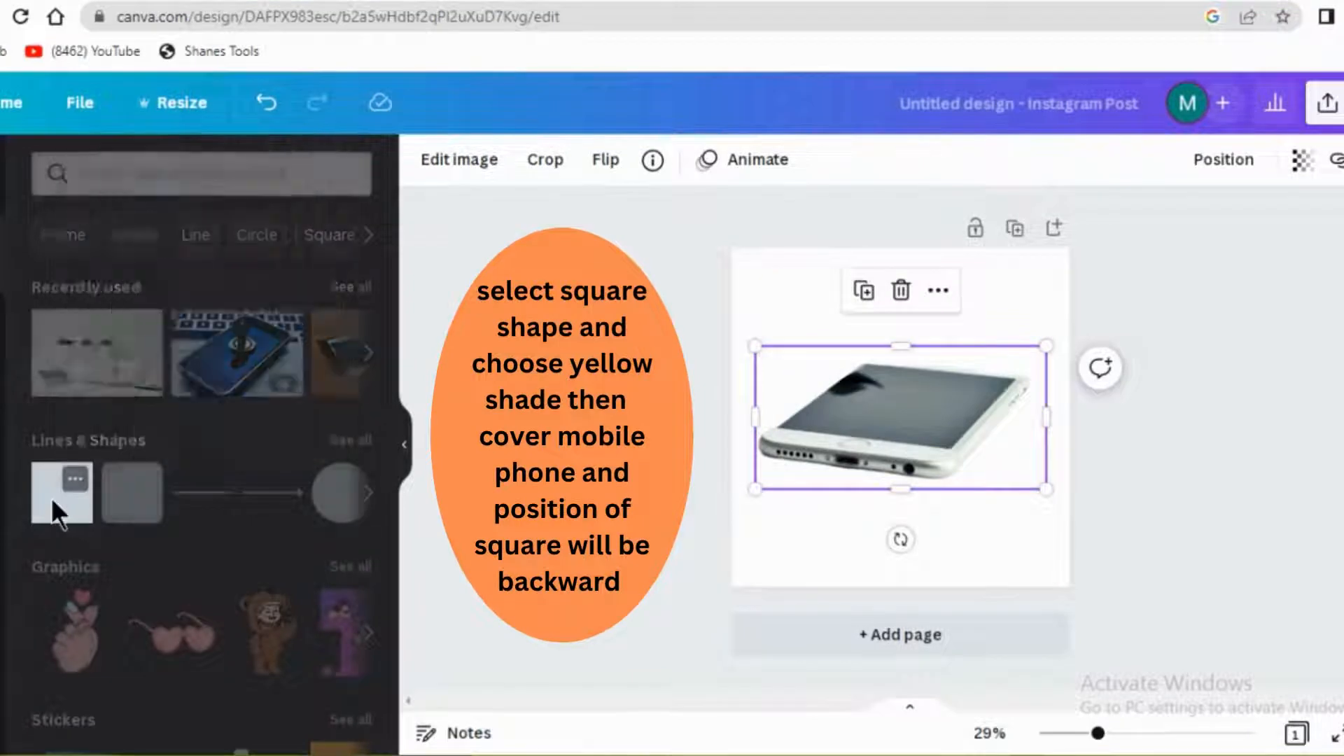
{"action": "left_click", "coordinate": [56, 505]}
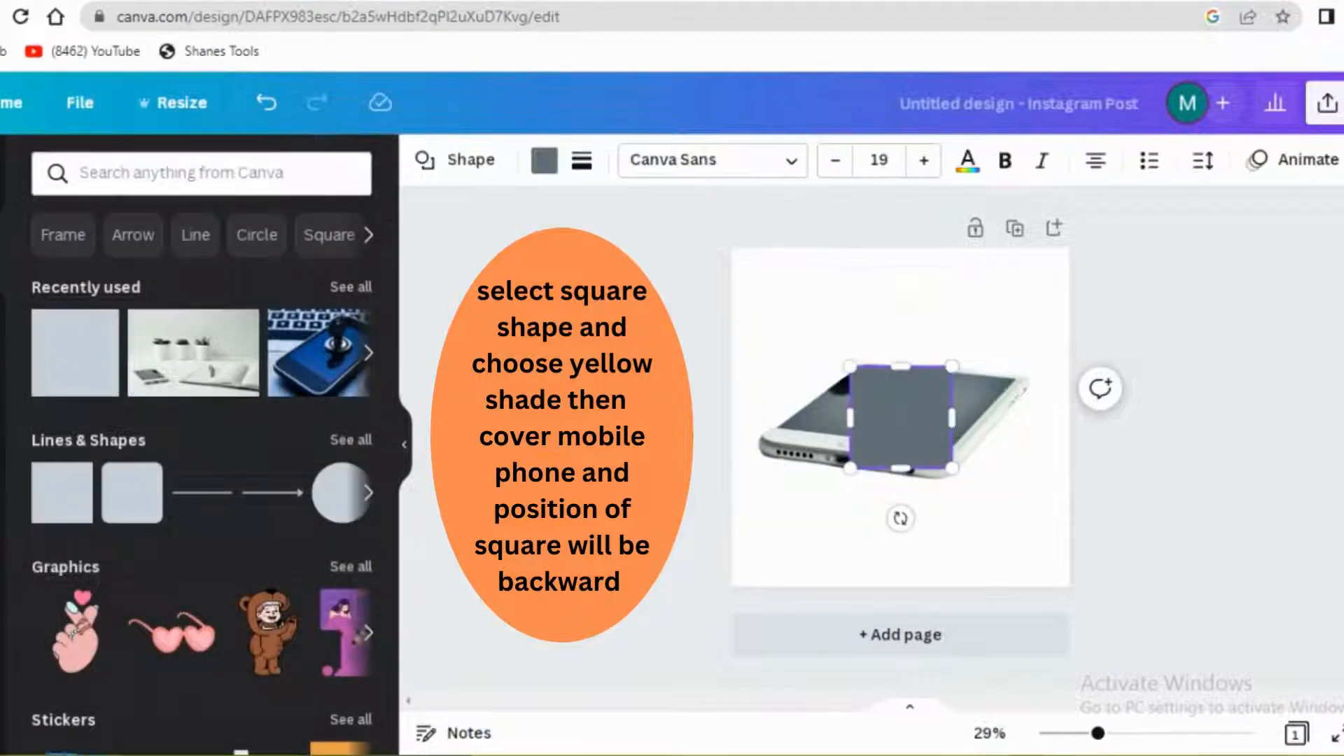
{"action": "left_click", "coordinate": [545, 161]}
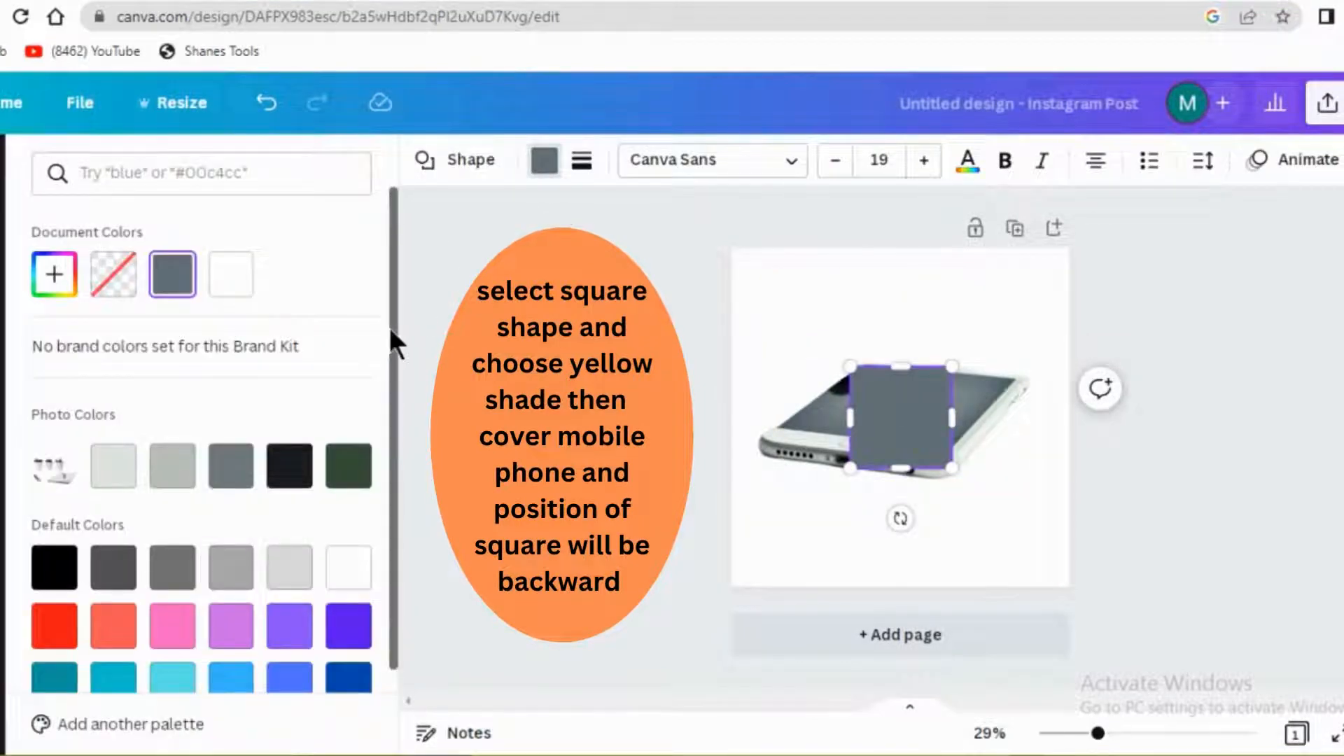
{"action": "scroll", "coordinate": [381, 481], "scroll_direction": "down", "scroll_amount": 2}
{"action": "left_click", "coordinate": [230, 643]}
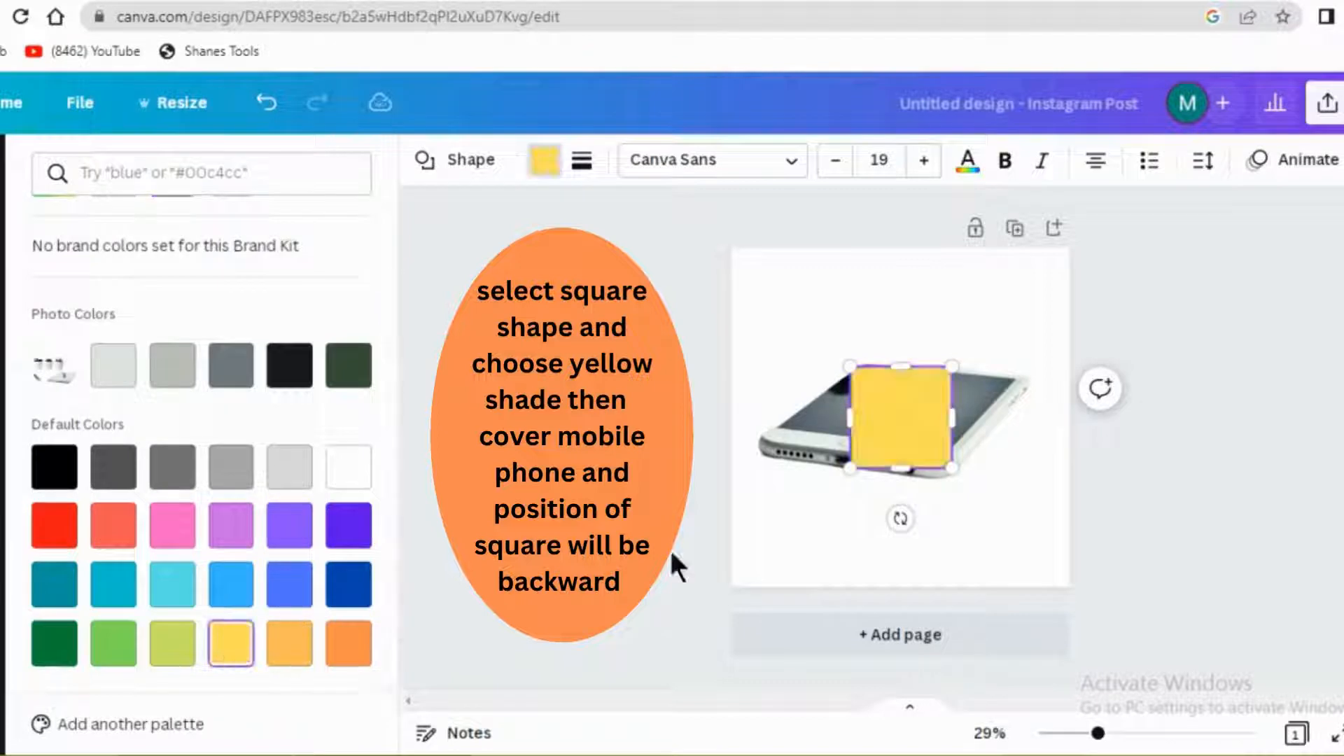
Step: Stretch the yellow square to cover most of the page and send it backward behind the phone
{"action": "left_click_drag", "start_coordinate": [952, 418], "coordinate": [1047, 423]}
{"action": "left_click_drag", "start_coordinate": [860, 422], "coordinate": [746, 424]}
{"action": "left_click_drag", "start_coordinate": [898, 471], "coordinate": [892, 569]}
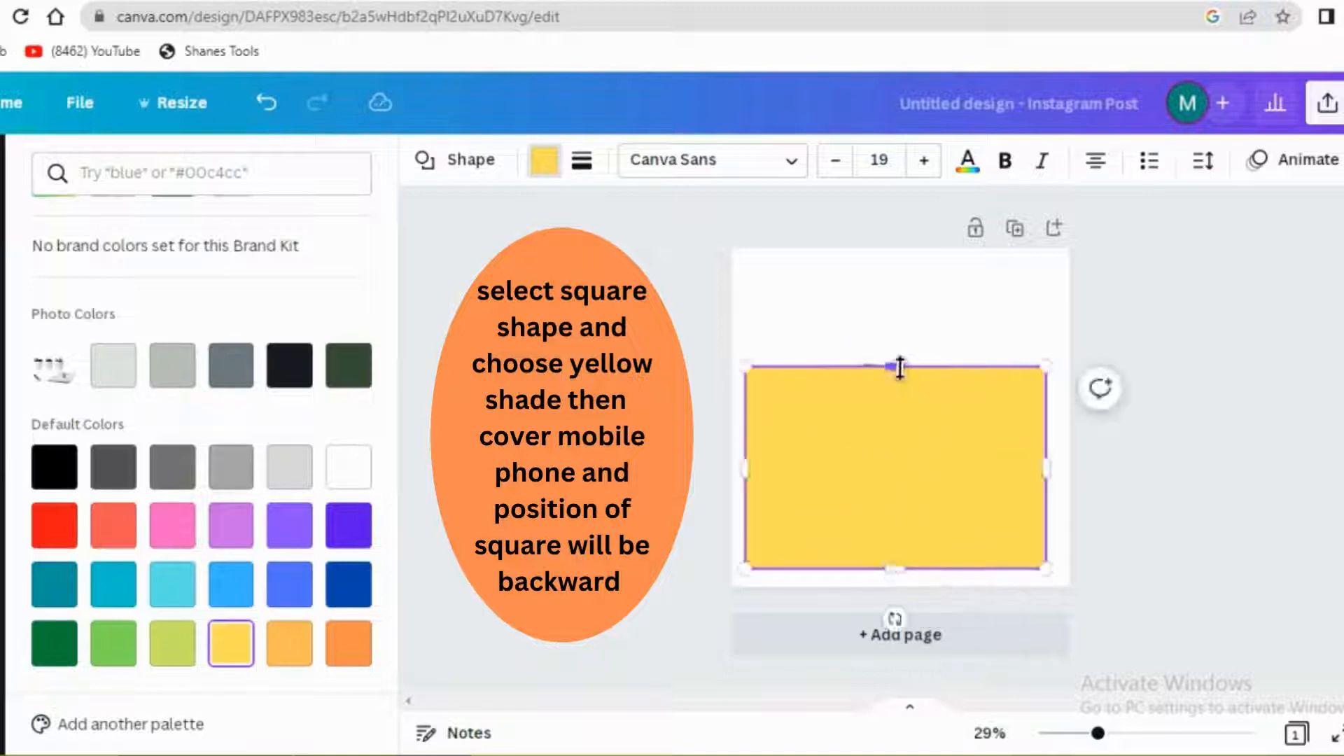
{"action": "left_click_drag", "start_coordinate": [900, 367], "coordinate": [907, 267]}
{"action": "right_click", "coordinate": [941, 339]}
{"action": "left_click", "coordinate": [1036, 480]}
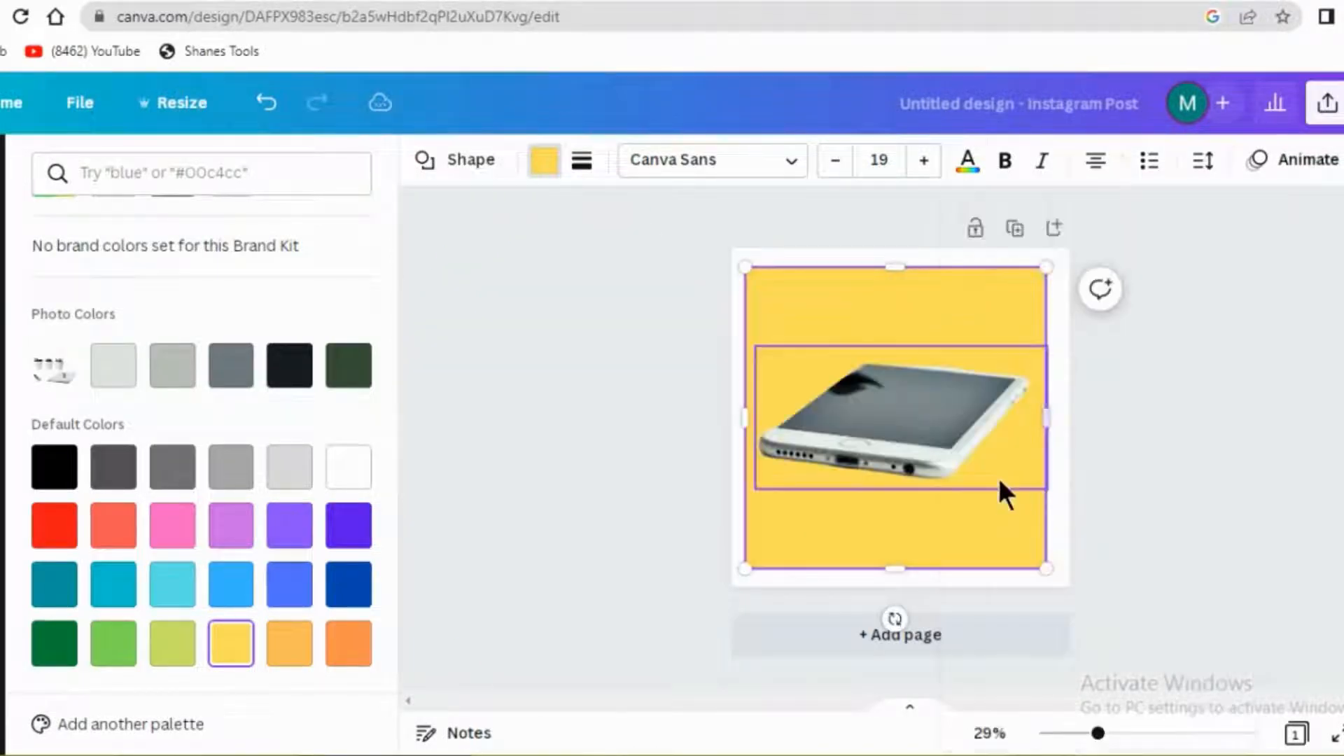
Step: Add a Parallelogram Right shape over the phone and fill it with the same yellow as the square
{"action": "left_click", "coordinate": [1093, 733]}
{"action": "left_click_drag", "start_coordinate": [1097, 735], "coordinate": [1158, 736]}
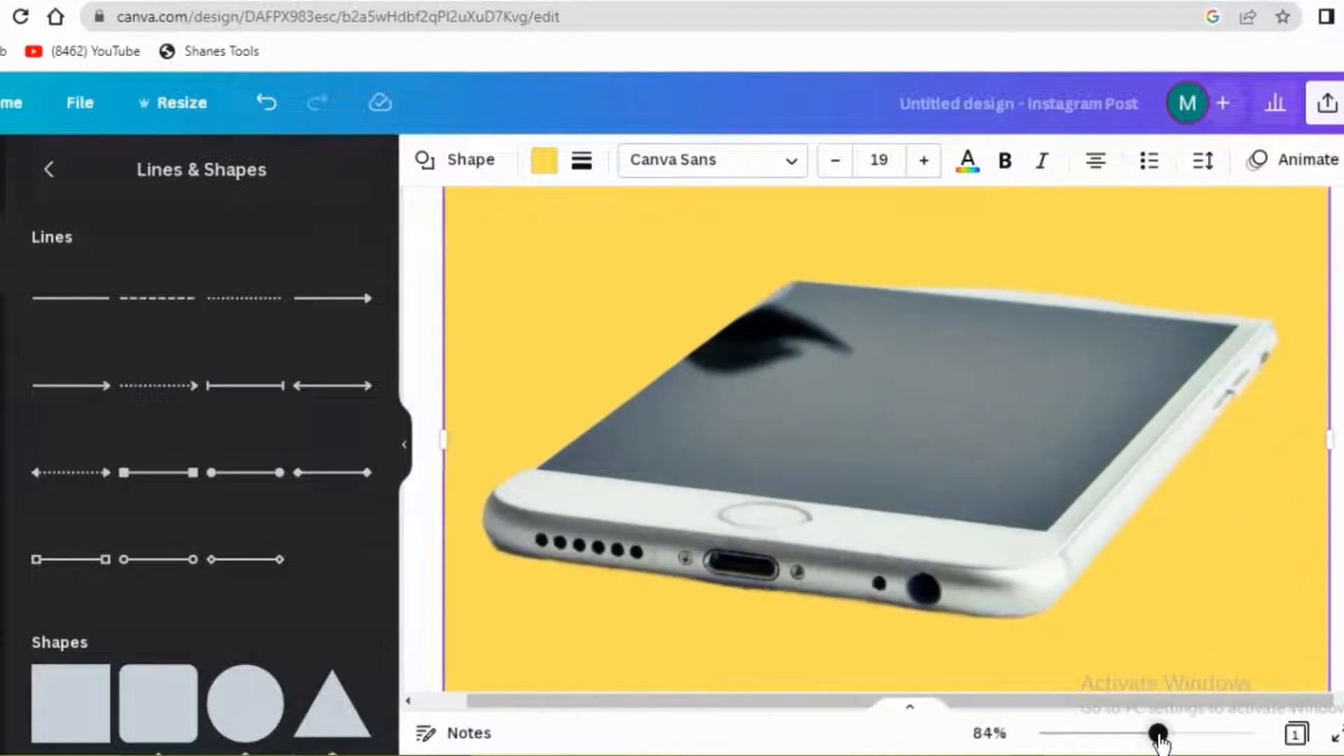
{"action": "scroll", "coordinate": [210, 419], "scroll_direction": "down", "scroll_amount": 5}
{"action": "left_click", "coordinate": [354, 470]}
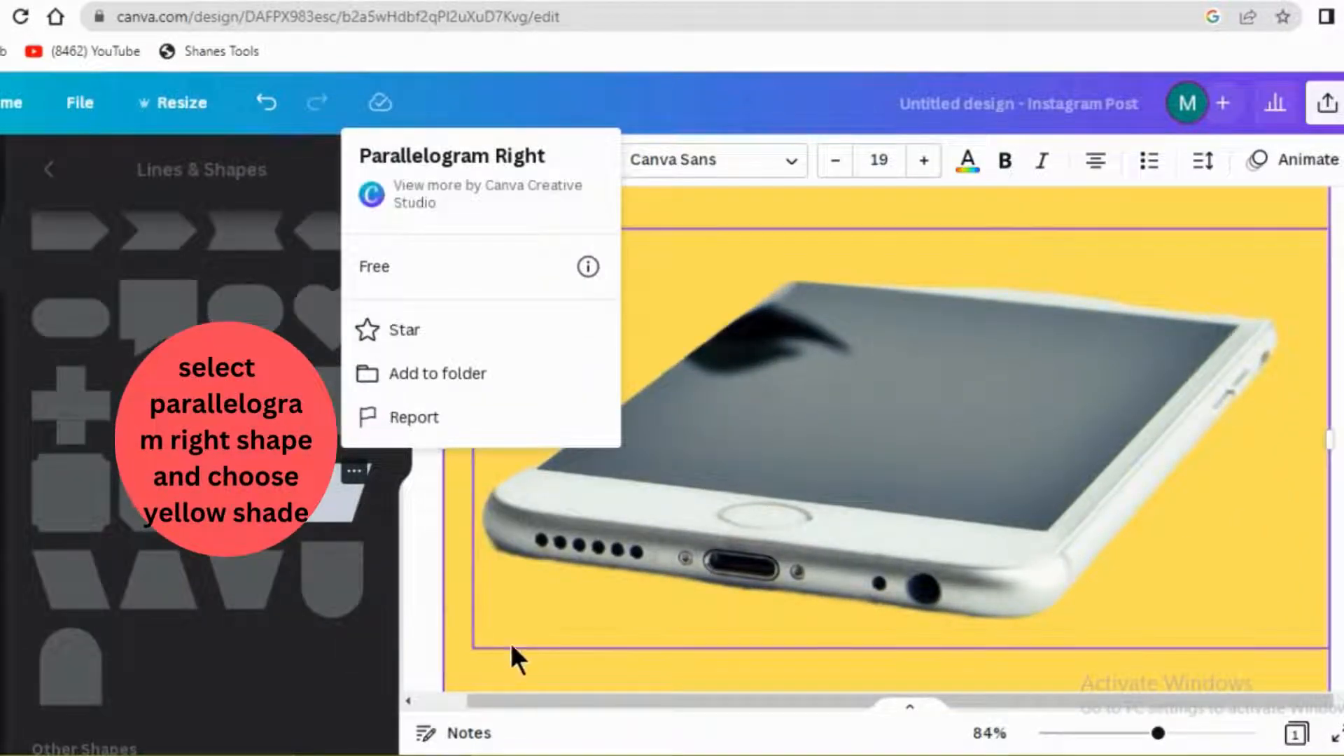
{"action": "left_click", "coordinate": [525, 608]}
{"action": "left_click", "coordinate": [340, 502]}
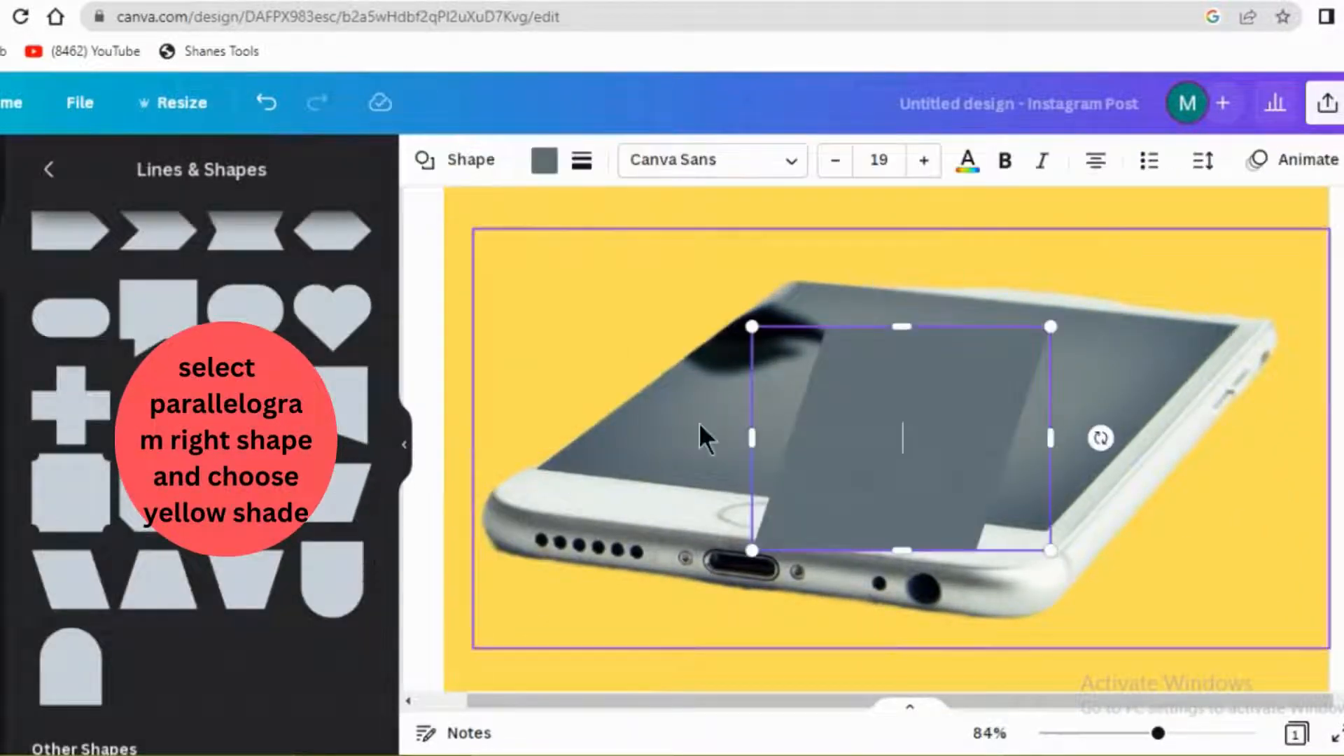
{"action": "left_click", "coordinate": [544, 163]}
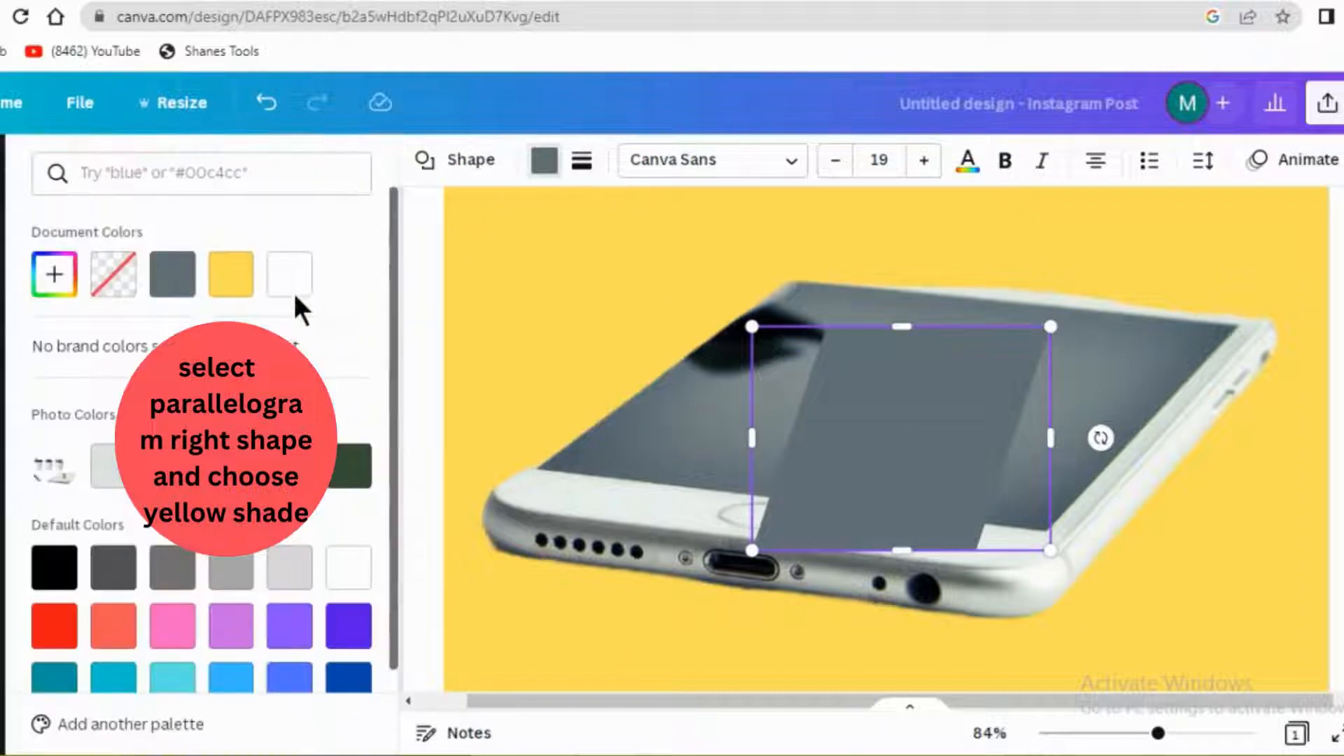
{"action": "left_click", "coordinate": [222, 275]}
Step: Shrink the yellow parallelogram slightly and position it over the middle of the phone screen
{"action": "left_click_drag", "start_coordinate": [938, 454], "coordinate": [923, 409]}
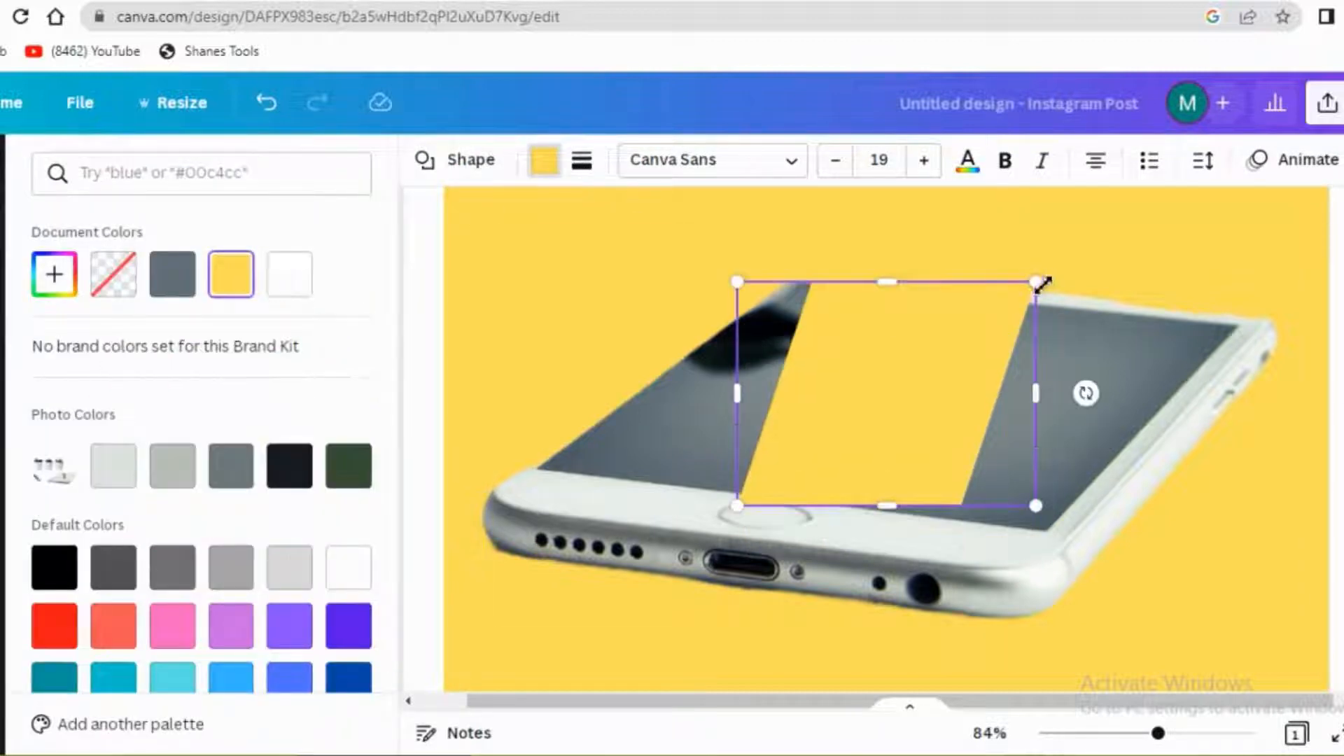
{"action": "left_click_drag", "start_coordinate": [1040, 283], "coordinate": [974, 331]}
{"action": "left_click_drag", "start_coordinate": [938, 375], "coordinate": [1008, 300]}
{"action": "left_click_drag", "start_coordinate": [743, 494], "coordinate": [749, 489]}
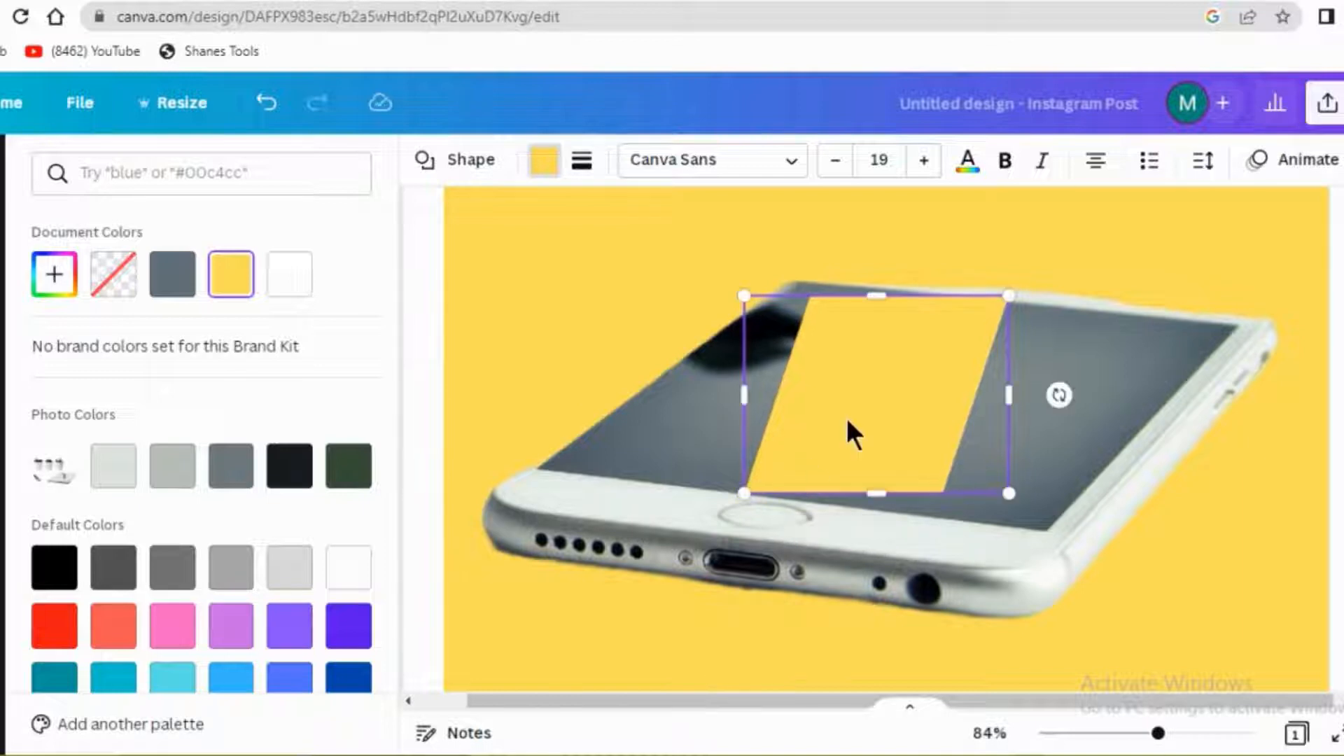
Step: Duplicate the yellow parallelogram and place the copy beside it over the right part of the phone screen
{"action": "left_click", "coordinate": [851, 253]}
{"action": "left_click_drag", "start_coordinate": [933, 391], "coordinate": [1026, 386]}
{"action": "left_click_drag", "start_coordinate": [868, 492], "coordinate": [863, 515]}
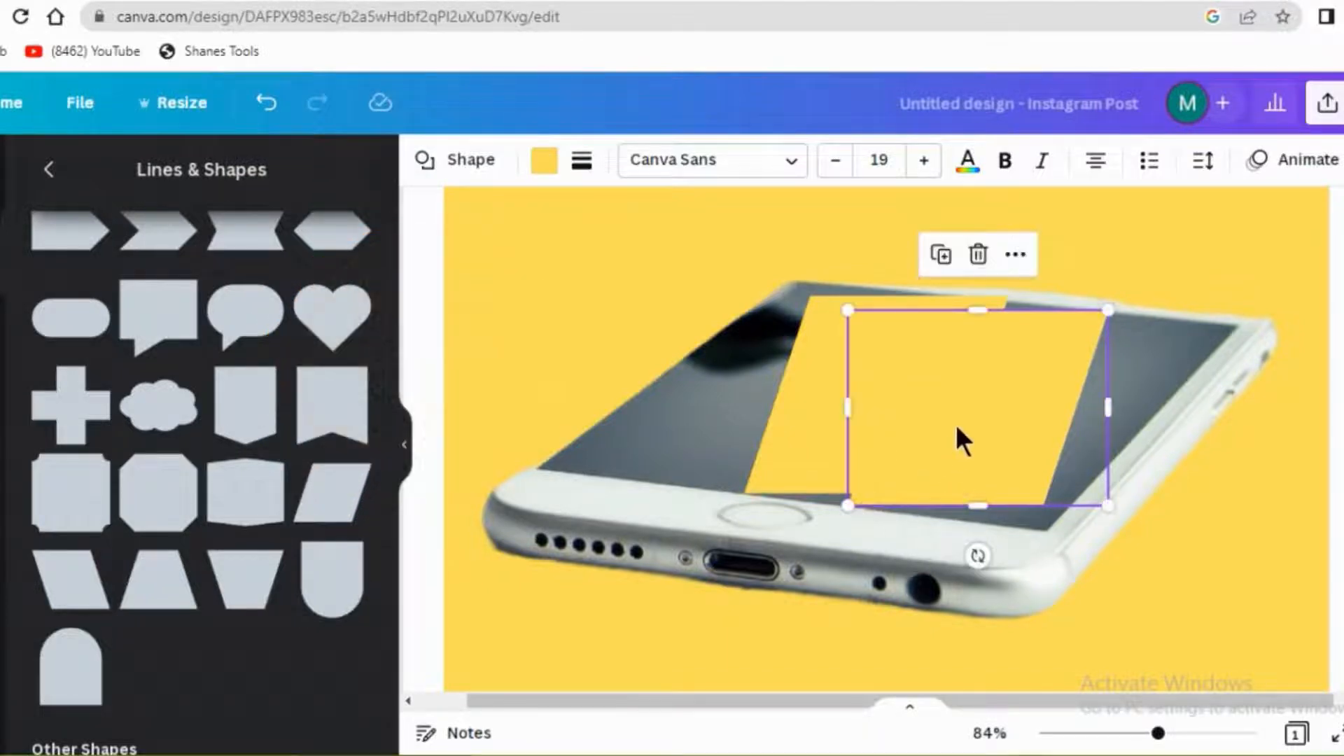
Step: Cover the left part of the phone screen with more parallelogram copies, sizing the smaller one to about 137 × 103
{"action": "left_click_drag", "start_coordinate": [997, 314], "coordinate": [791, 400]}
{"action": "left_click_drag", "start_coordinate": [711, 426], "coordinate": [705, 427]}
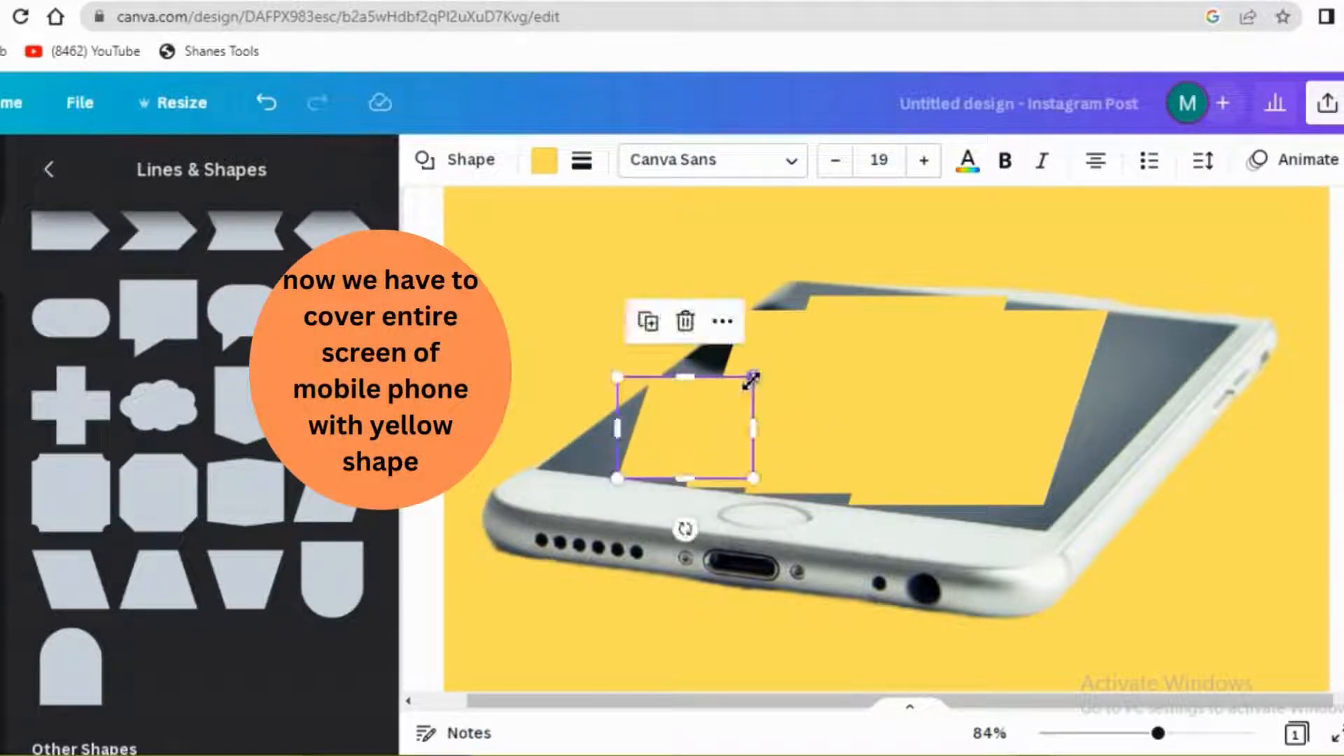
{"action": "left_click_drag", "start_coordinate": [751, 380], "coordinate": [759, 398]}
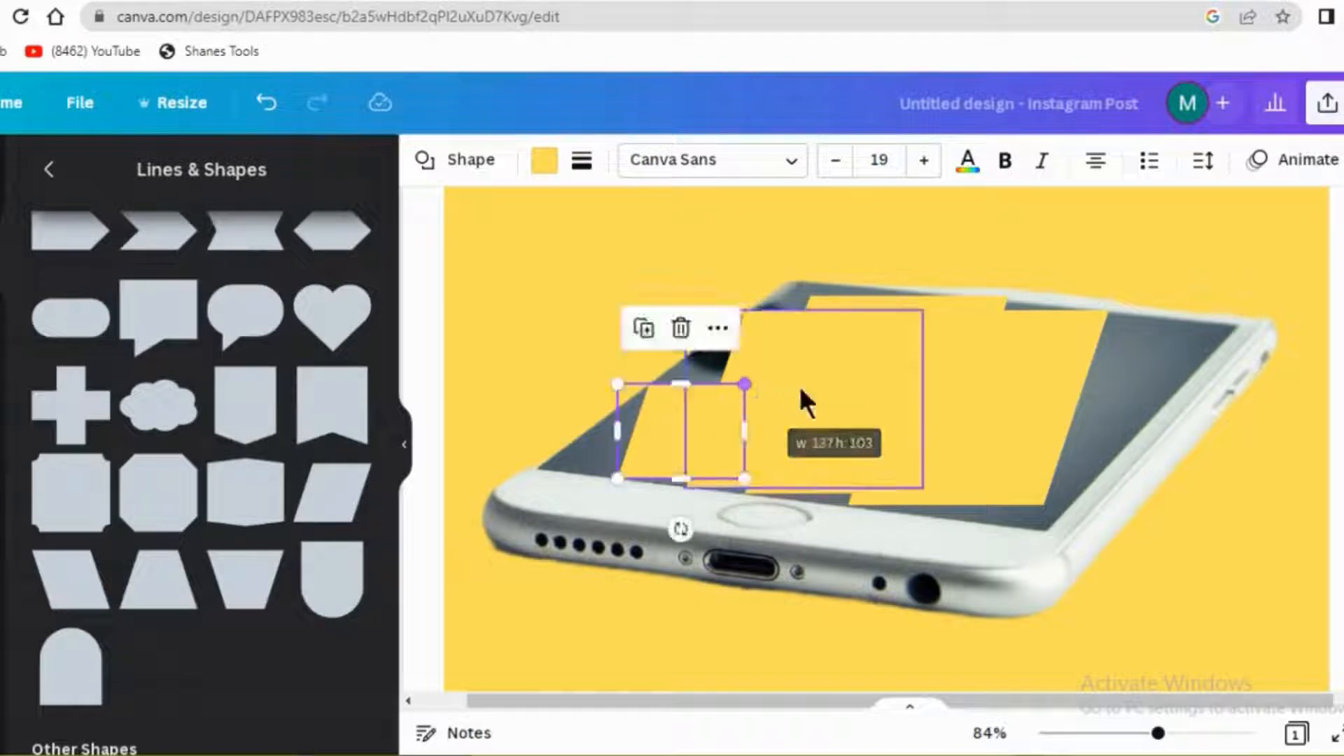
Step: Place small rotated copies of the yellow shape along the phone screen's right edge, aligned with its slant
{"action": "left_click_drag", "start_coordinate": [1153, 359], "coordinate": [1154, 360]}
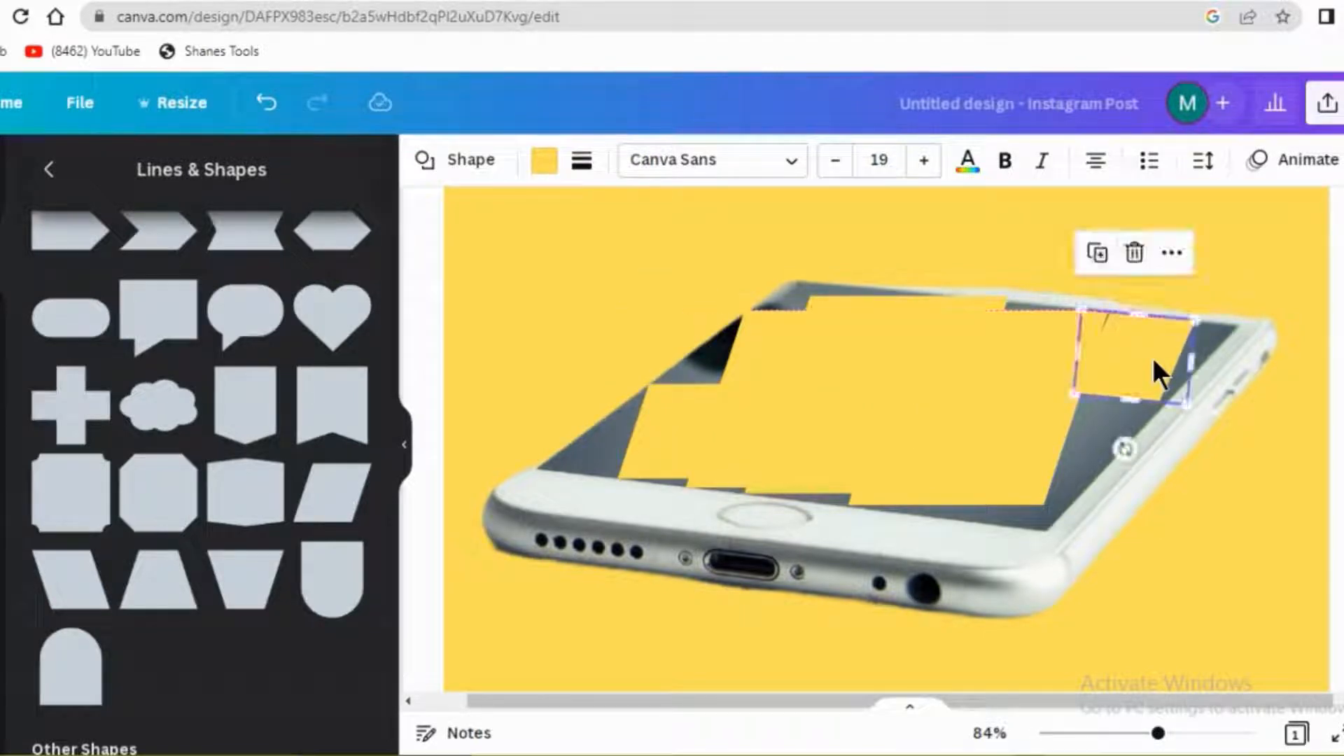
{"action": "key", "text": "Left"}
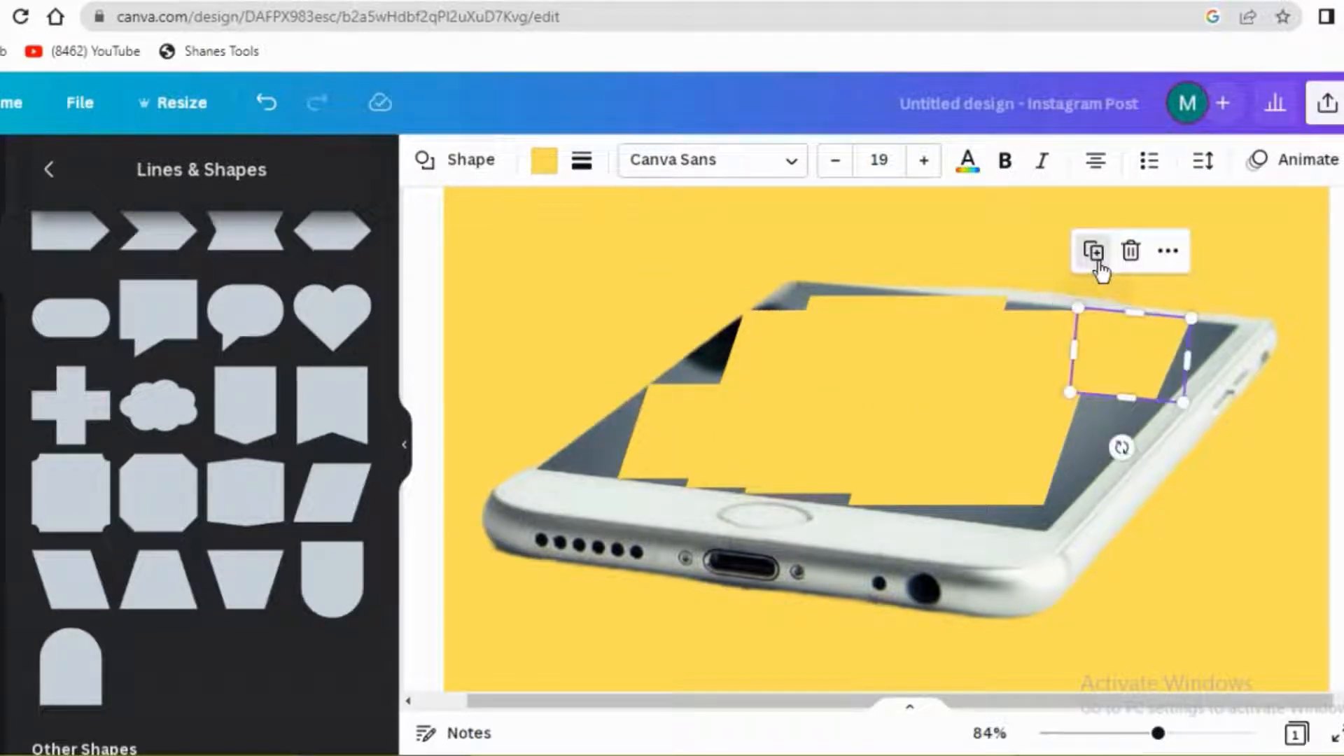
{"action": "left_click_drag", "start_coordinate": [1119, 444], "coordinate": [1106, 446]}
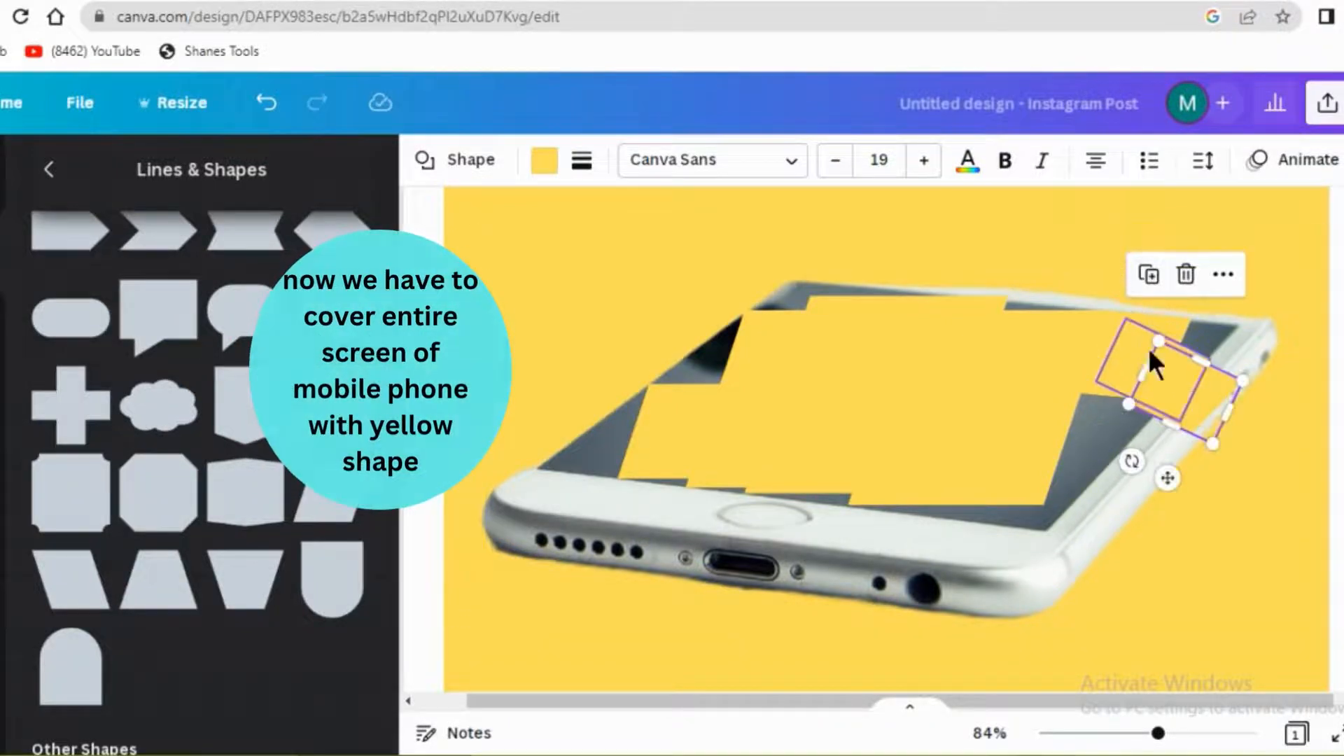
{"action": "left_click_drag", "start_coordinate": [1174, 390], "coordinate": [1094, 417]}
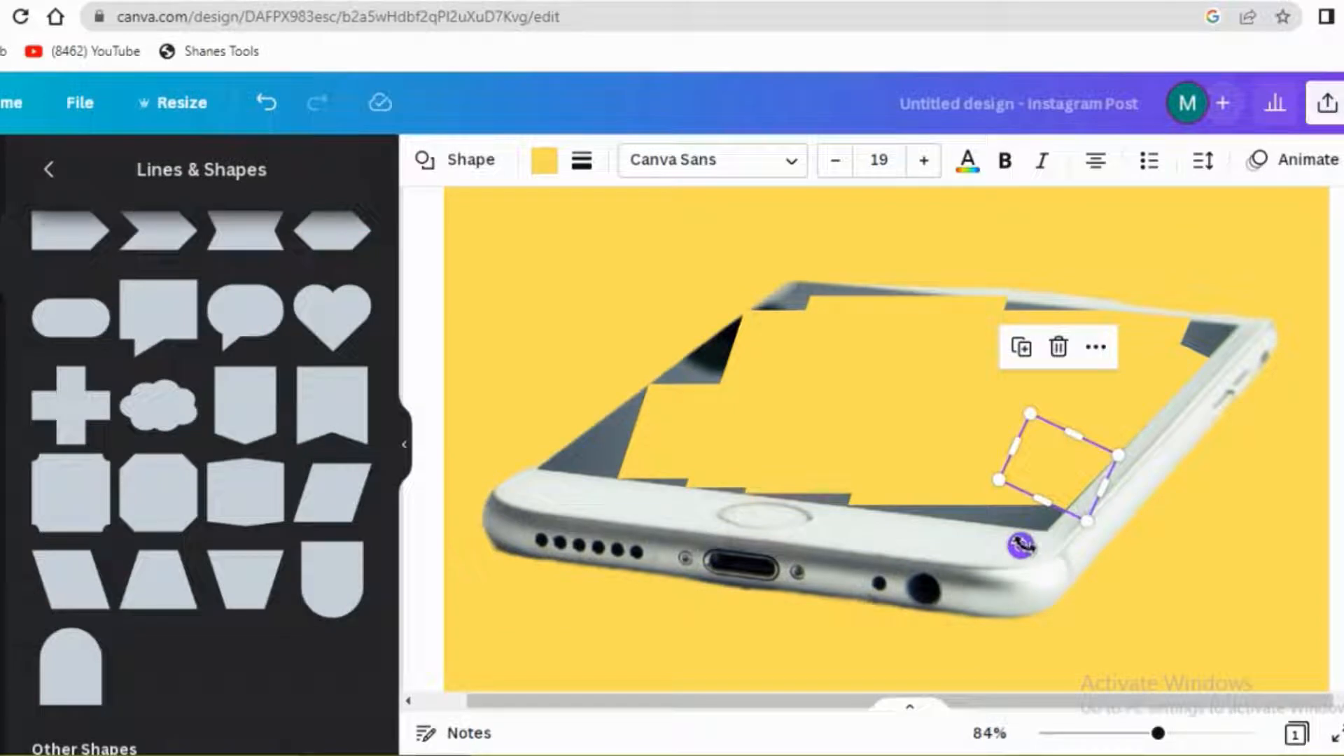
{"action": "left_click_drag", "start_coordinate": [1021, 545], "coordinate": [1026, 544]}
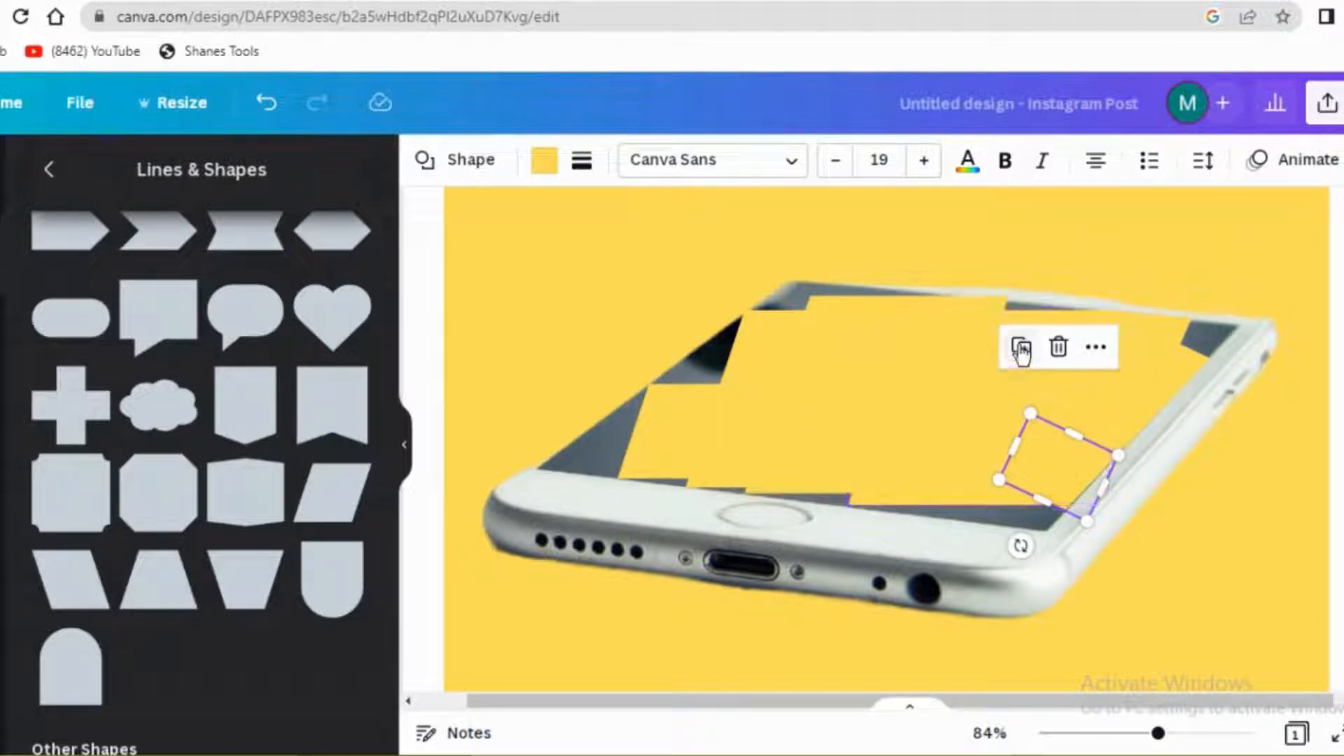
Step: Duplicate the rotated yellow shape and move the copy over the uncovered area at the screen's lower-right corner
{"action": "left_click", "coordinate": [1021, 348]}
{"action": "left_click_drag", "start_coordinate": [1056, 453], "coordinate": [1032, 464]}
{"action": "left_click", "coordinate": [1157, 684]}
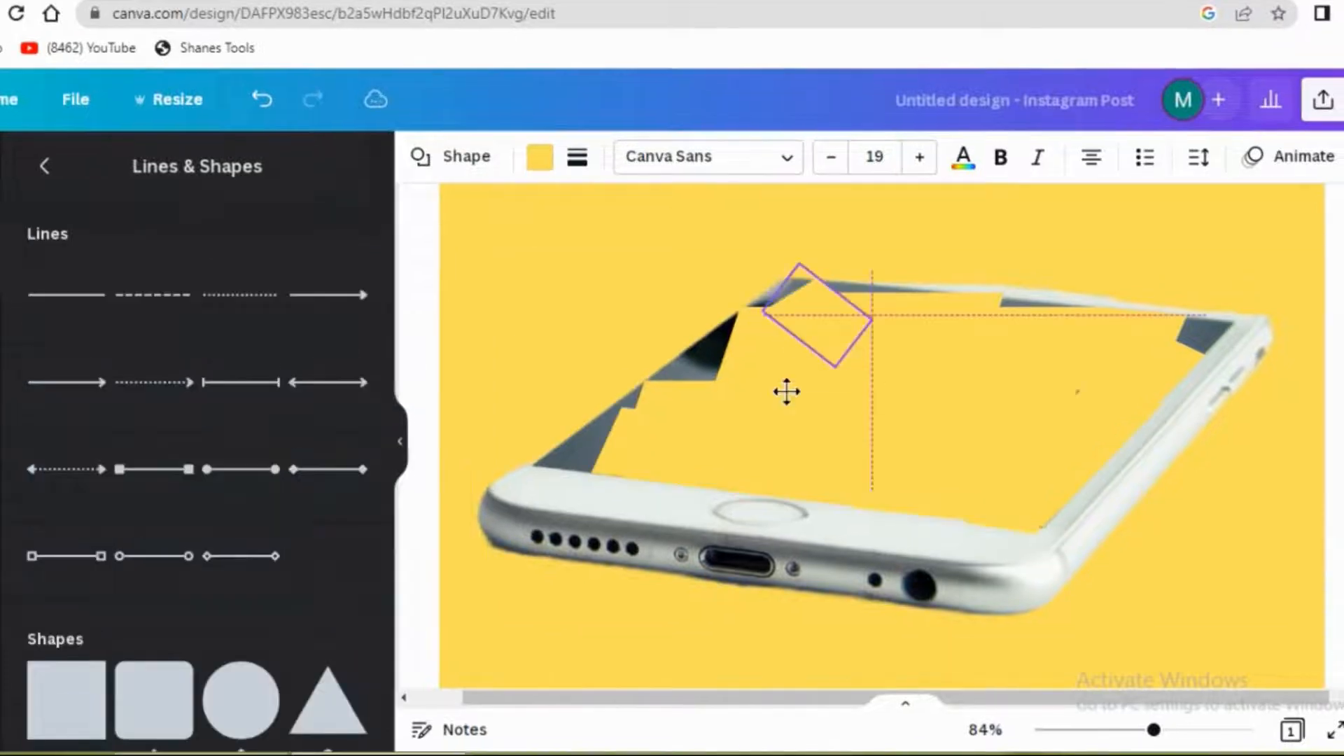
Step: Cover the screen's upper-left corner and left edge with yellow shape copies rotated to follow the phone's slanted edge
{"action": "left_click_drag", "start_coordinate": [790, 394], "coordinate": [765, 387]}
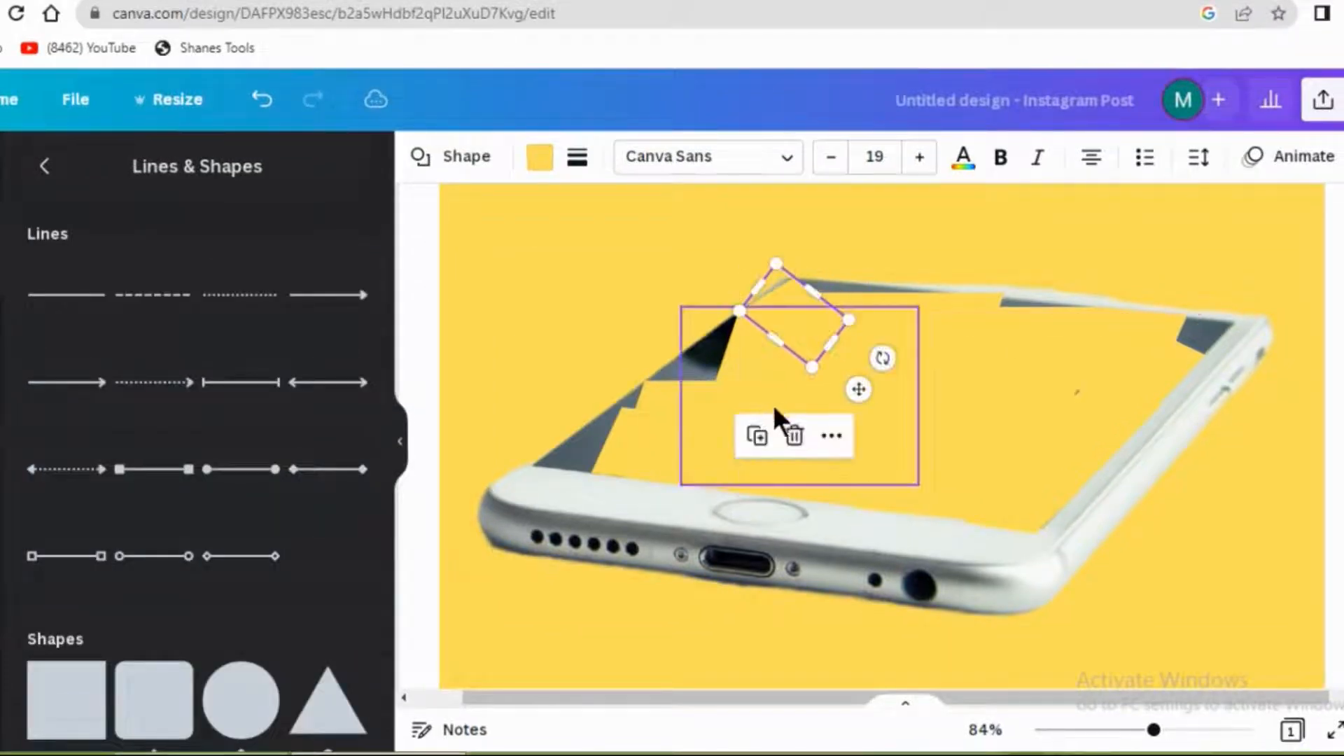
{"action": "left_click_drag", "start_coordinate": [882, 359], "coordinate": [876, 359]}
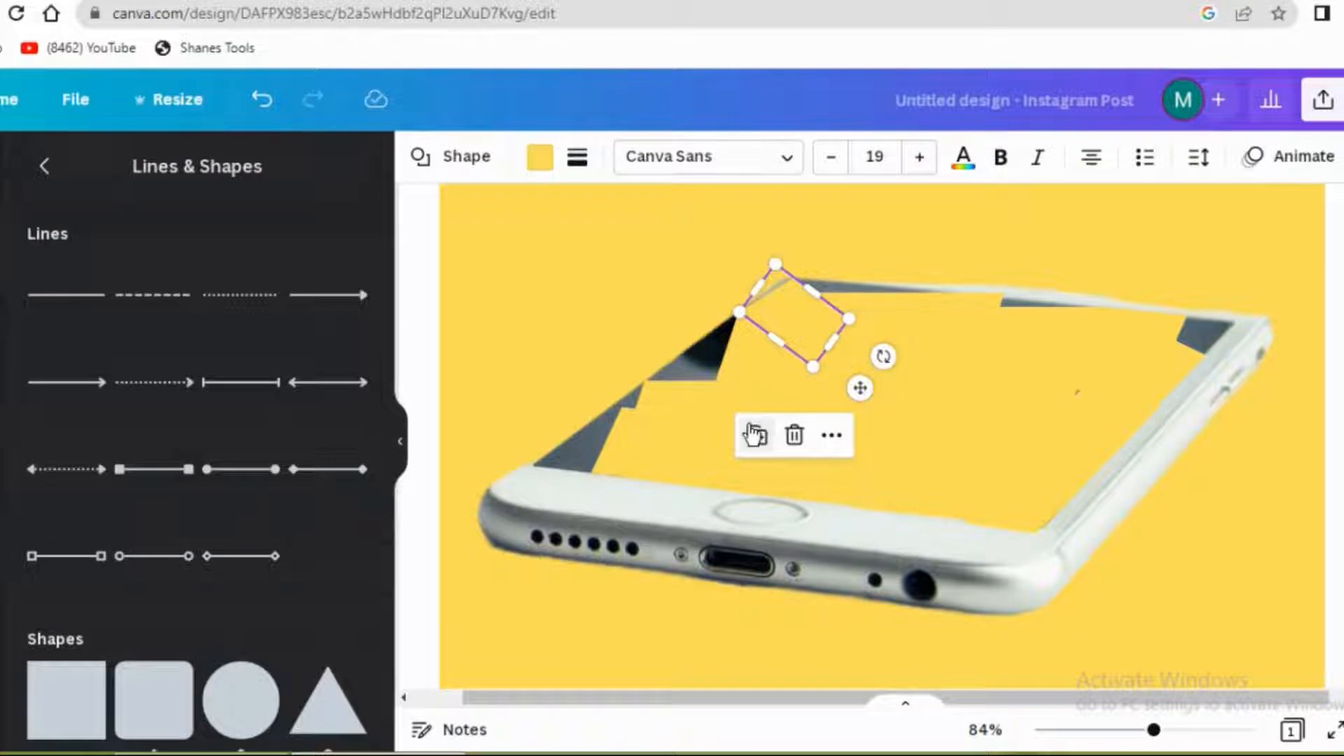
{"action": "left_click_drag", "start_coordinate": [775, 341], "coordinate": [703, 356]}
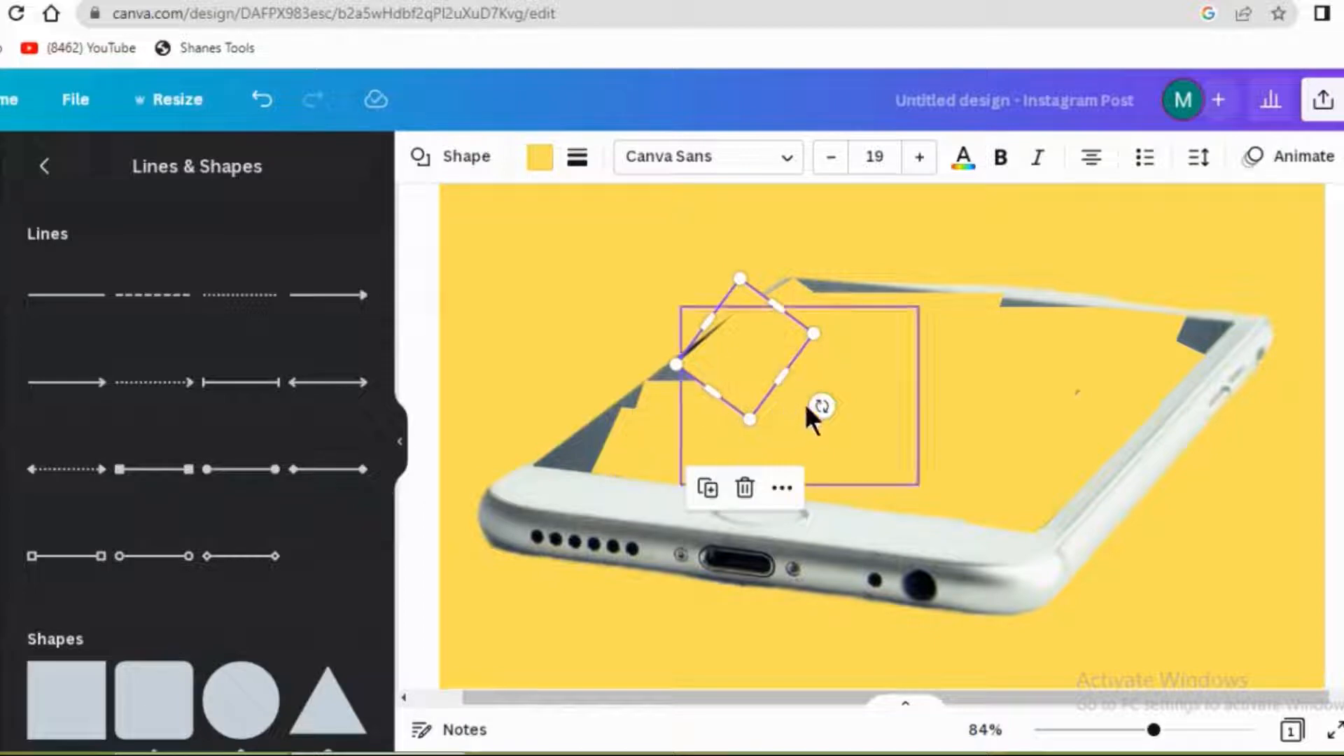
{"action": "mouse_move", "coordinate": [822, 408]}
{"action": "left_mouse_down"}
{"action": "mouse_move", "coordinate": [816, 420]}
{"action": "mouse_move", "coordinate": [830, 421]}
{"action": "left_mouse_up"}
{"action": "left_click_drag", "start_coordinate": [759, 376], "coordinate": [681, 439]}
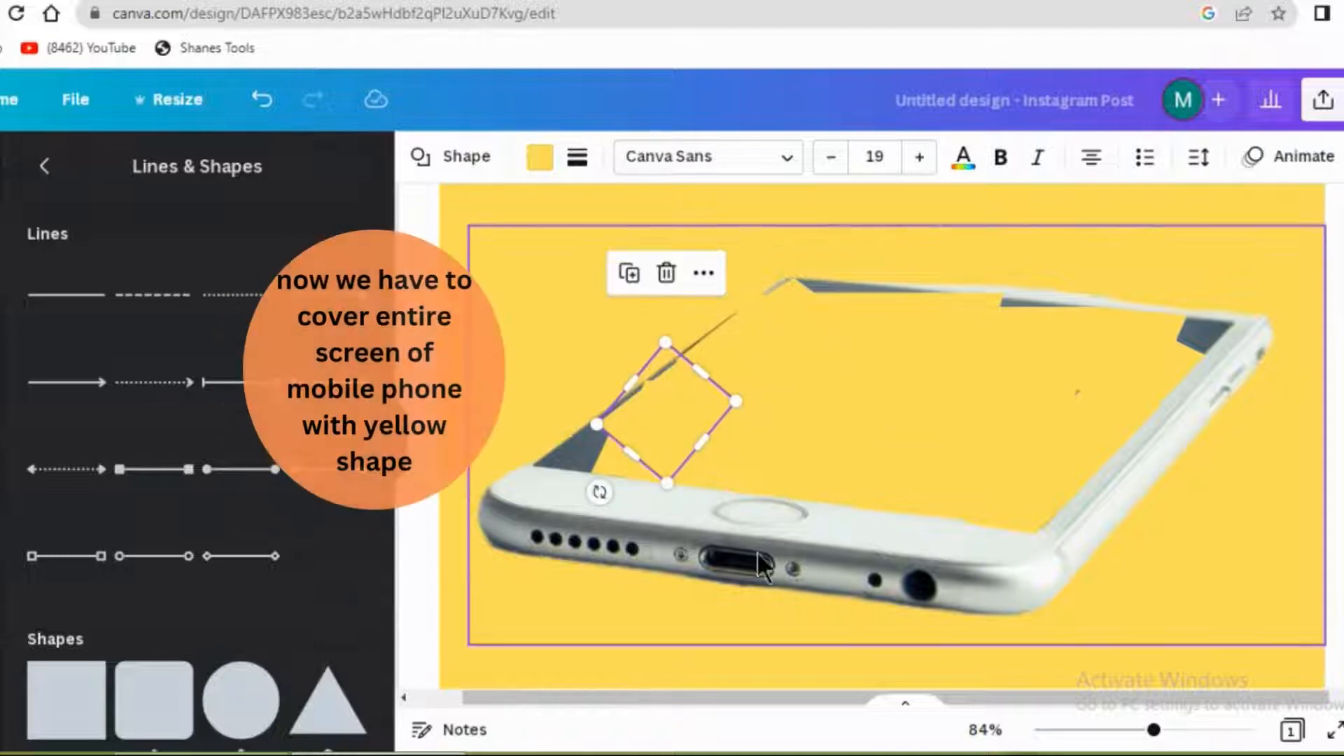
Step: Fine-tune the positions of the two yellow shapes on the screen's left edge so they align with the phone's rim
{"action": "left_click", "coordinate": [804, 593]}
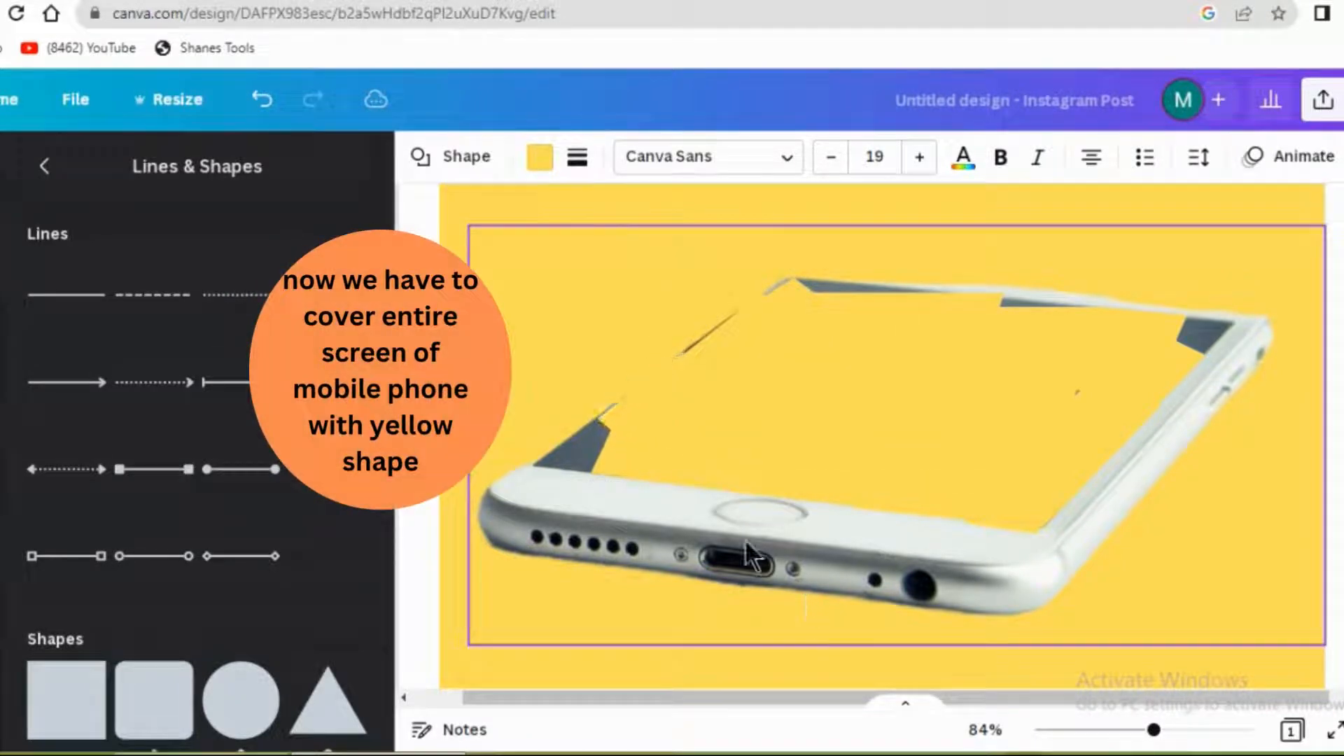
{"action": "left_click", "coordinate": [713, 380]}
{"action": "left_click_drag", "start_coordinate": [732, 349], "coordinate": [769, 319]}
{"action": "left_click", "coordinate": [637, 397]}
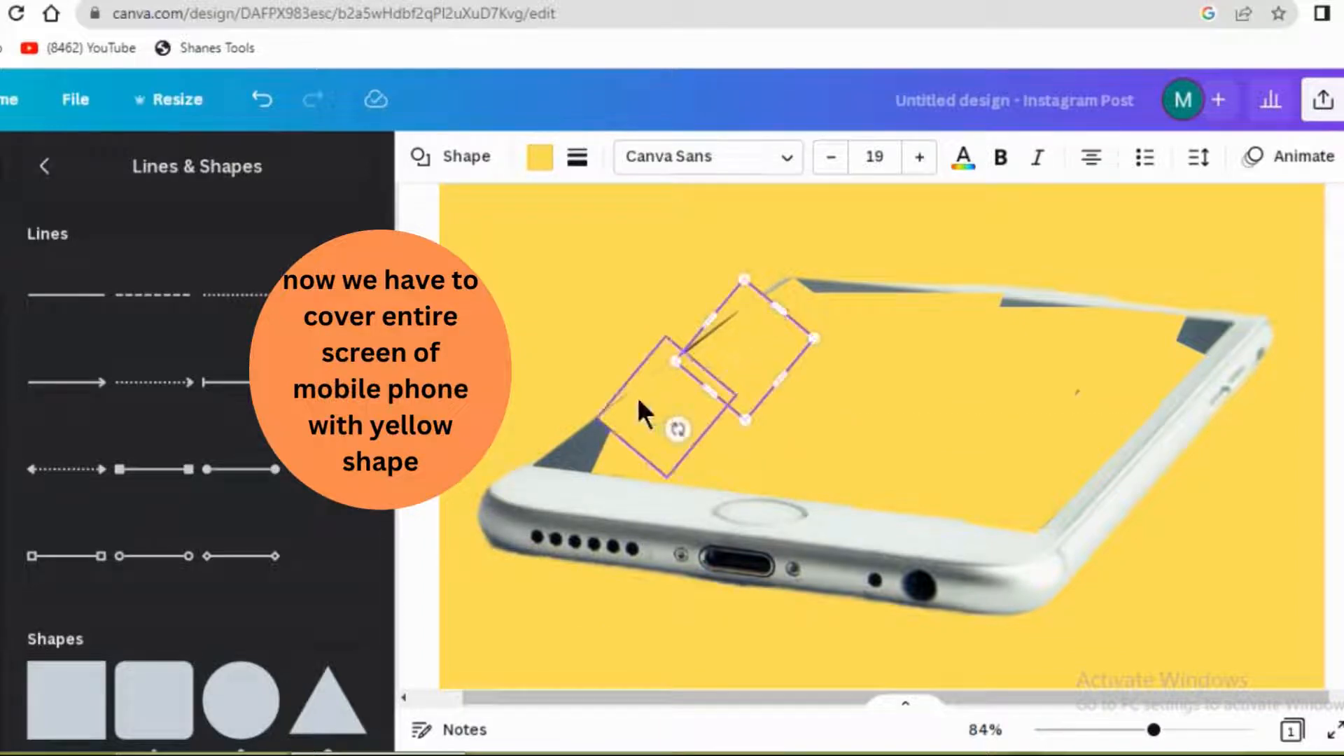
{"action": "key", "text": "Delete"}
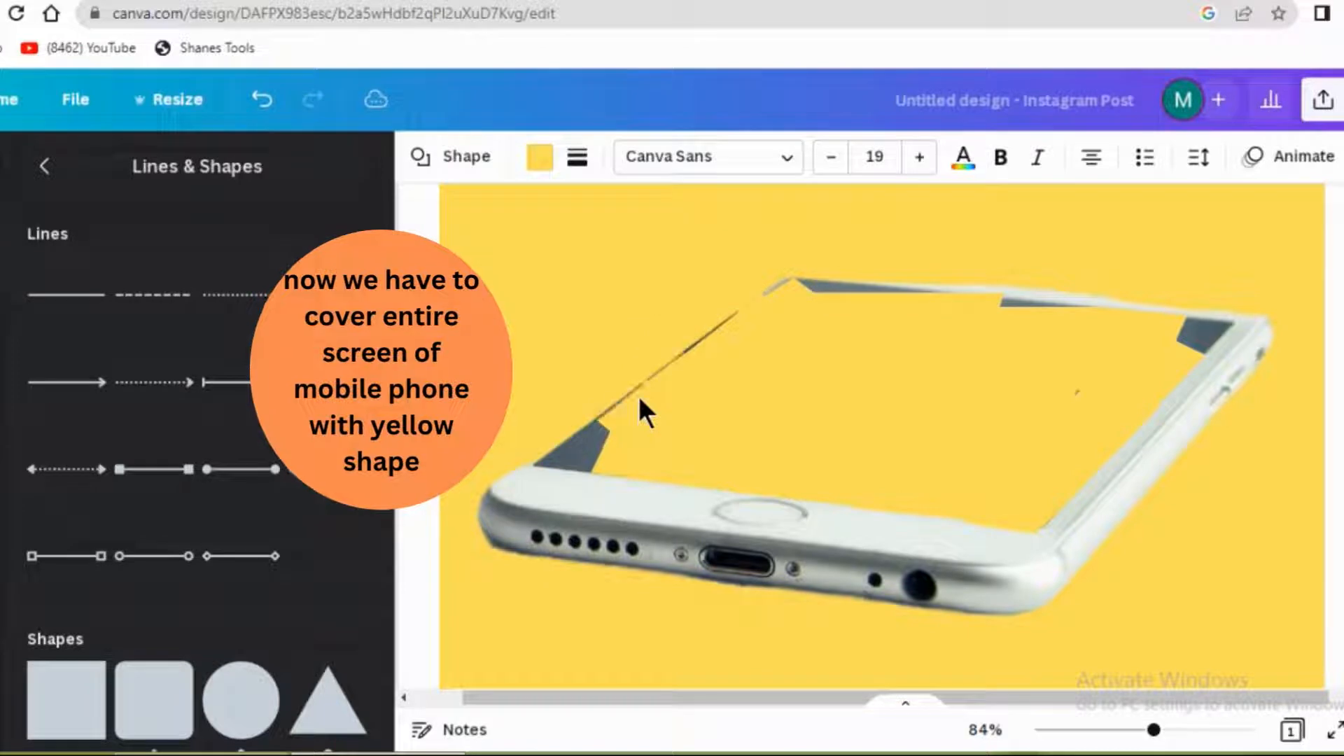
{"action": "key", "text": "ctrl+z"}
Step: Duplicate the lower yellow shape on the left edge and move the copy over the screen's lower-left corner
{"action": "left_click", "coordinate": [642, 286]}
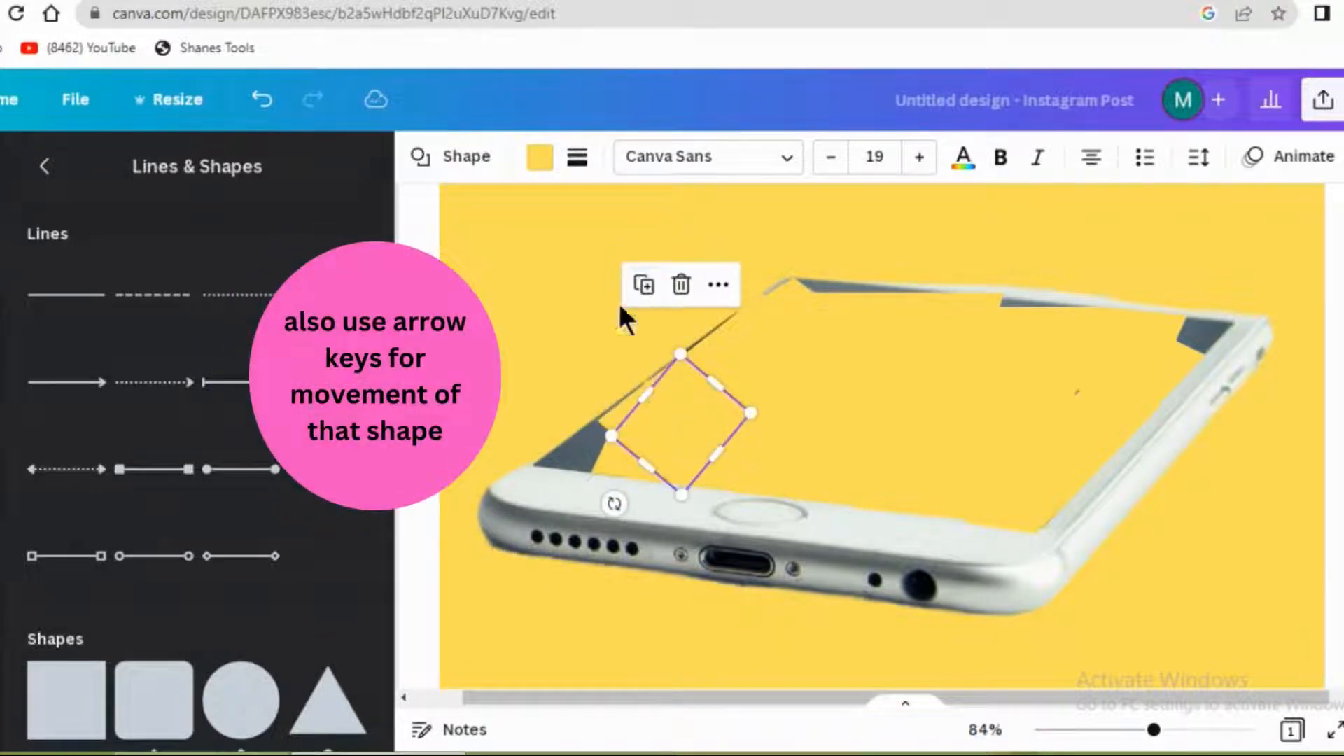
{"action": "left_click_drag", "start_coordinate": [682, 417], "coordinate": [622, 439]}
{"action": "left_click", "coordinate": [812, 337]}
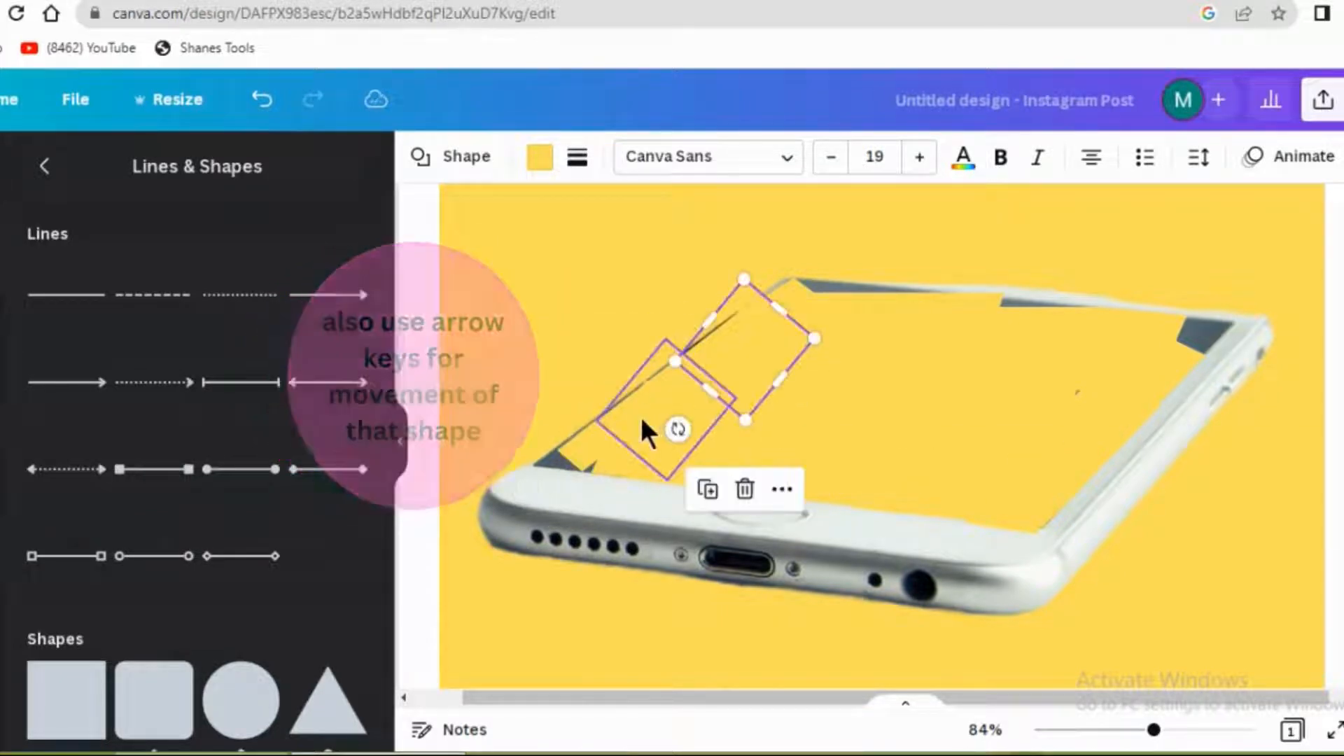
Step: Rotate and shrink the yellow shape copy at the screen's lower-left corner to line up with the phone's lower rim
{"action": "left_click", "coordinate": [591, 442]}
{"action": "left_click", "coordinate": [553, 345]}
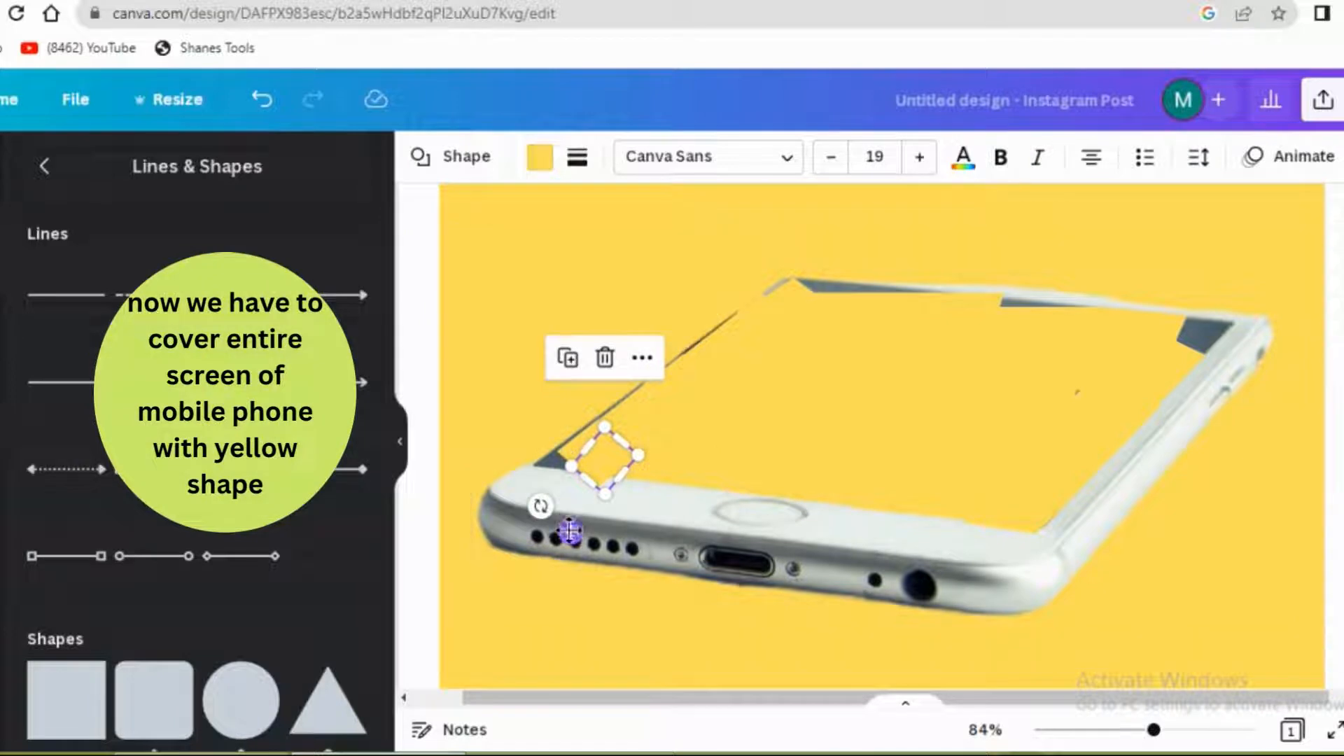
{"action": "mouse_move", "coordinate": [571, 531]}
{"action": "left_mouse_down"}
{"action": "mouse_move", "coordinate": [642, 521]}
{"action": "mouse_move", "coordinate": [629, 493]}
{"action": "mouse_move", "coordinate": [675, 504]}
{"action": "mouse_move", "coordinate": [561, 507]}
{"action": "mouse_move", "coordinate": [600, 516]}
{"action": "mouse_move", "coordinate": [563, 532]}
{"action": "mouse_move", "coordinate": [576, 531]}
{"action": "left_mouse_up"}
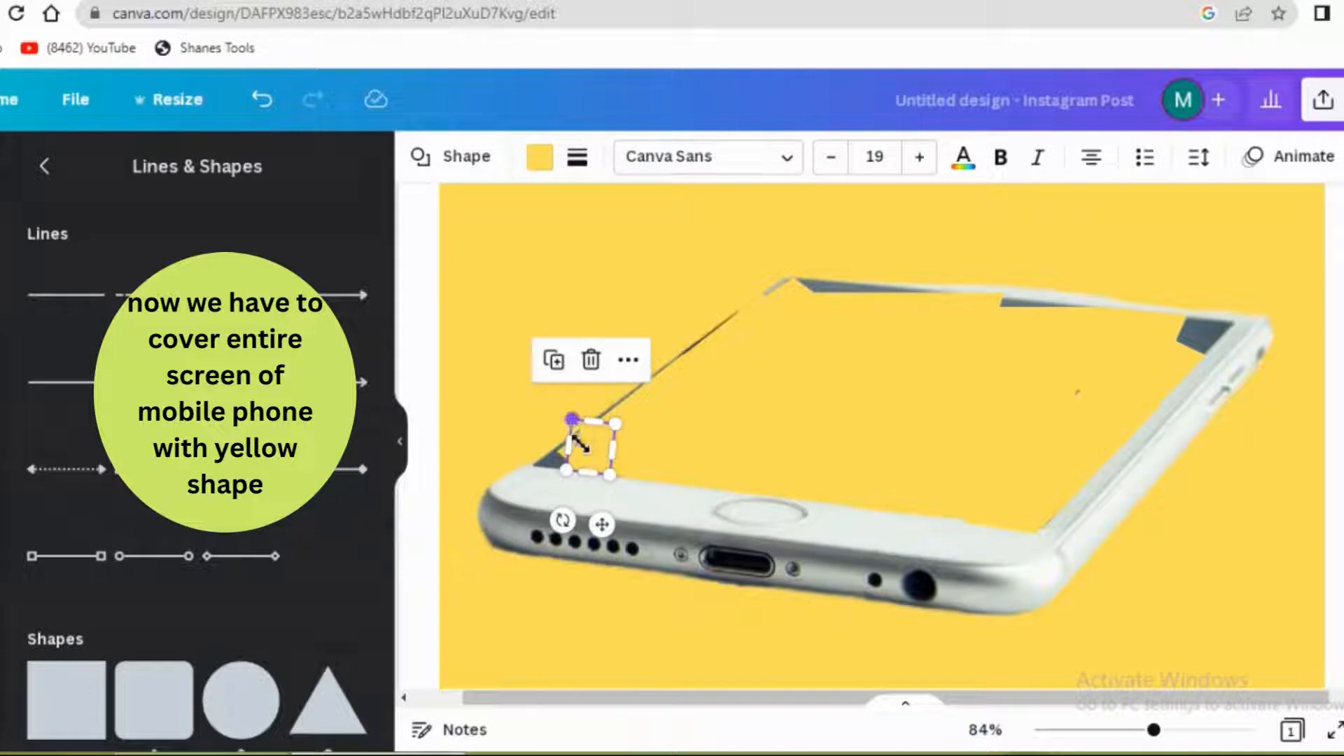
{"action": "left_click_drag", "start_coordinate": [579, 442], "coordinate": [583, 437]}
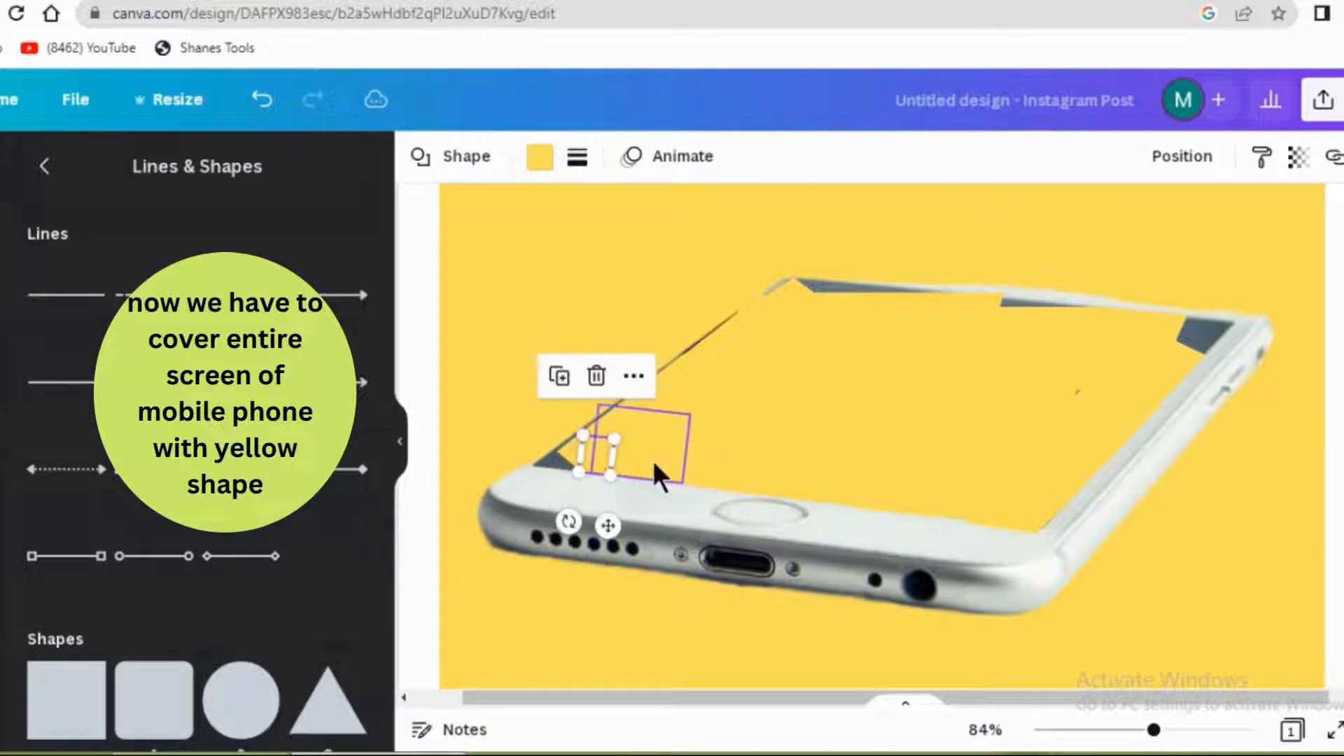
{"action": "left_click", "coordinate": [691, 464]}
{"action": "left_click", "coordinate": [604, 468]}
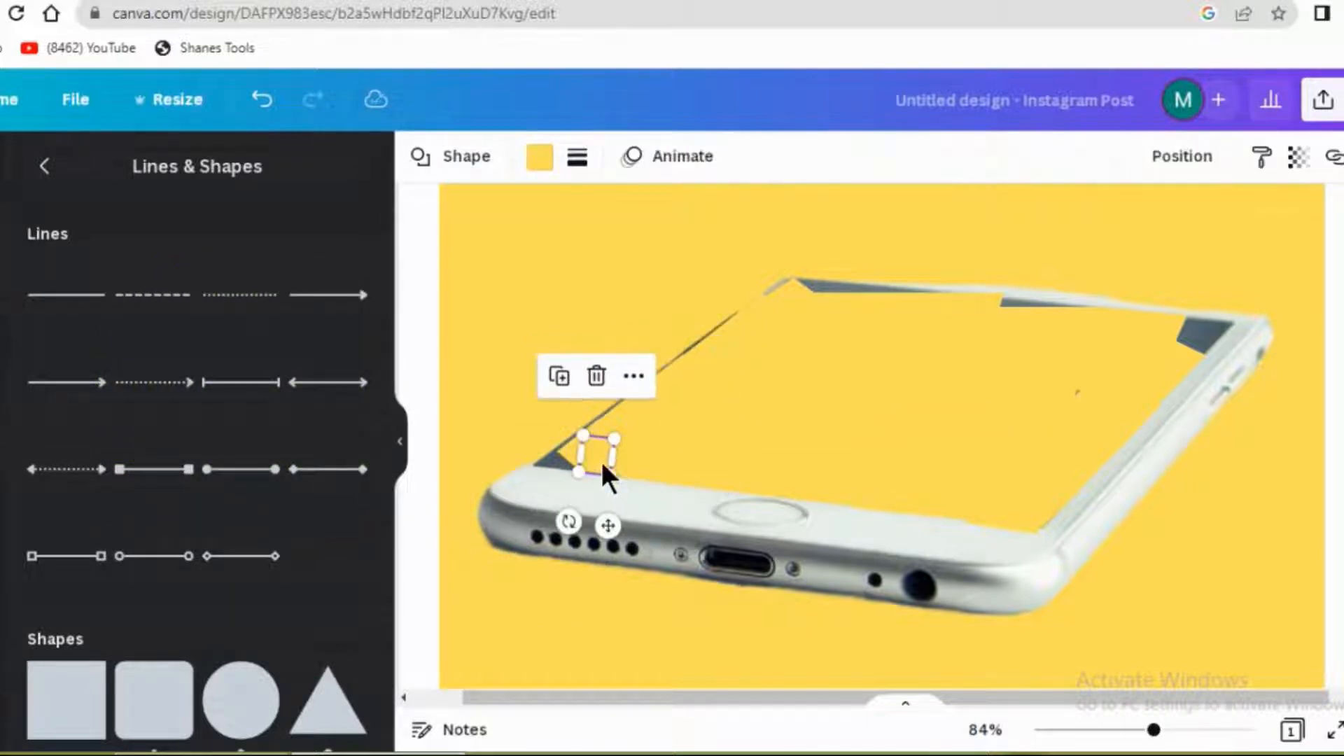
Step: Duplicate the small yellow shape at the lower-left corner and shrink the copy closer to the corner's uncovered tip
{"action": "left_click", "coordinate": [558, 376]}
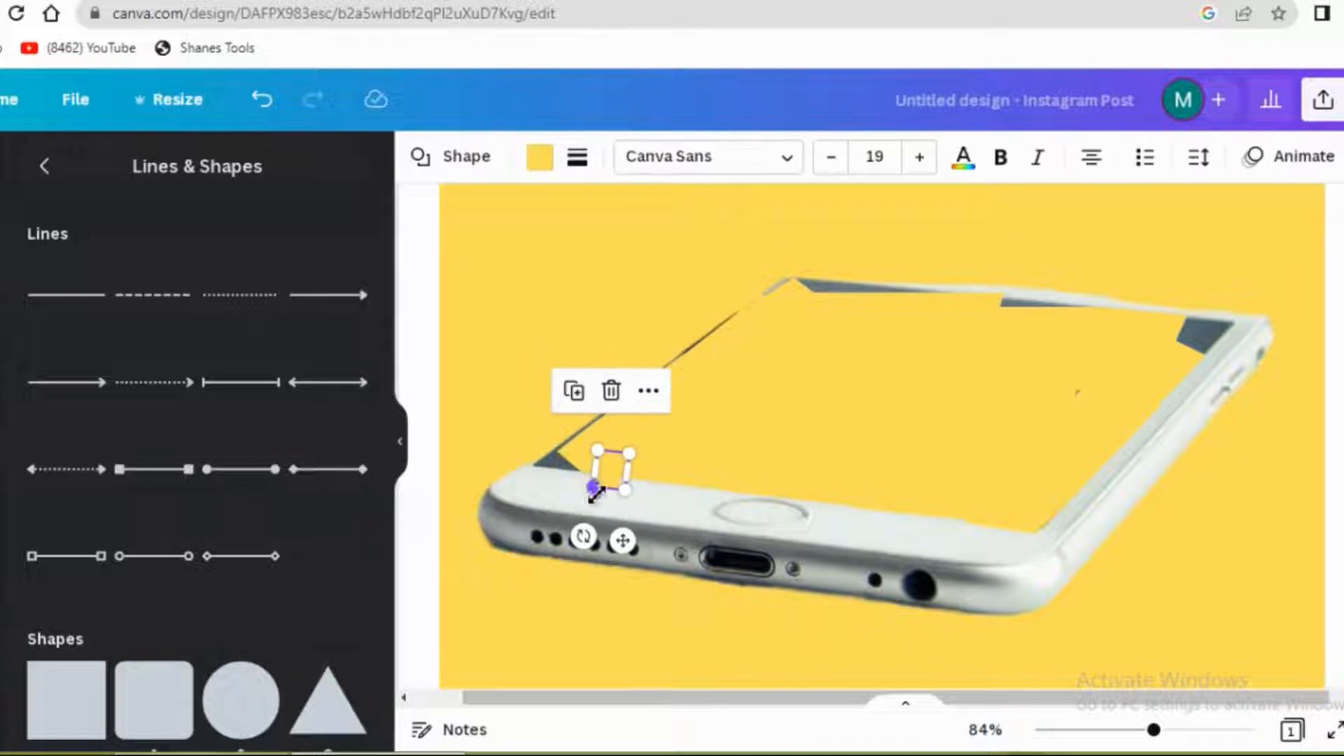
{"action": "left_click_drag", "start_coordinate": [622, 539], "coordinate": [572, 525]}
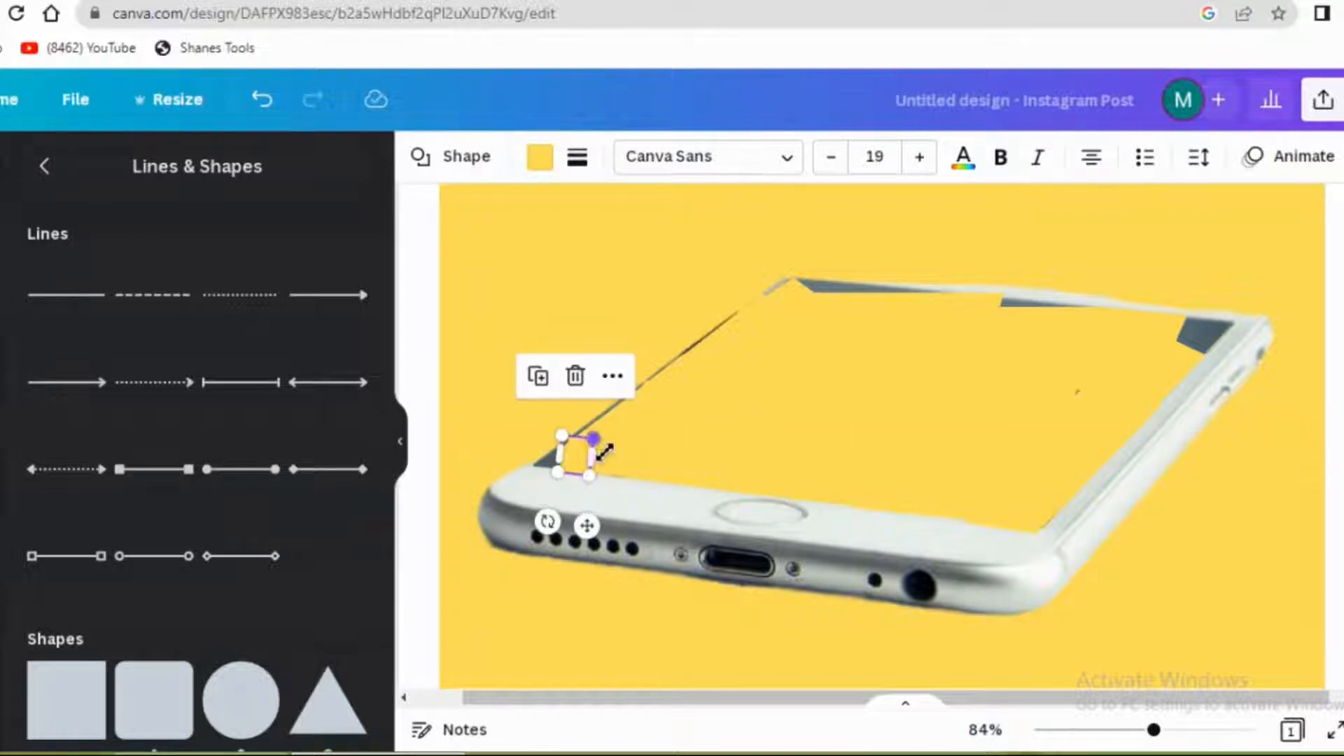
{"action": "left_click_drag", "start_coordinate": [601, 442], "coordinate": [729, 418]}
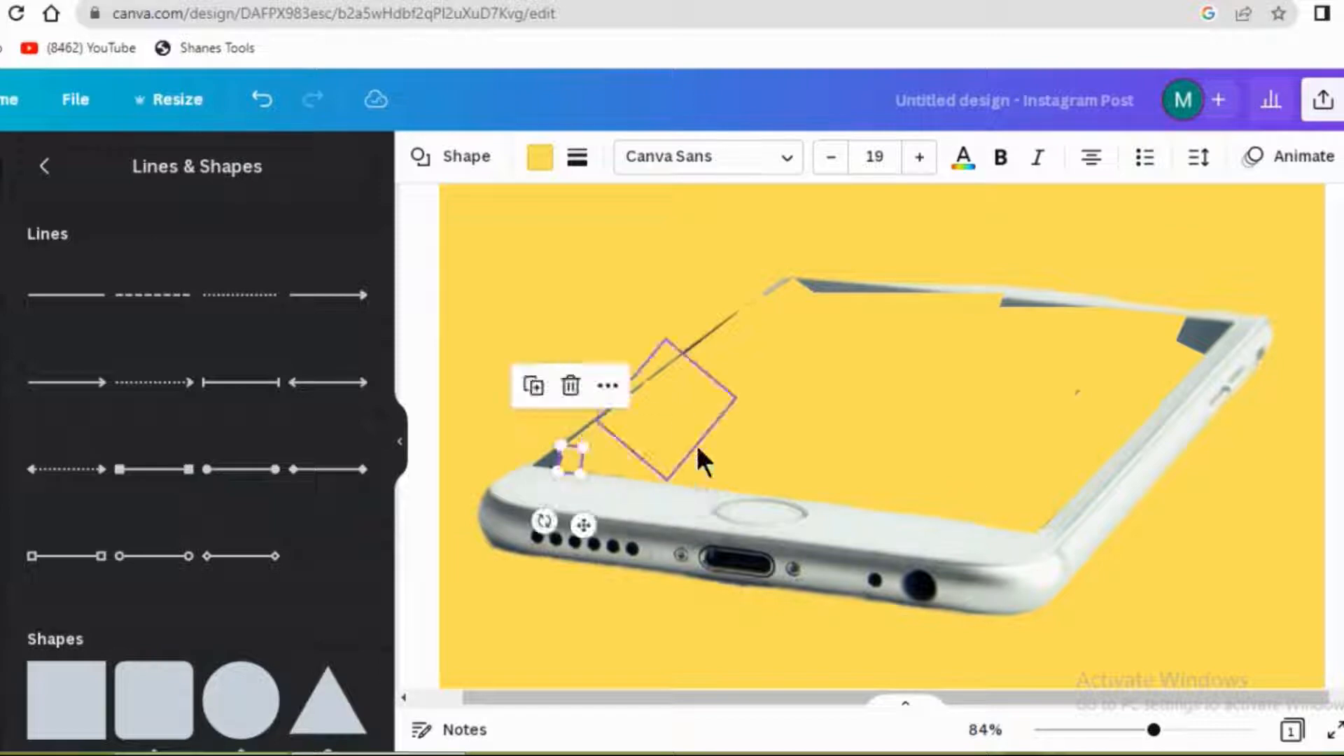
{"action": "left_click", "coordinate": [574, 451]}
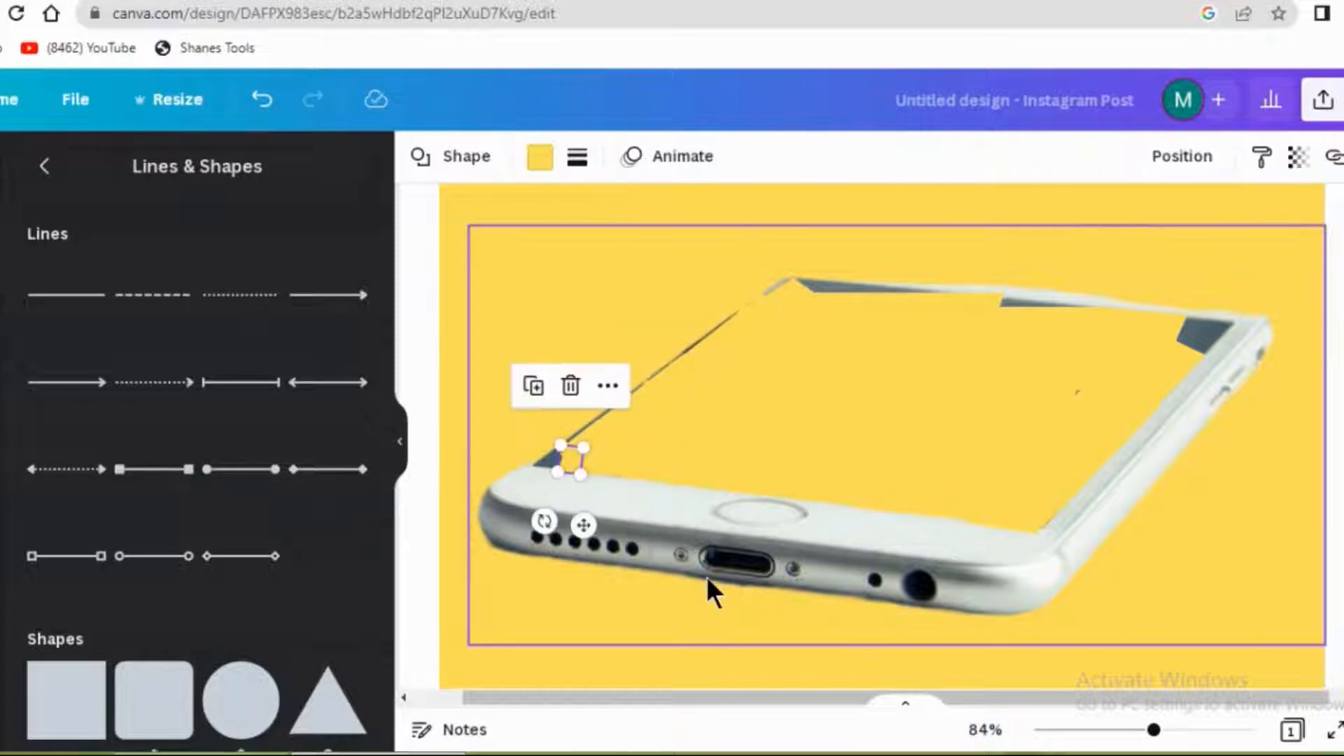
{"action": "key", "text": "Right"}
{"action": "key", "text": "Right"}
{"action": "key", "text": "Right"}
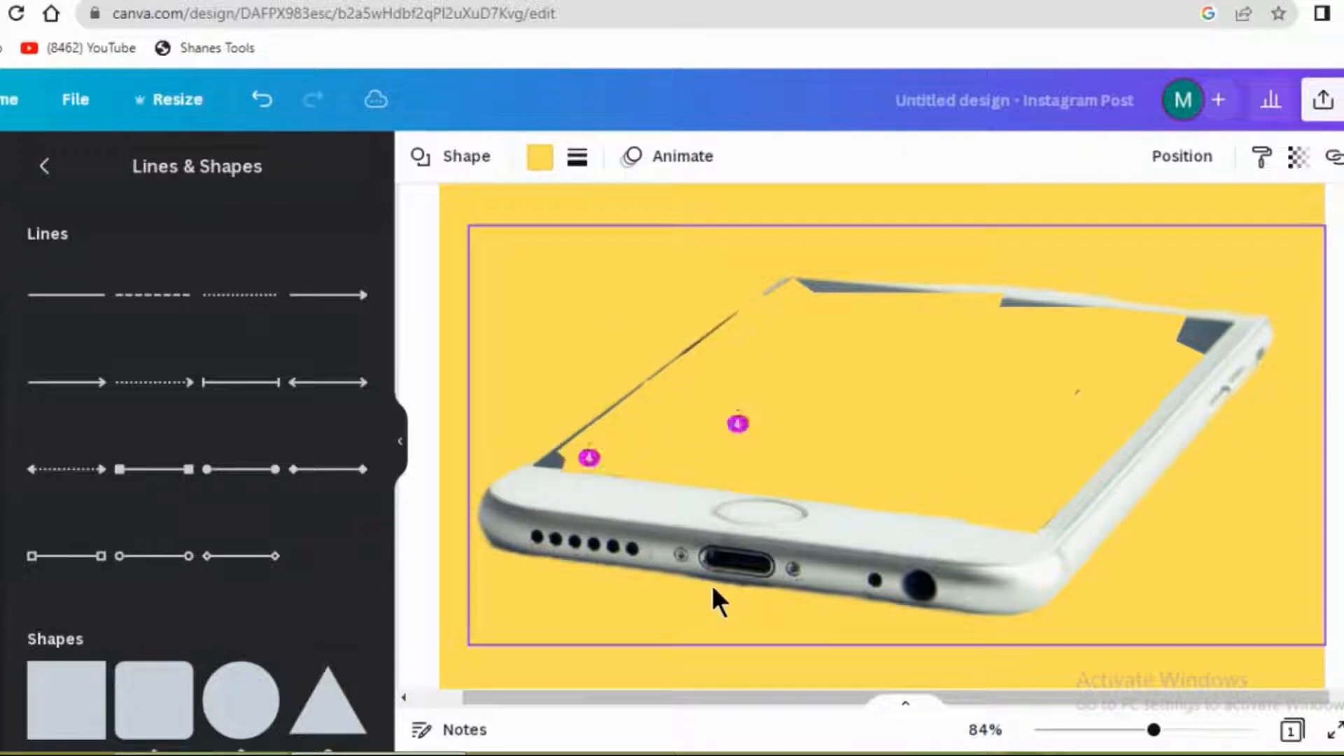
Step: Rotate the smallest yellow shape diagonally and nudge it left into the gap at the screen's lower-left corner
{"action": "left_click_drag", "start_coordinate": [602, 537], "coordinate": [566, 520]}
{"action": "left_click_drag", "start_coordinate": [538, 516], "coordinate": [532, 510]}
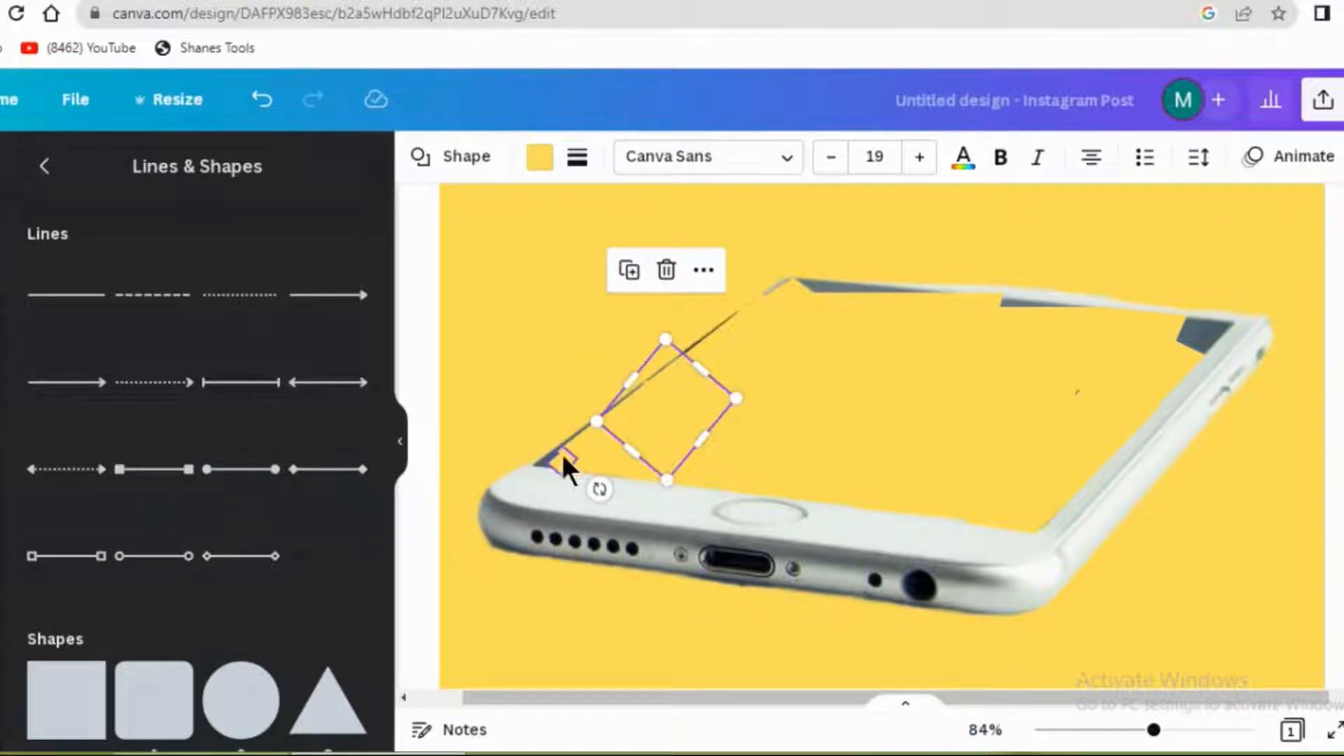
{"action": "left_click", "coordinate": [558, 452]}
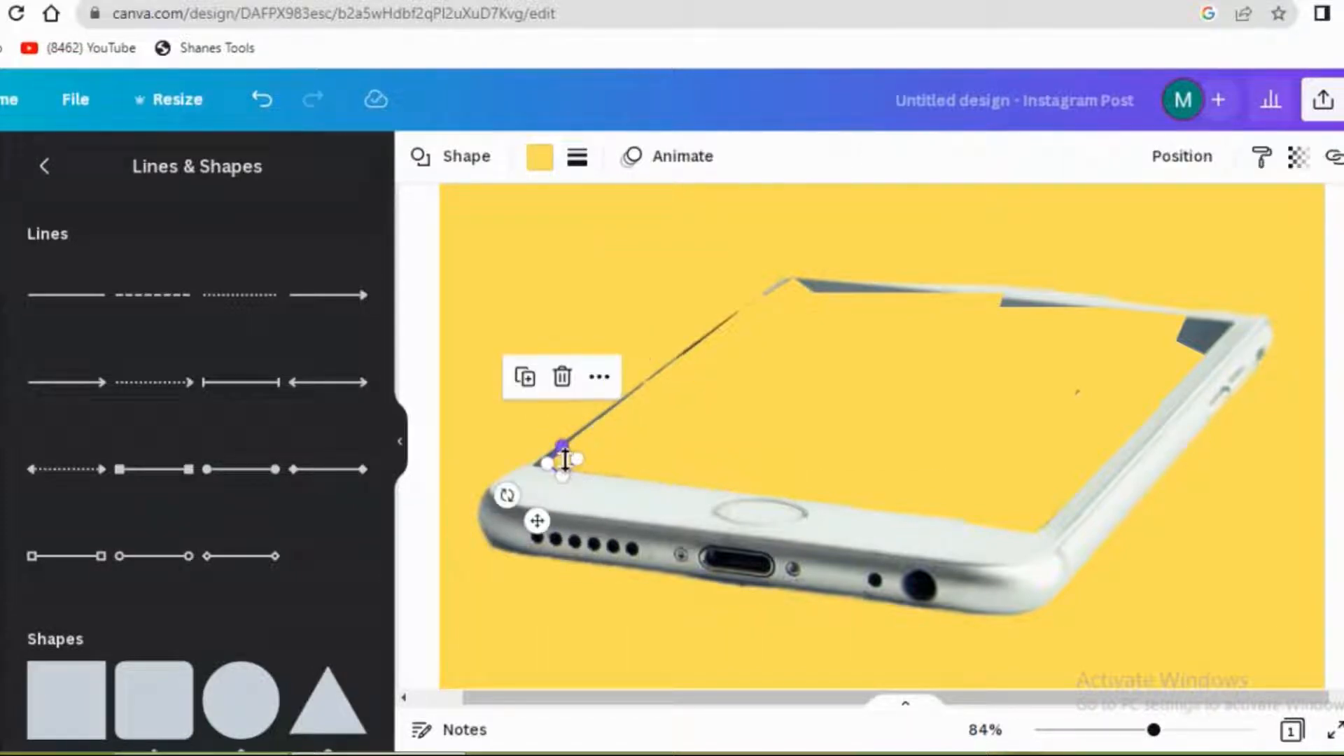
{"action": "left_click_drag", "start_coordinate": [562, 459], "coordinate": [577, 473]}
{"action": "key", "text": "Left"}
{"action": "key", "text": "Left"}
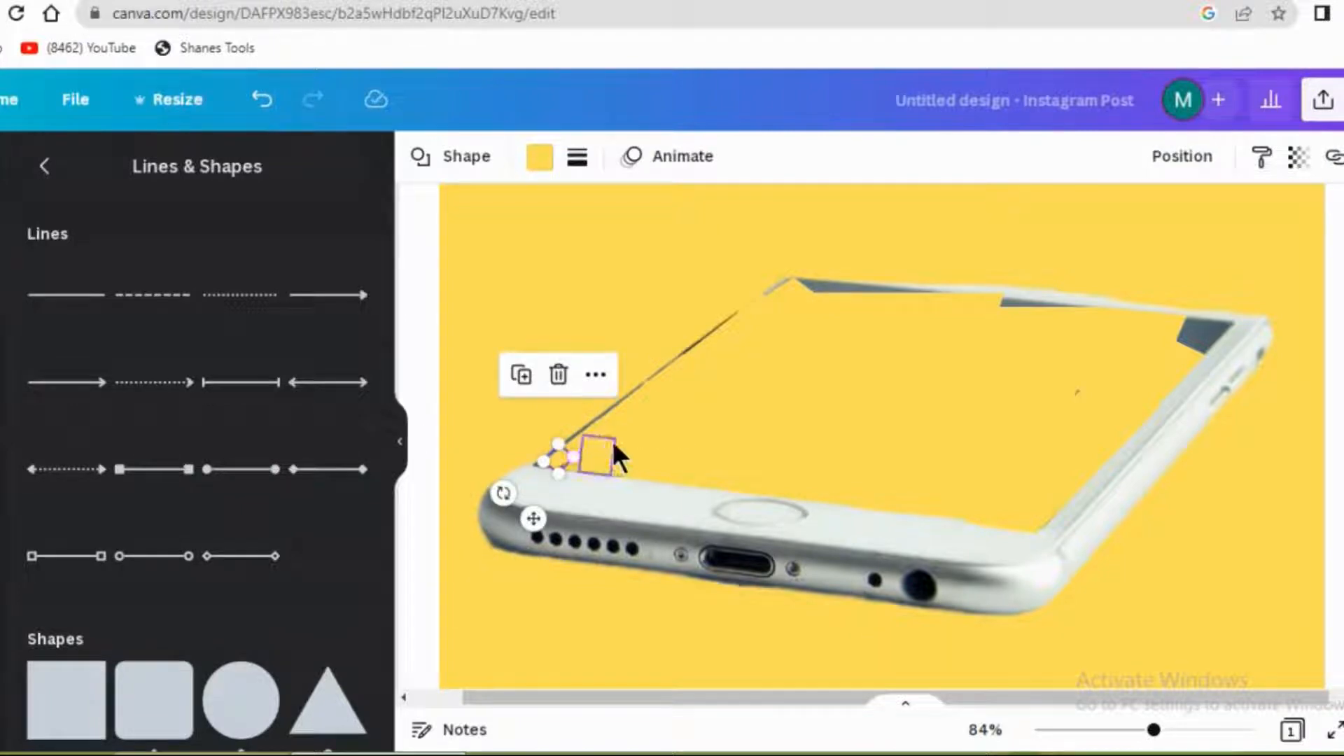
{"action": "key", "text": "Left"}
{"action": "key", "text": "Left"}
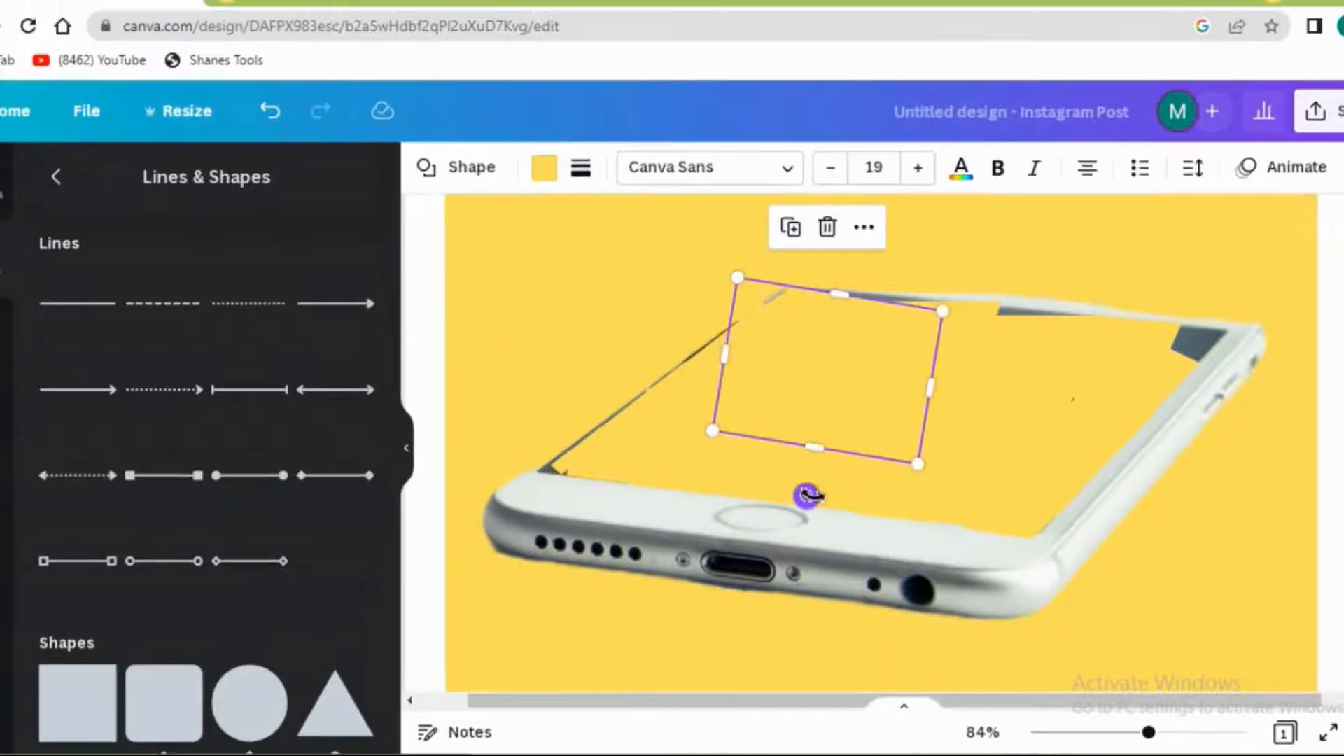
Step: Rotate the large yellow shape to follow the screen's upper edge and nudge it over the dark strip near the upper-left corner
{"action": "left_click_drag", "start_coordinate": [808, 495], "coordinate": [823, 502]}
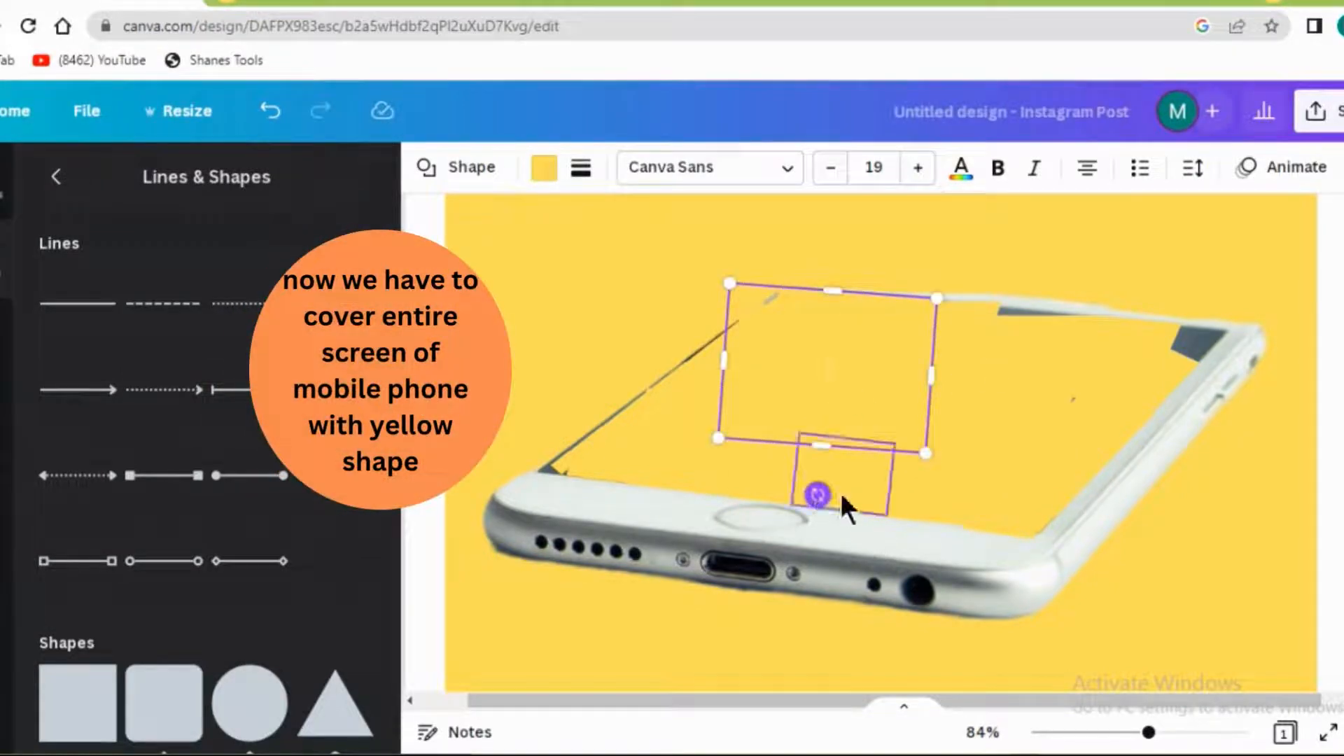
{"action": "left_click", "coordinate": [1027, 394]}
{"action": "left_click", "coordinate": [804, 364]}
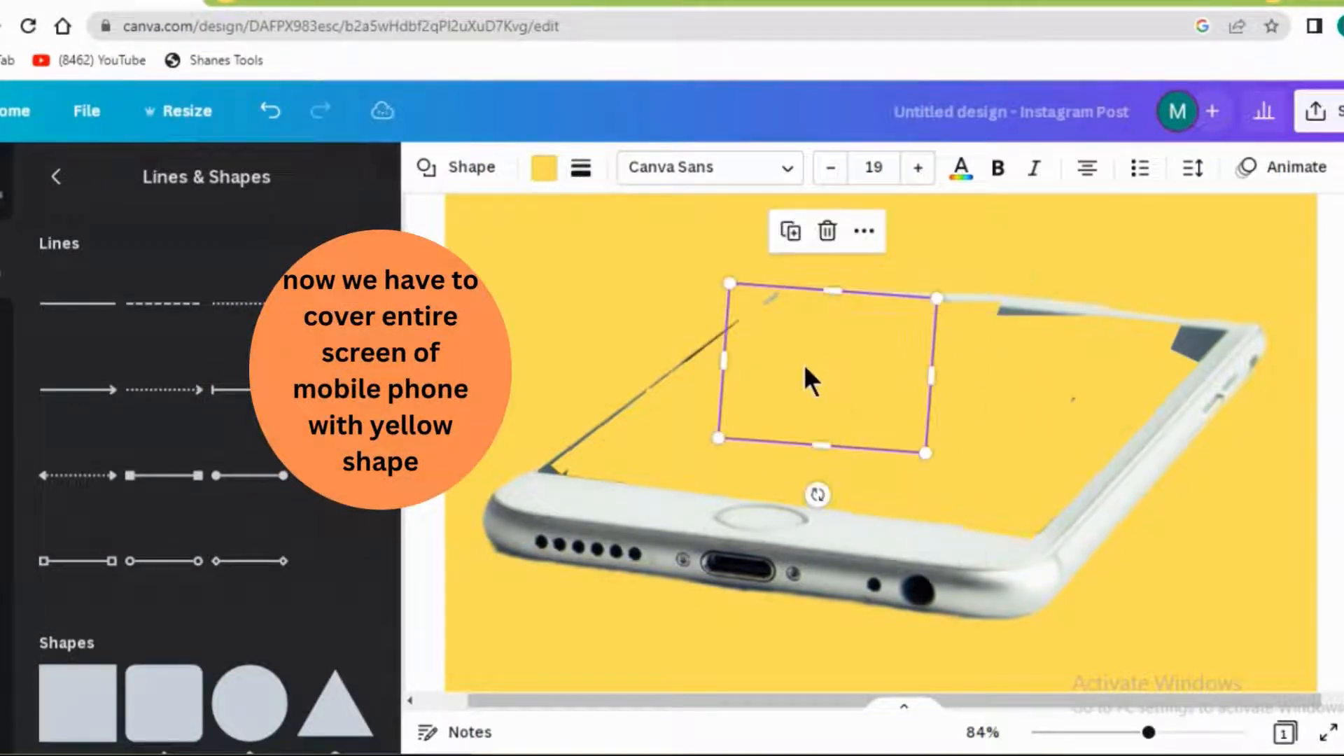
{"action": "key", "text": "Down"}
{"action": "key", "text": "Down"}
{"action": "key", "text": "Up"}
{"action": "key", "text": "Up"}
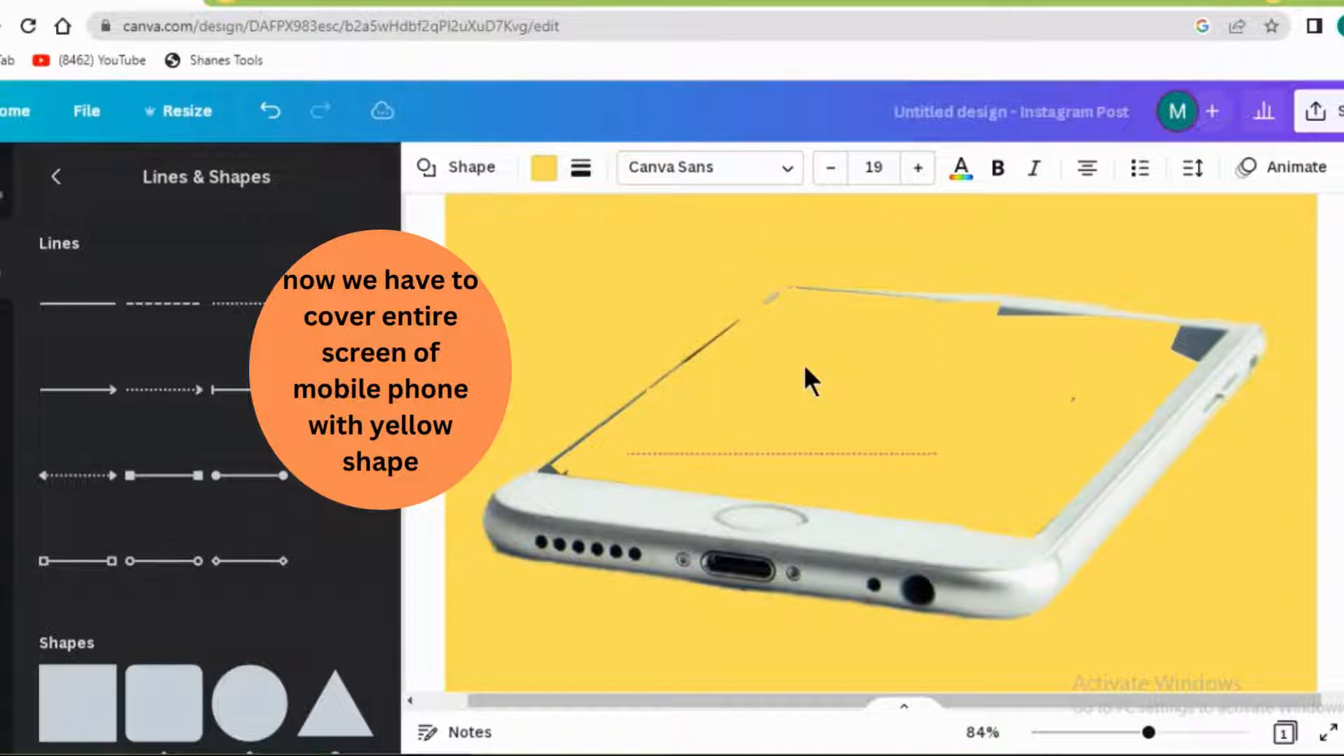
{"action": "key", "text": "Up"}
{"action": "key", "text": "Up"}
{"action": "key", "text": "Left"}
{"action": "key", "text": "Left"}
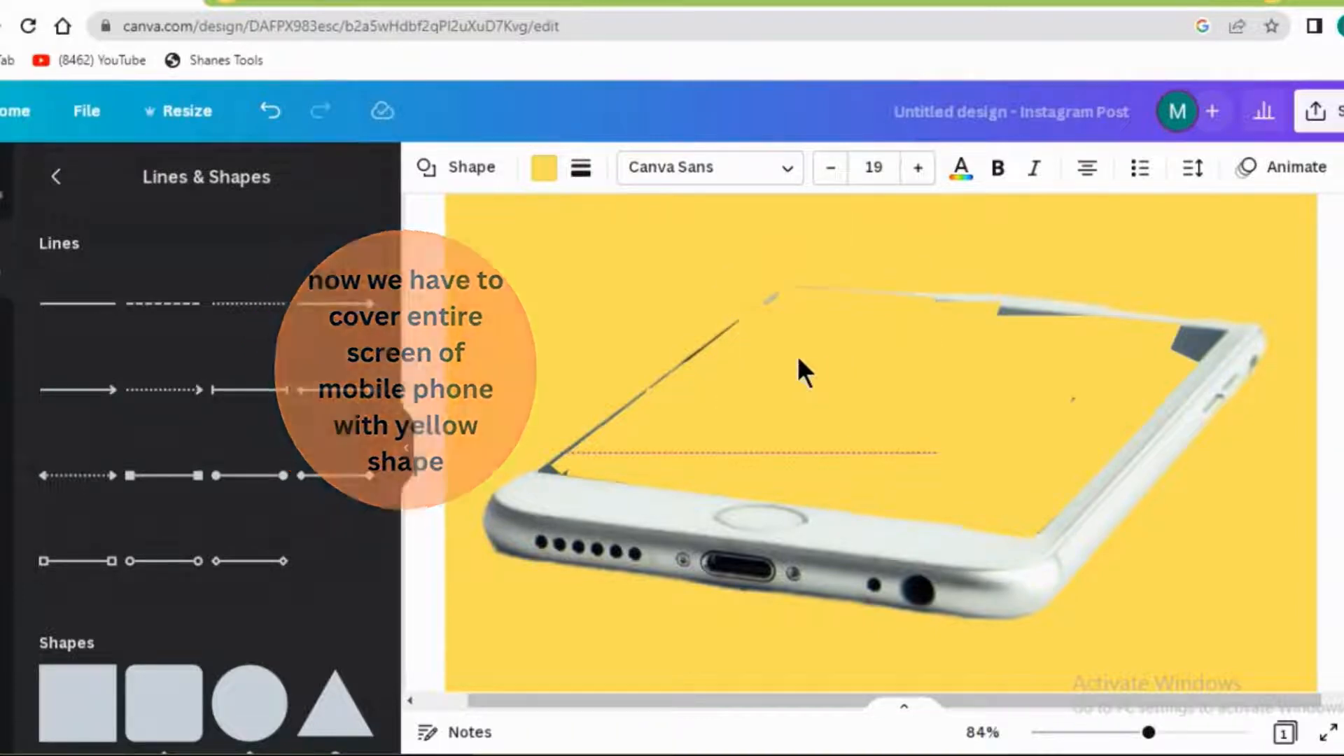
Step: Place a copy of the large yellow shape over the dark strip in the middle of the screen's upper edge
{"action": "left_click_drag", "start_coordinate": [810, 358], "coordinate": [939, 345]}
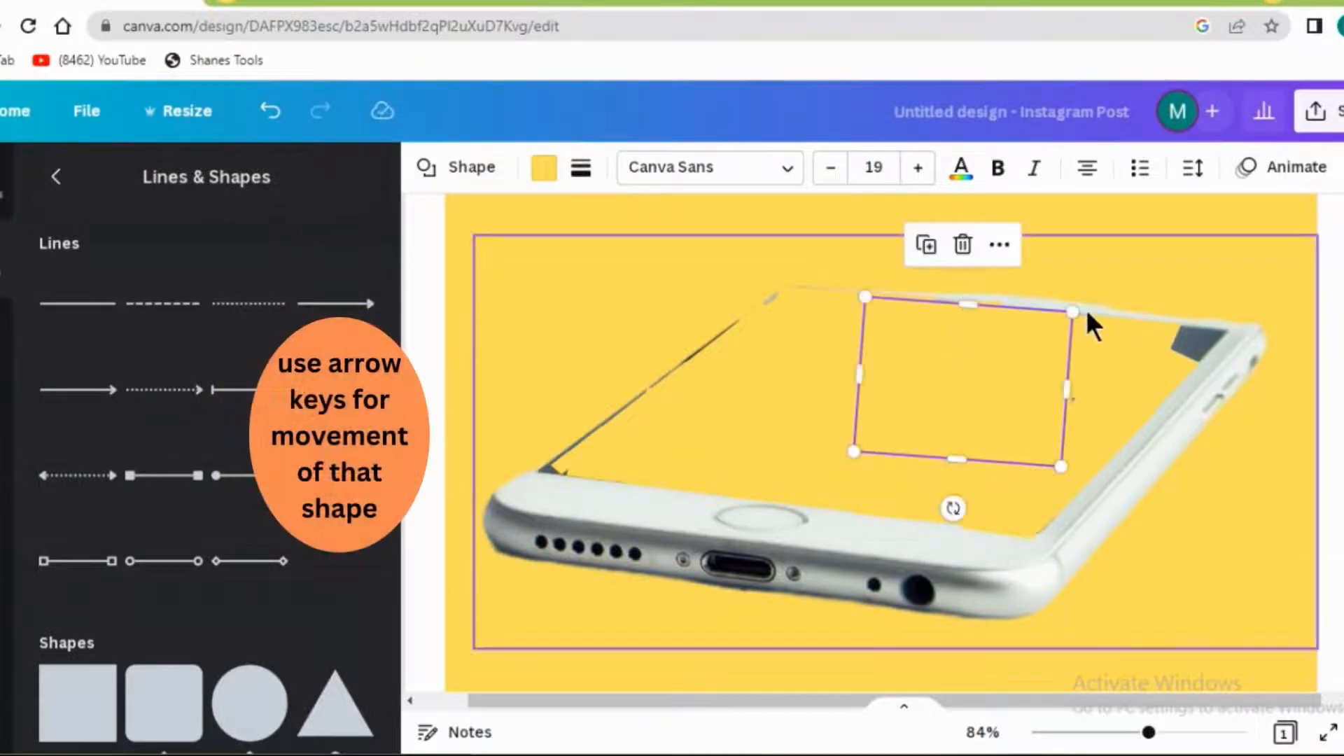
{"action": "key", "text": "Up"}
{"action": "key", "text": "Up"}
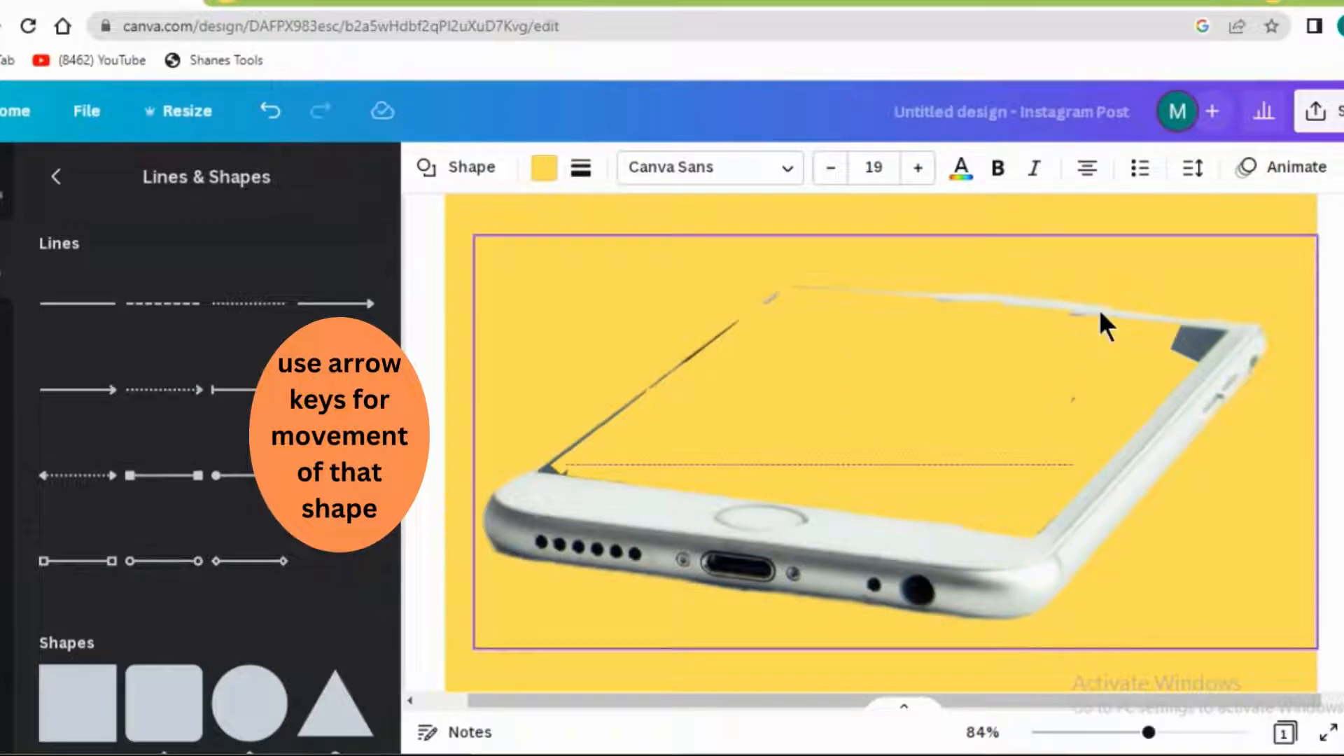
Step: Duplicate the upper-edge yellow shape and shrink the copy to fit over the dark area in the screen's upper-right corner
{"action": "left_click", "coordinate": [926, 249]}
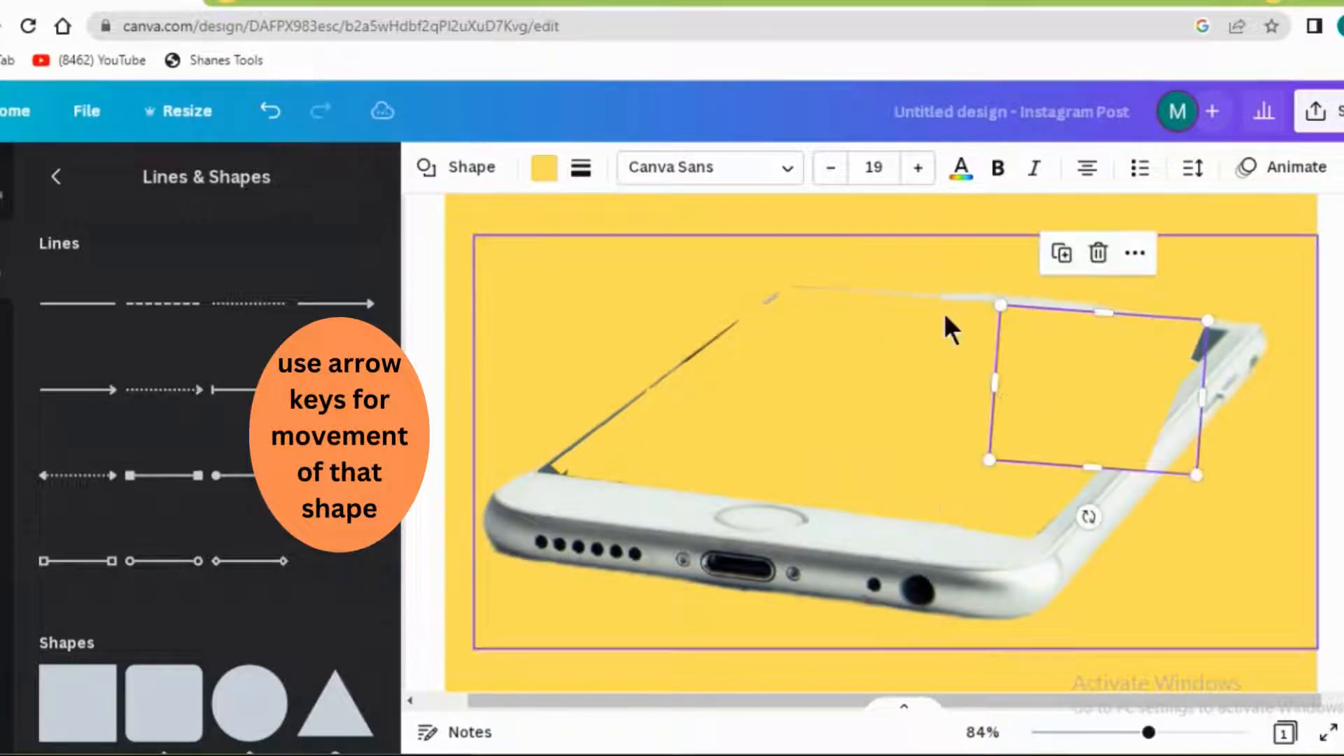
{"action": "left_click_drag", "start_coordinate": [1196, 475], "coordinate": [1147, 430]}
{"action": "mouse_move", "coordinate": [1081, 345]}
{"action": "left_mouse_down"}
{"action": "mouse_move", "coordinate": [1085, 380]}
{"action": "mouse_move", "coordinate": [1086, 348]}
{"action": "left_mouse_up"}
{"action": "left_click_drag", "start_coordinate": [1157, 321], "coordinate": [1213, 365]}
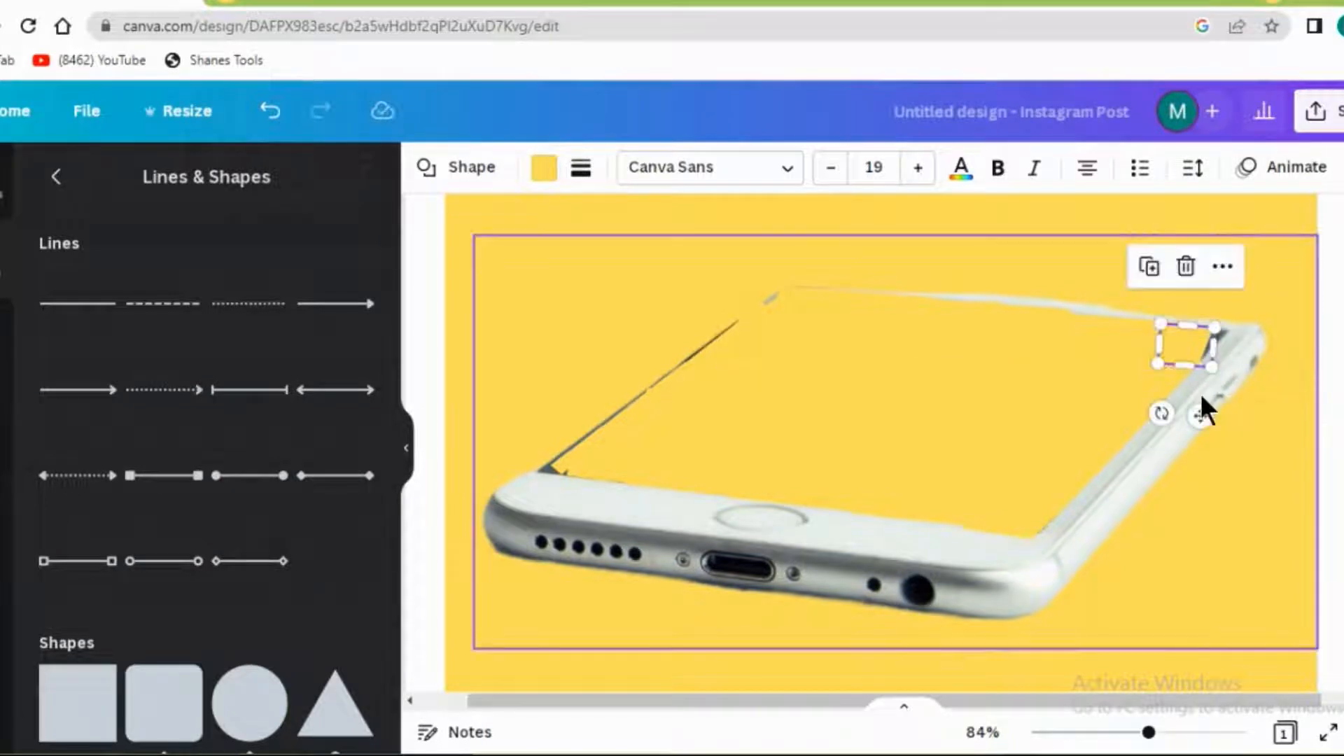
{"action": "key", "text": "Delete"}
{"action": "key", "text": "ctrl+z"}
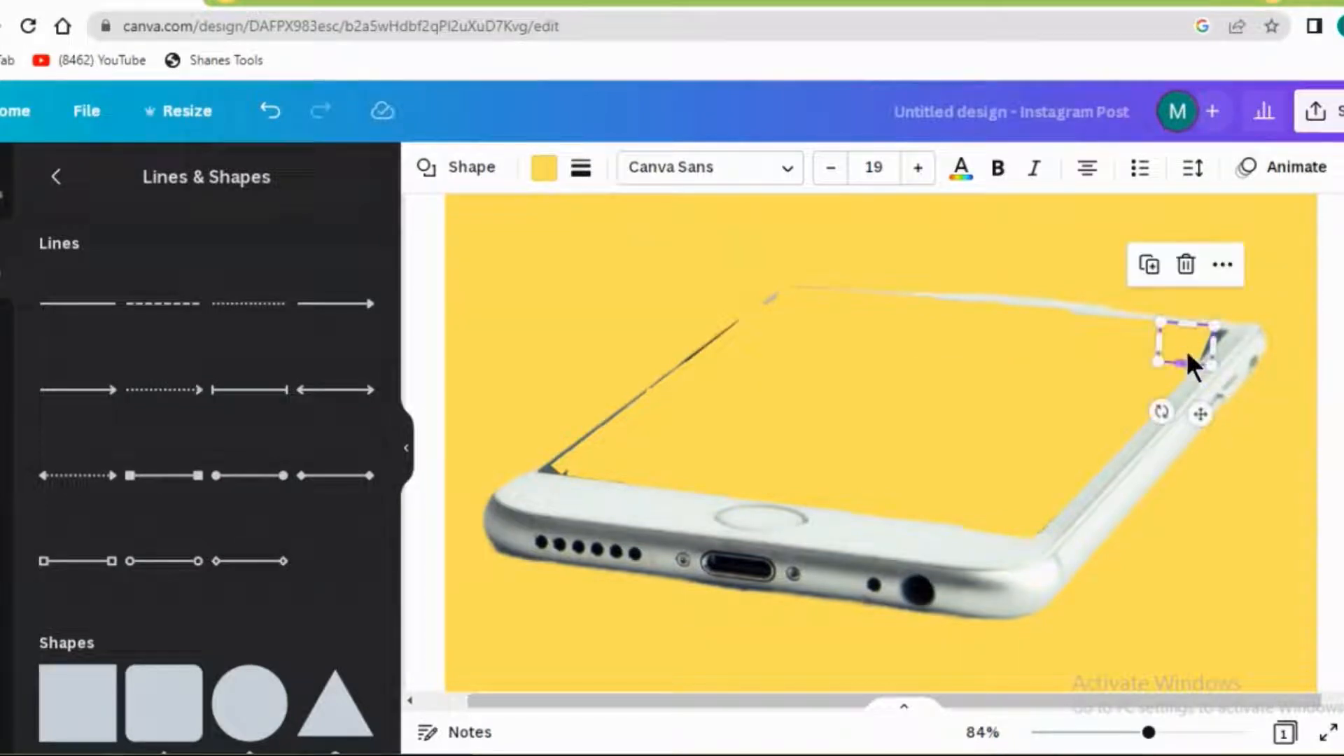
Step: Duplicate the upper-right shape, then rotate and shrink the copy to about 24 × 18 over the remaining gap in that corner
{"action": "left_click", "coordinate": [1149, 266]}
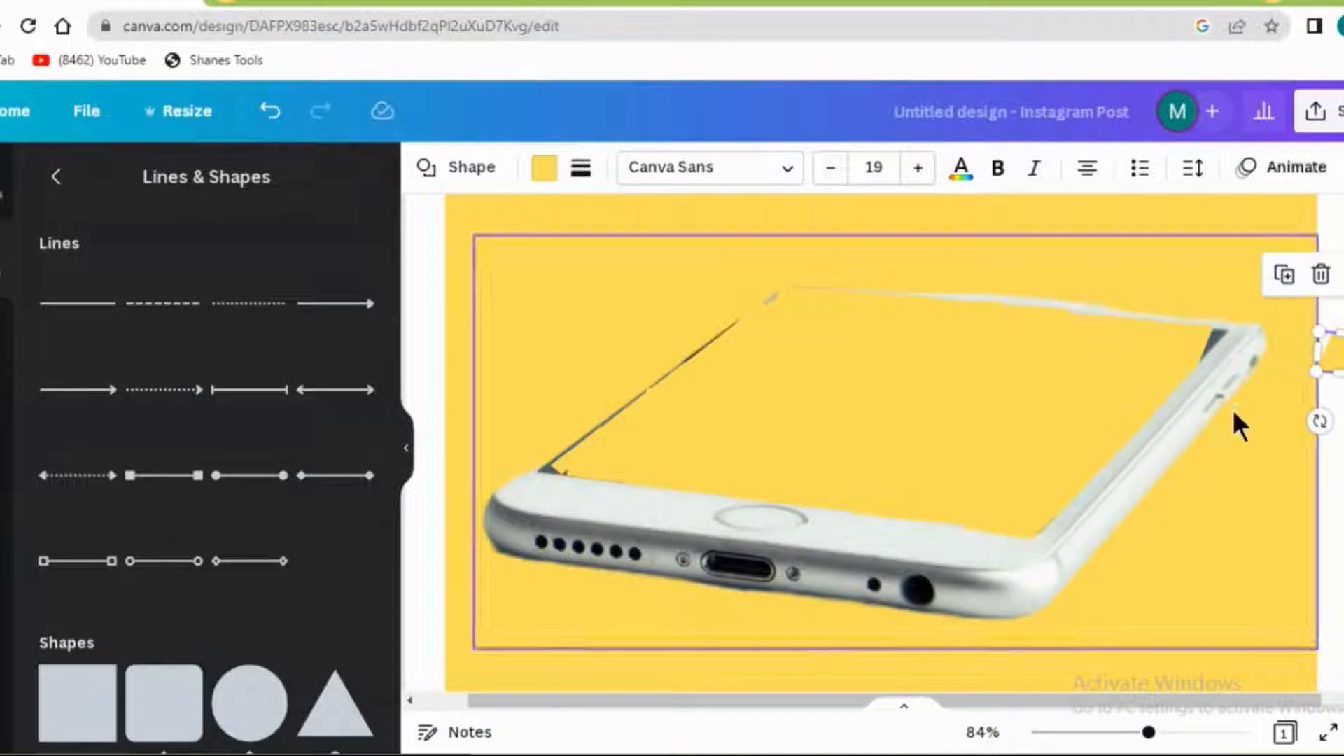
{"action": "left_click_drag", "start_coordinate": [1285, 394], "coordinate": [1179, 405]}
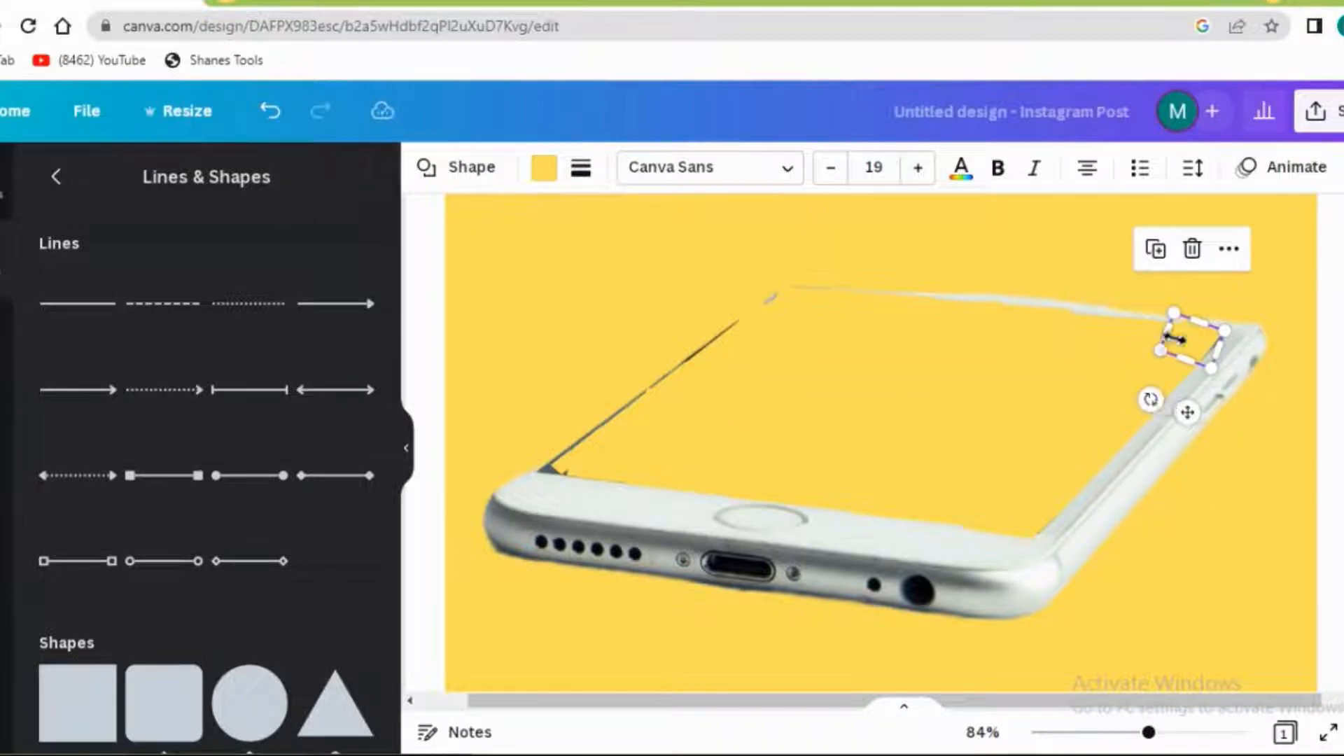
{"action": "left_click_drag", "start_coordinate": [1182, 325], "coordinate": [1215, 371]}
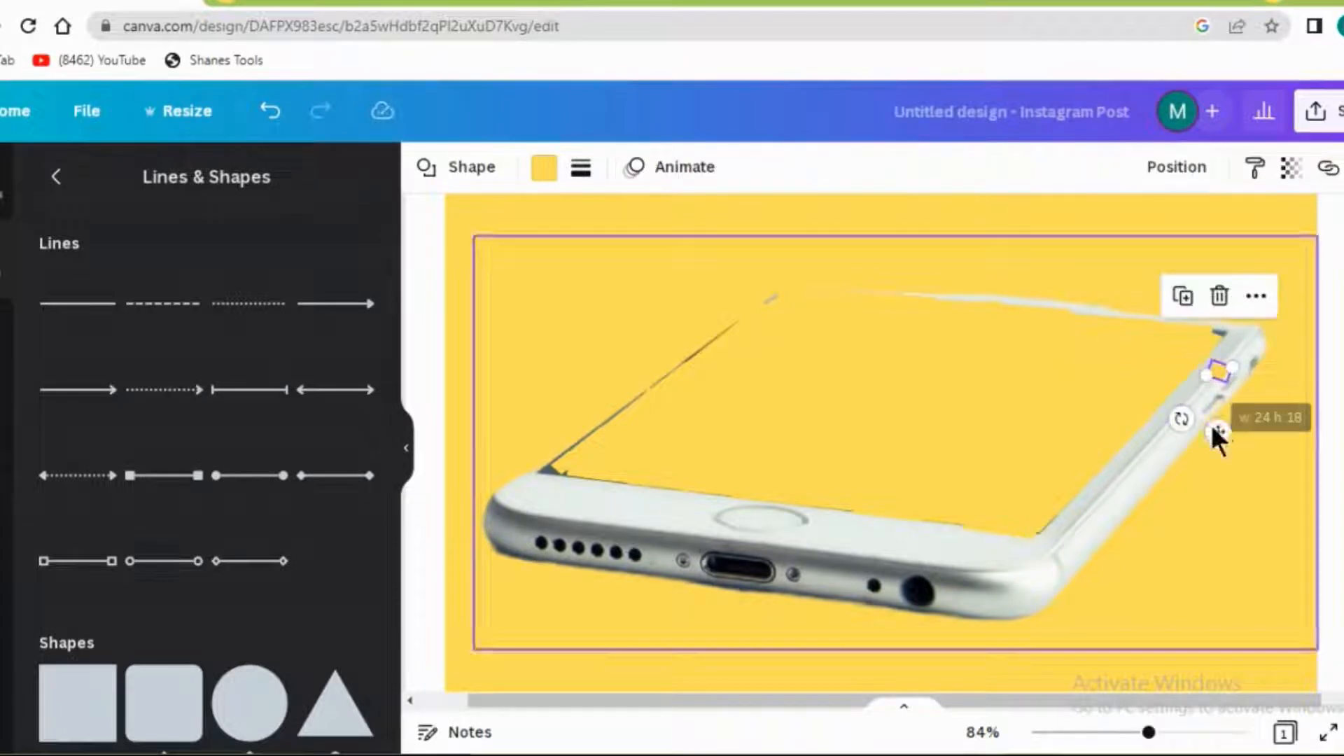
{"action": "left_click_drag", "start_coordinate": [1220, 435], "coordinate": [1213, 395]}
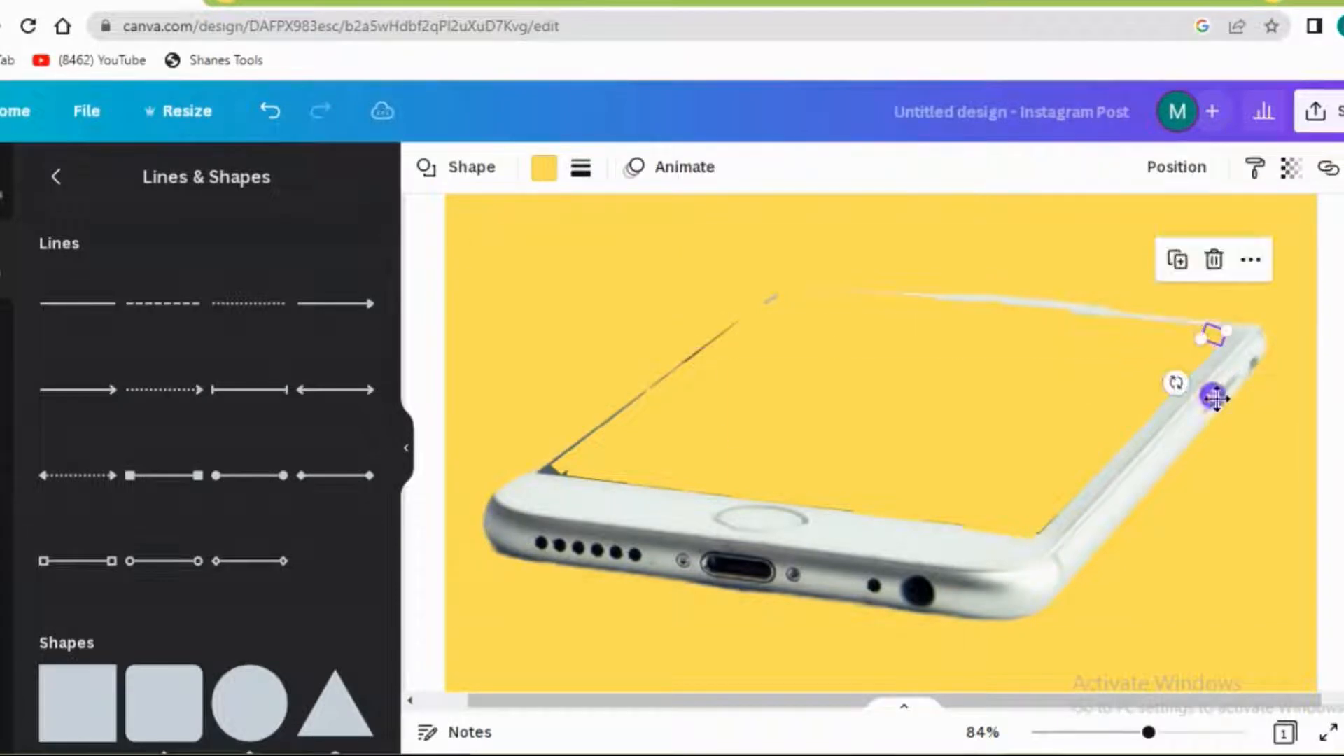
{"action": "left_click", "coordinate": [1262, 421]}
{"action": "left_click", "coordinate": [1265, 416]}
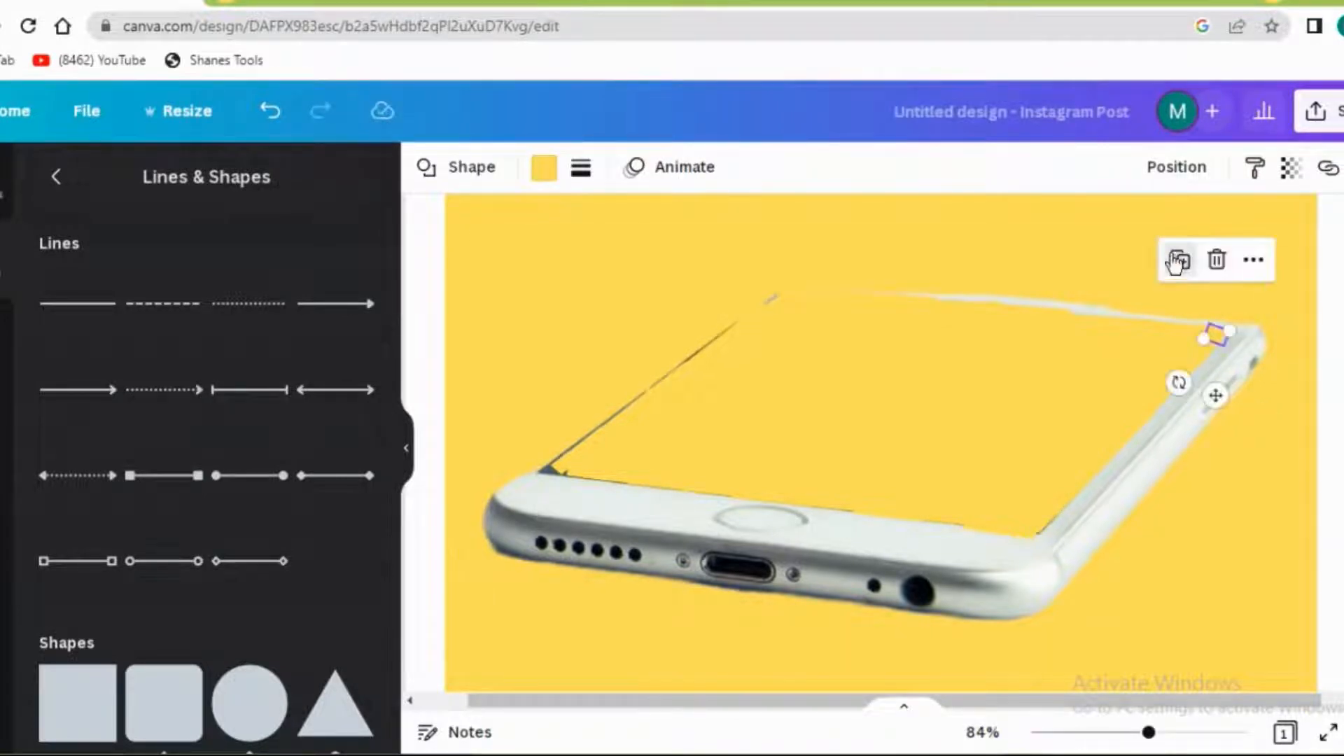
Step: Cover the remaining dark spots at the screen's lower-left corner with small yellow shapes rotated to match the rim
{"action": "left_click_drag", "start_coordinate": [1224, 401], "coordinate": [554, 525]}
{"action": "left_click", "coordinate": [674, 437]}
{"action": "key", "text": "Left"}
{"action": "key", "text": "Left"}
{"action": "key", "text": "Left"}
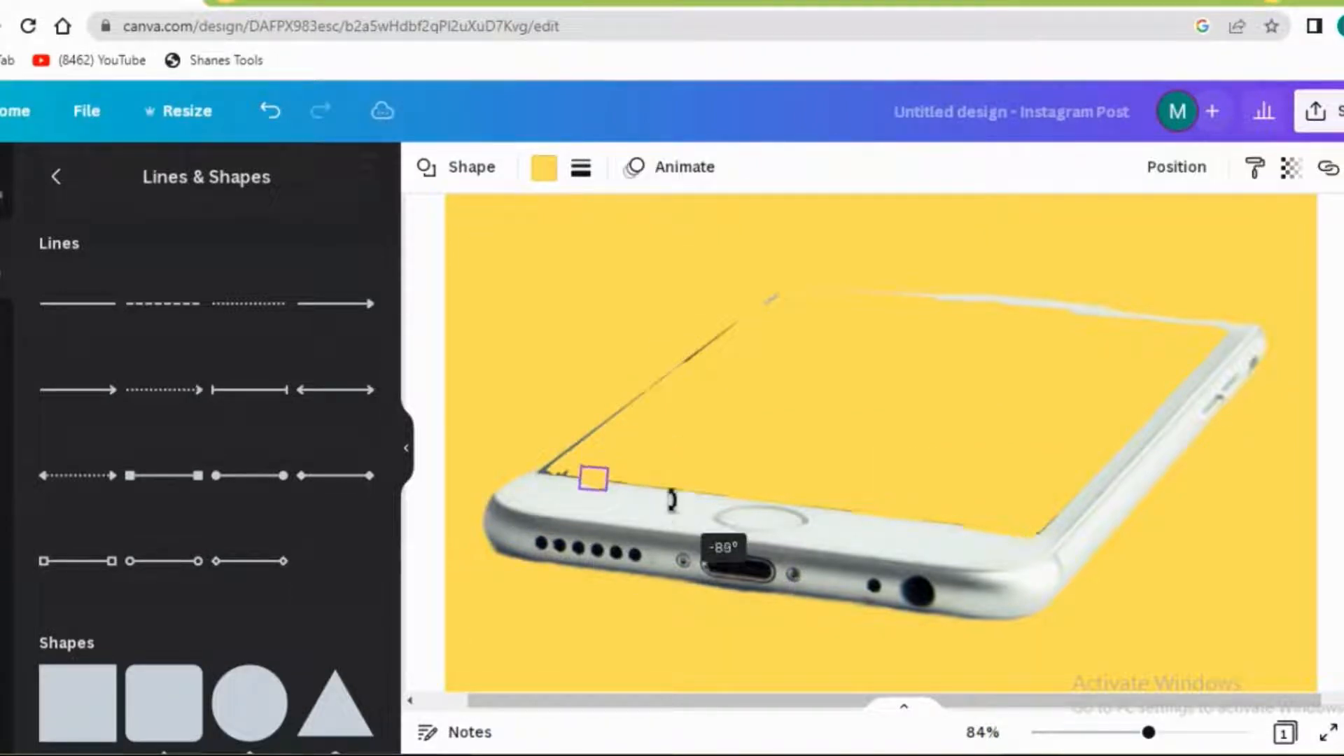
{"action": "left_click_drag", "start_coordinate": [672, 499], "coordinate": [673, 498]}
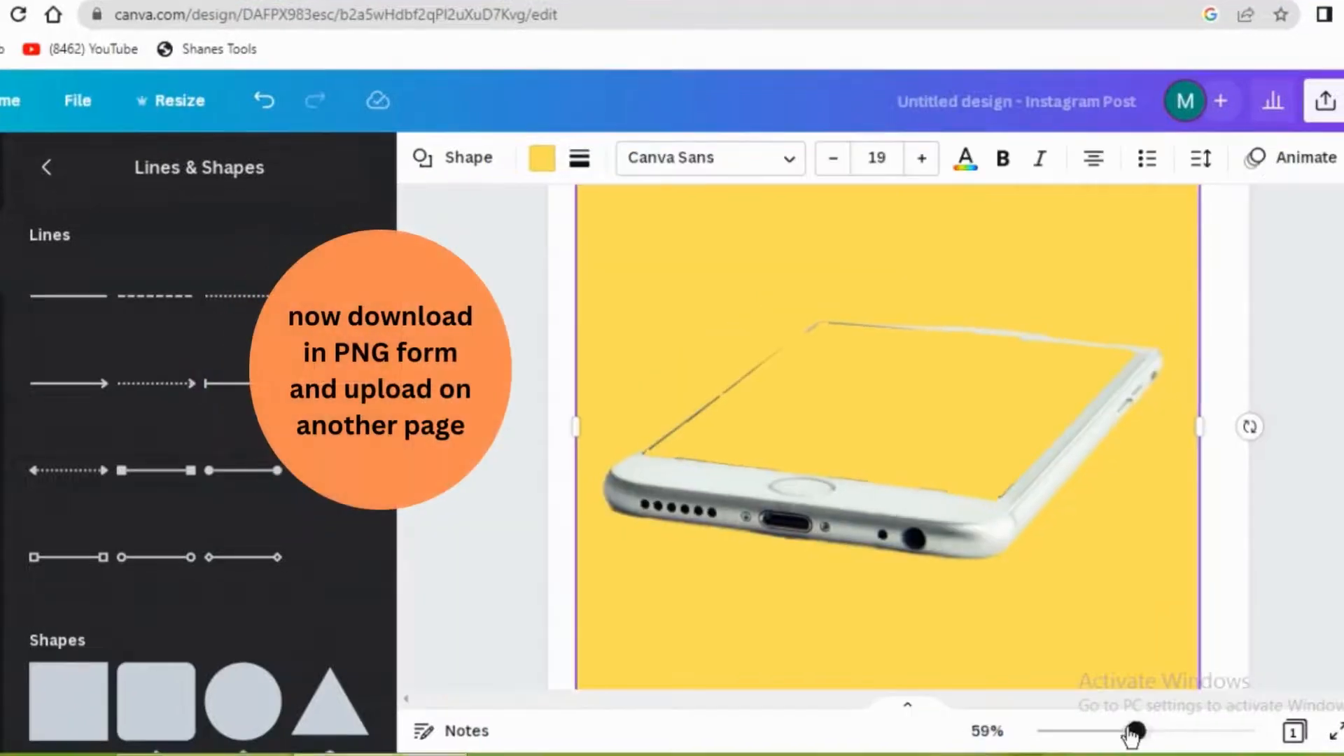
Step: Download the finished phone design as a PNG image
{"action": "left_click_drag", "start_coordinate": [1134, 731], "coordinate": [1097, 731]}
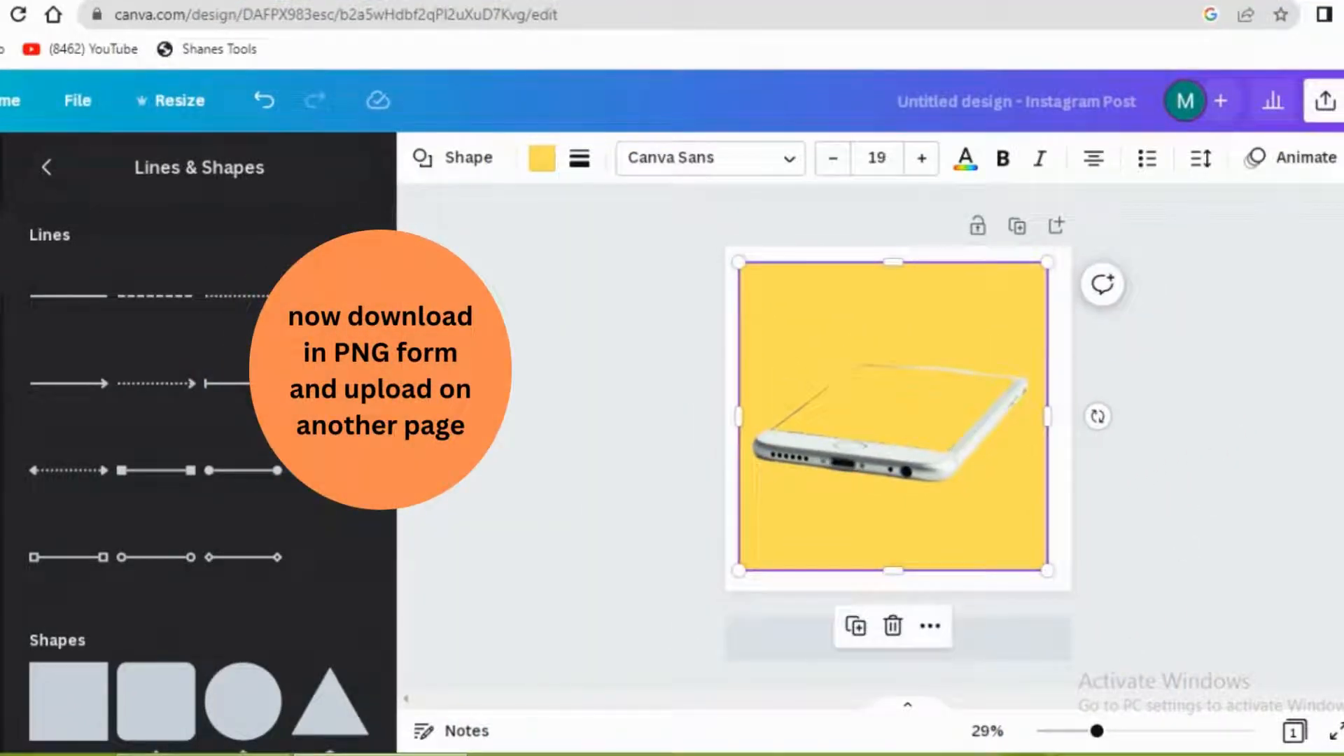
{"action": "left_click", "coordinate": [1325, 101]}
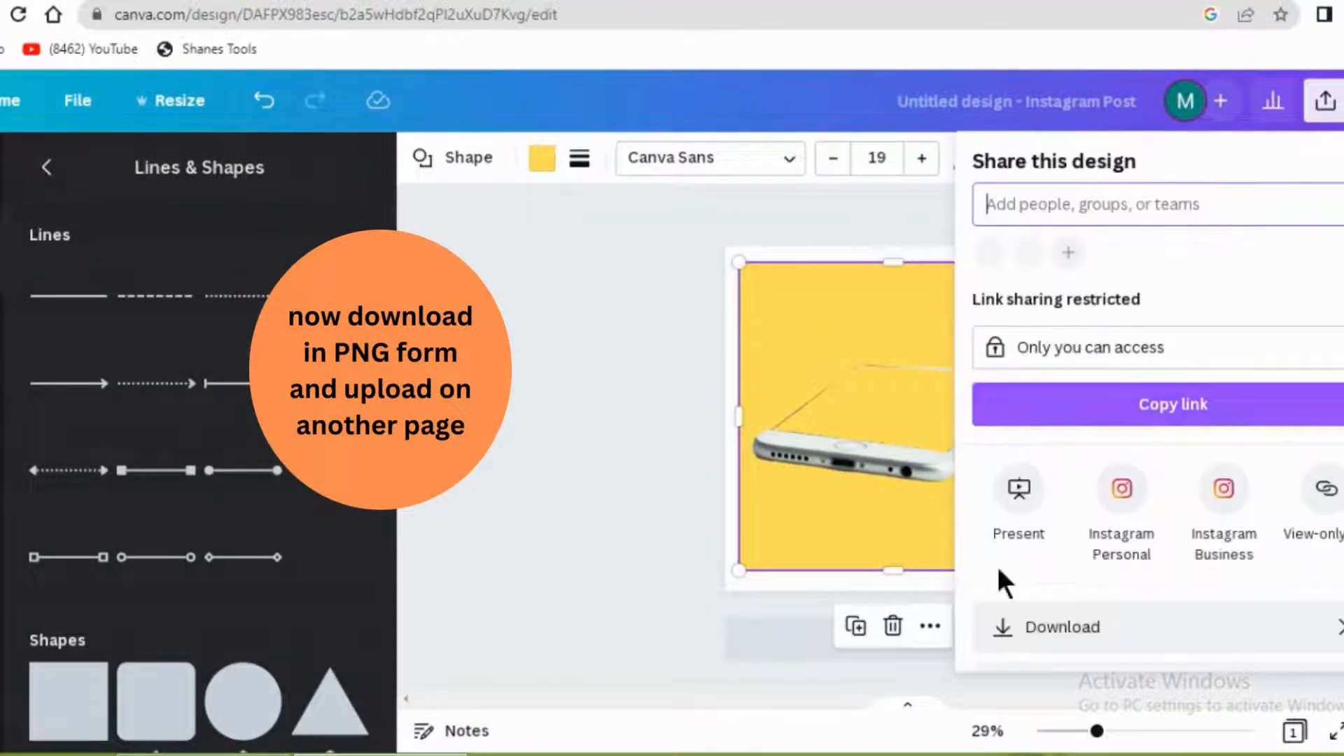
{"action": "left_click", "coordinate": [1113, 634]}
{"action": "left_click", "coordinate": [1263, 526]}
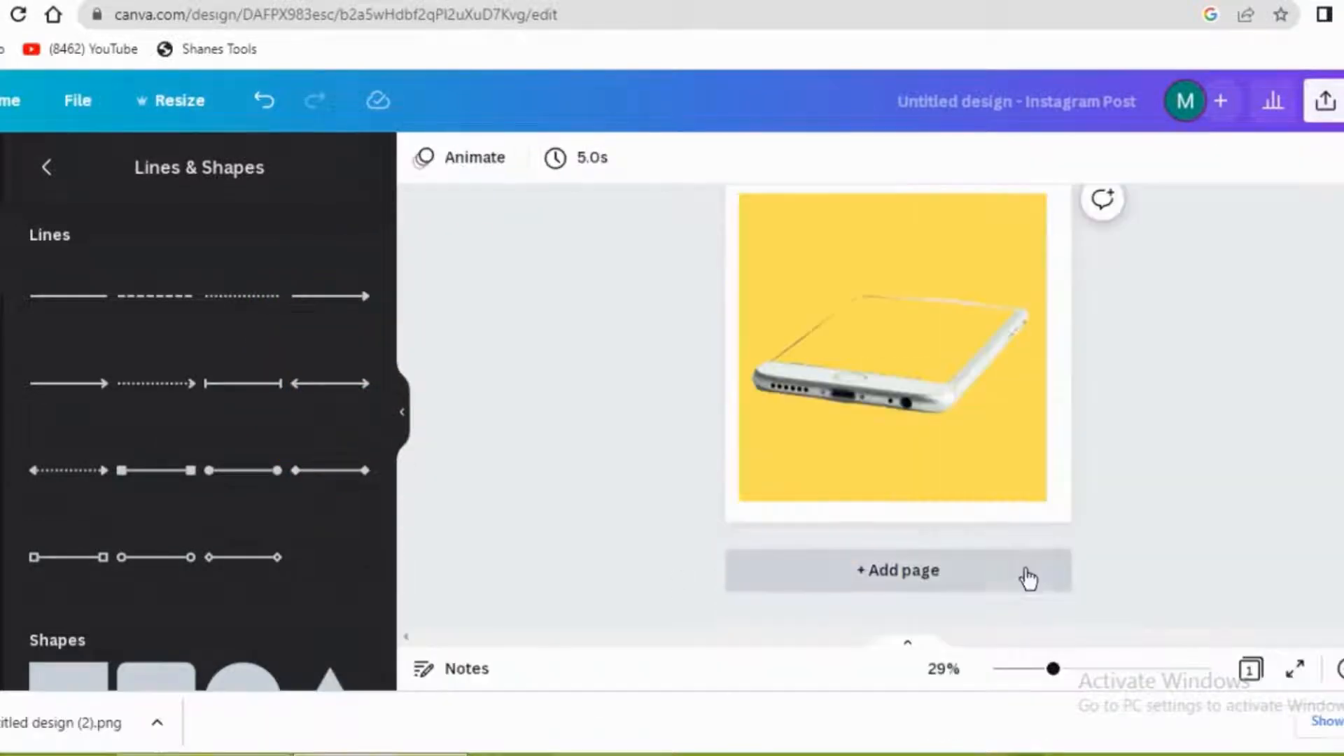
Step: Upload the downloaded PNG and place it on a newly added blank page
{"action": "left_click", "coordinate": [1022, 572]}
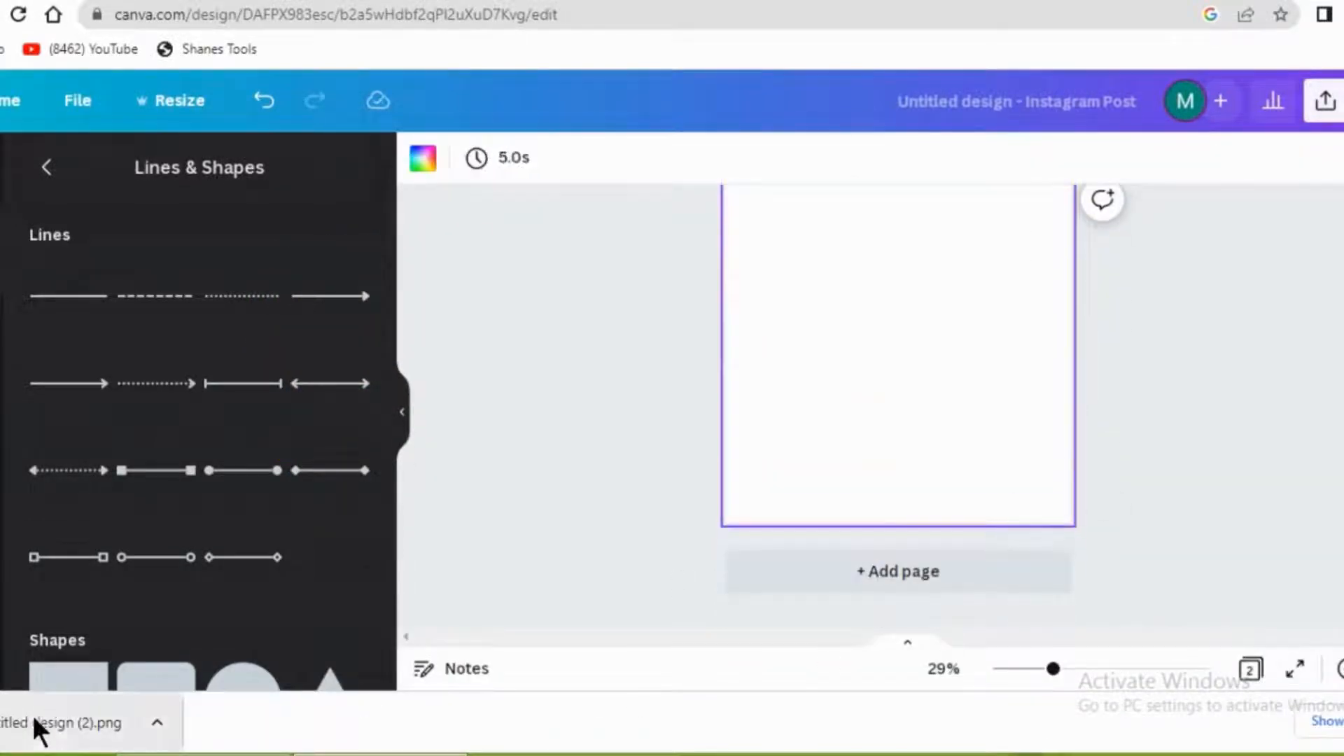
{"action": "left_click_drag", "start_coordinate": [32, 716], "coordinate": [252, 488]}
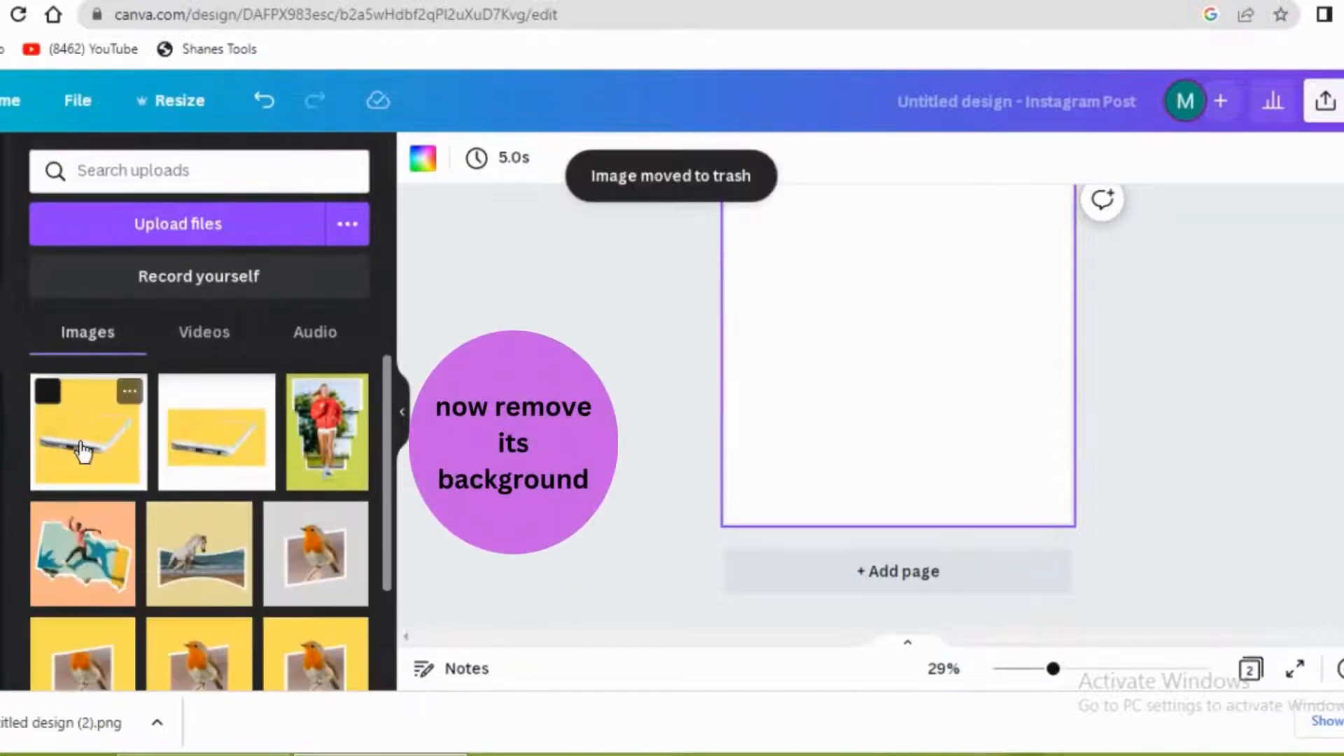
{"action": "left_click", "coordinate": [80, 448]}
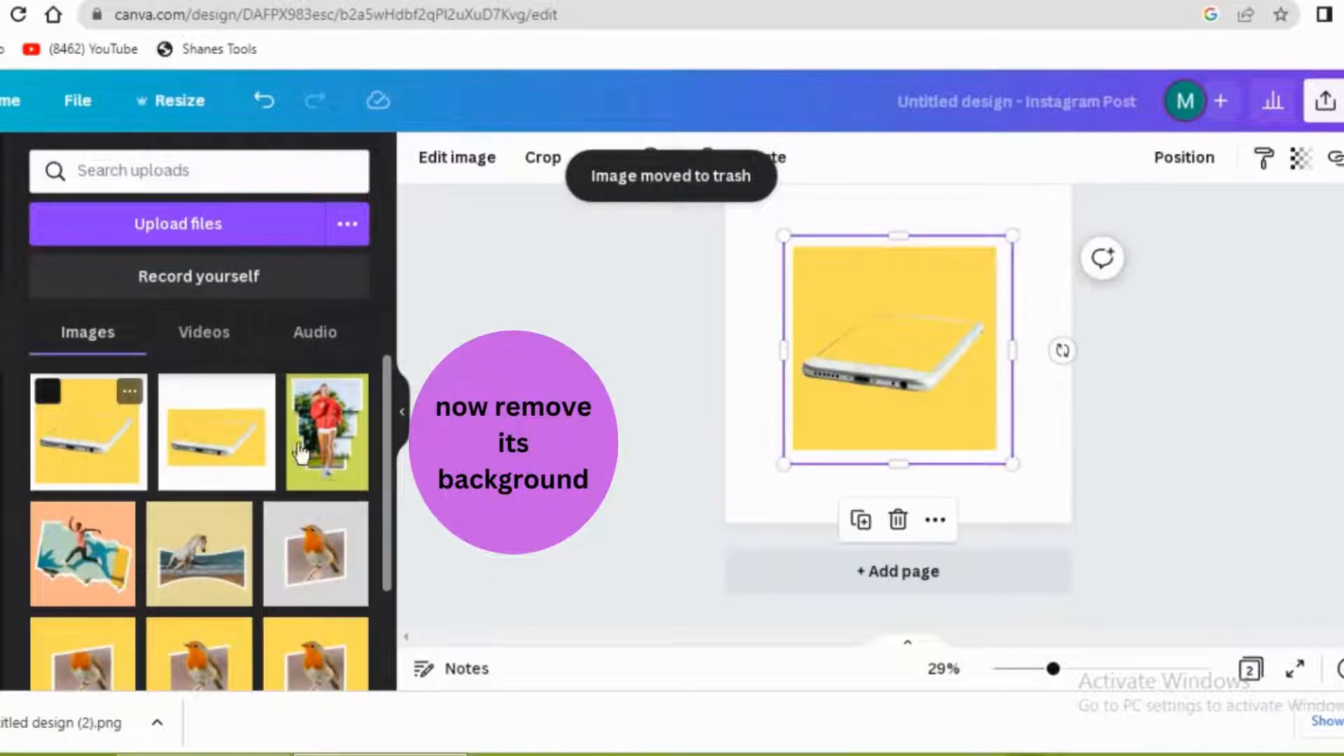
Step: Remove the yellow background from the phone image on page 2
{"action": "left_click", "coordinate": [456, 157]}
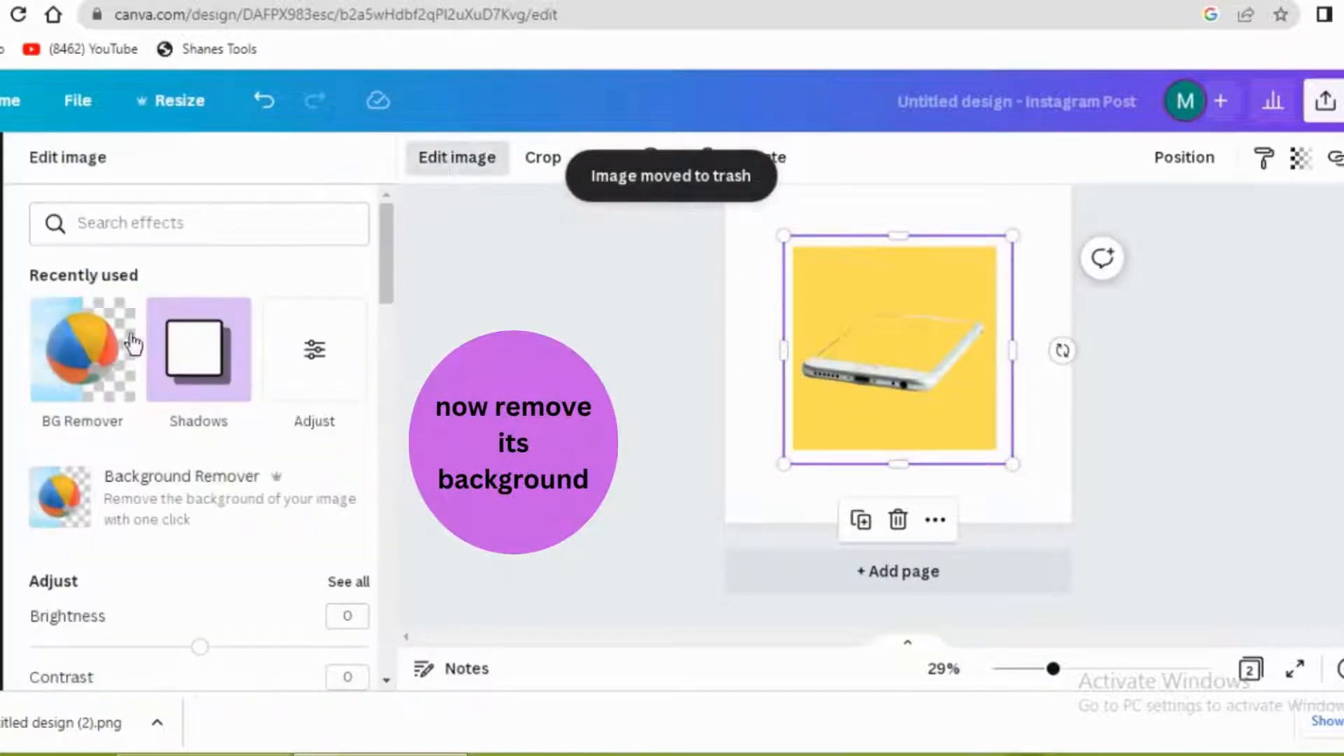
{"action": "left_click", "coordinate": [101, 359]}
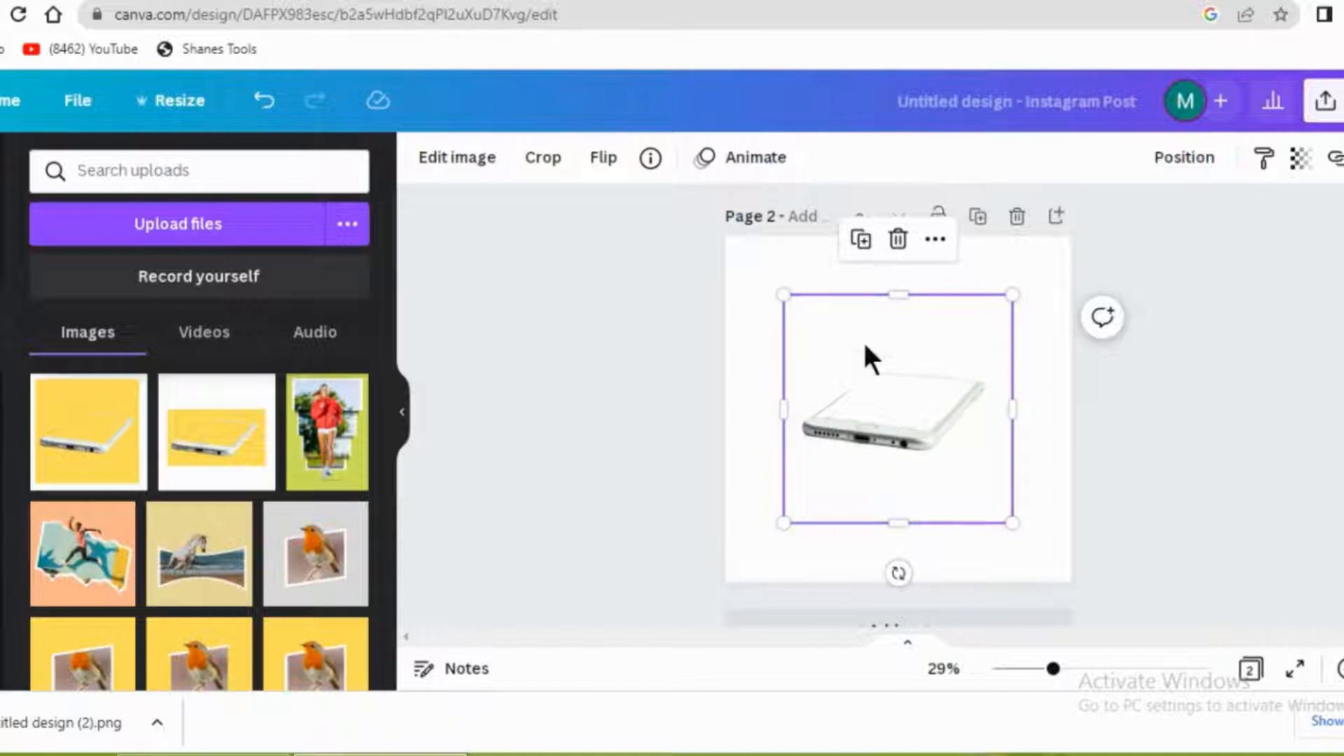
Step: Crop the empty margins on all four sides of the phone image and enlarge it to nearly fill the page width
{"action": "left_click_drag", "start_coordinate": [895, 295], "coordinate": [897, 350]}
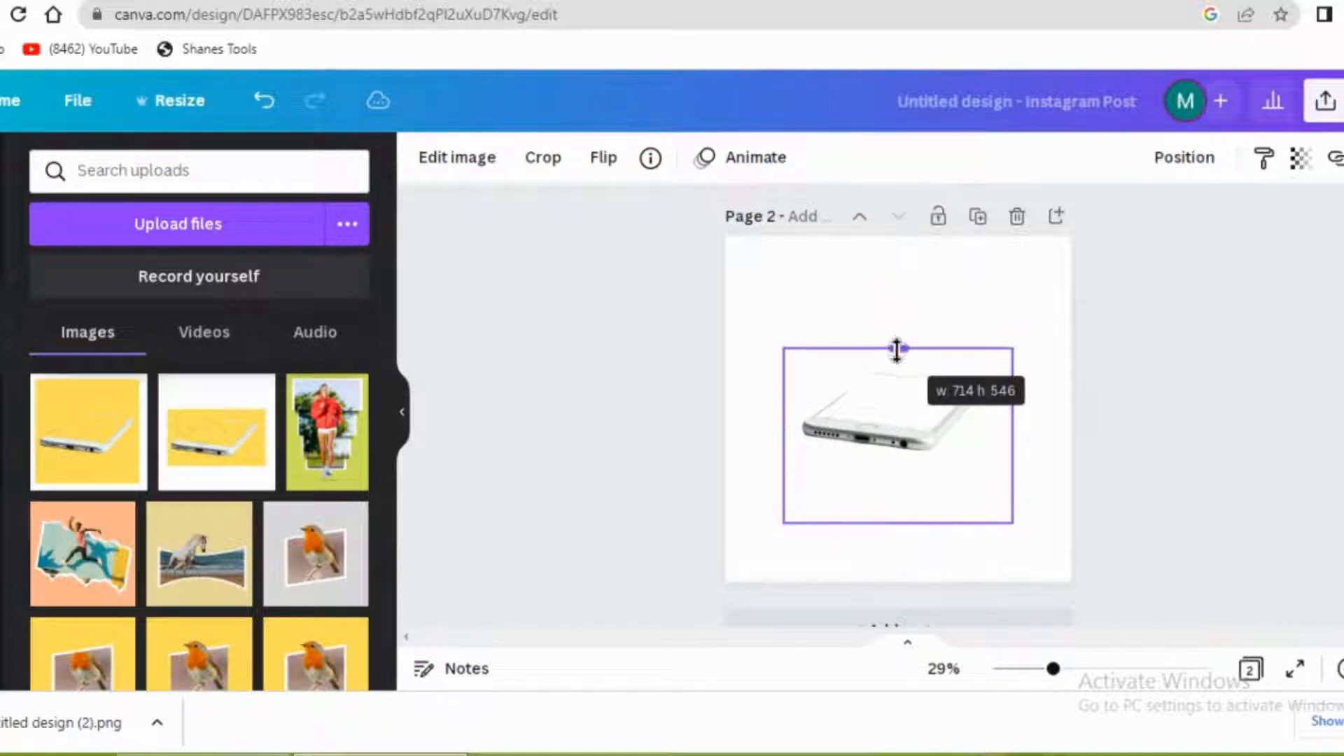
{"action": "left_click_drag", "start_coordinate": [905, 525], "coordinate": [929, 455]}
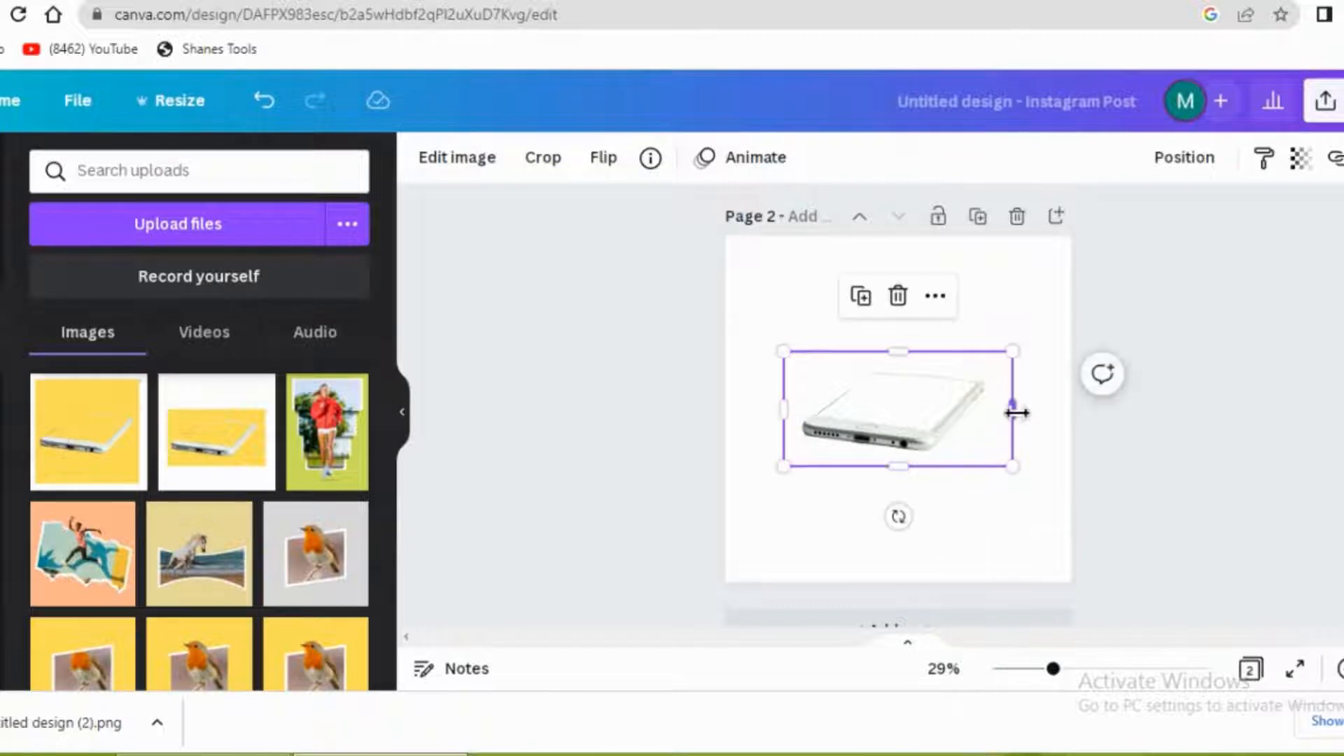
{"action": "left_click_drag", "start_coordinate": [1014, 411], "coordinate": [996, 418]}
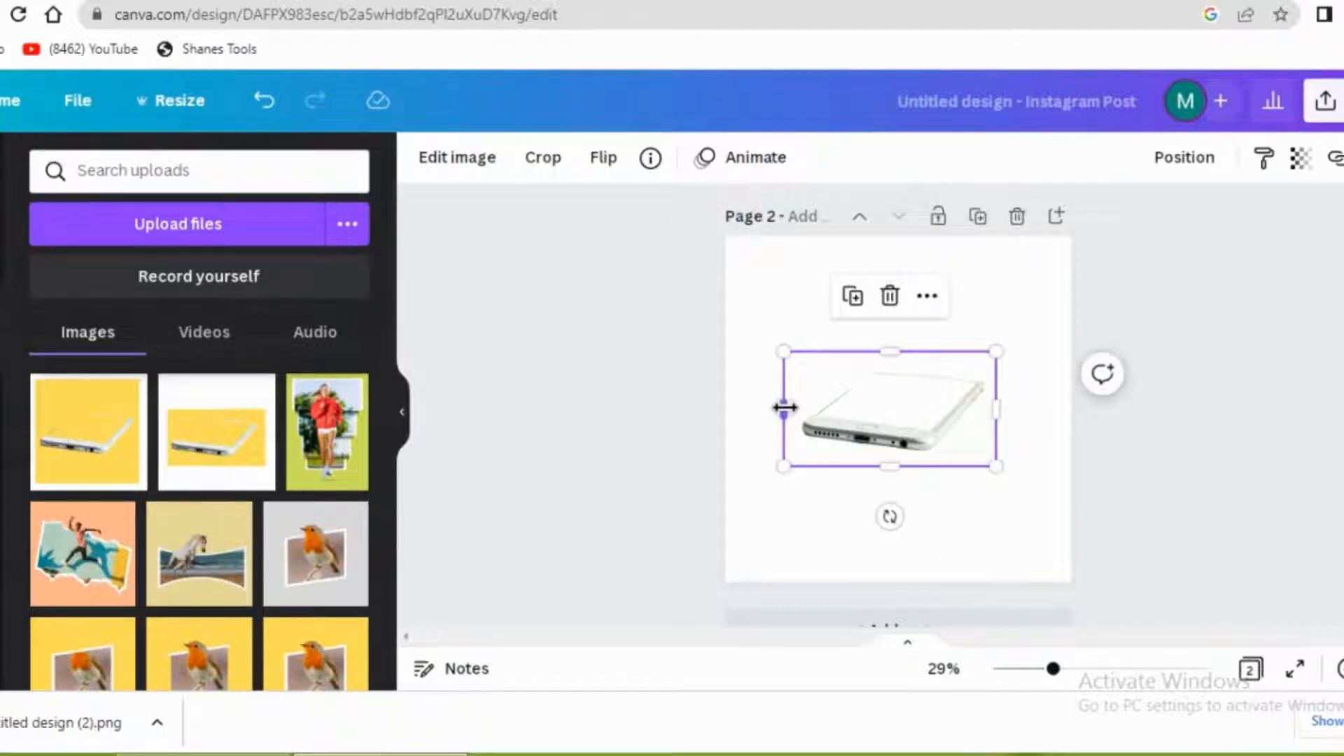
{"action": "left_click_drag", "start_coordinate": [784, 408], "coordinate": [795, 408]}
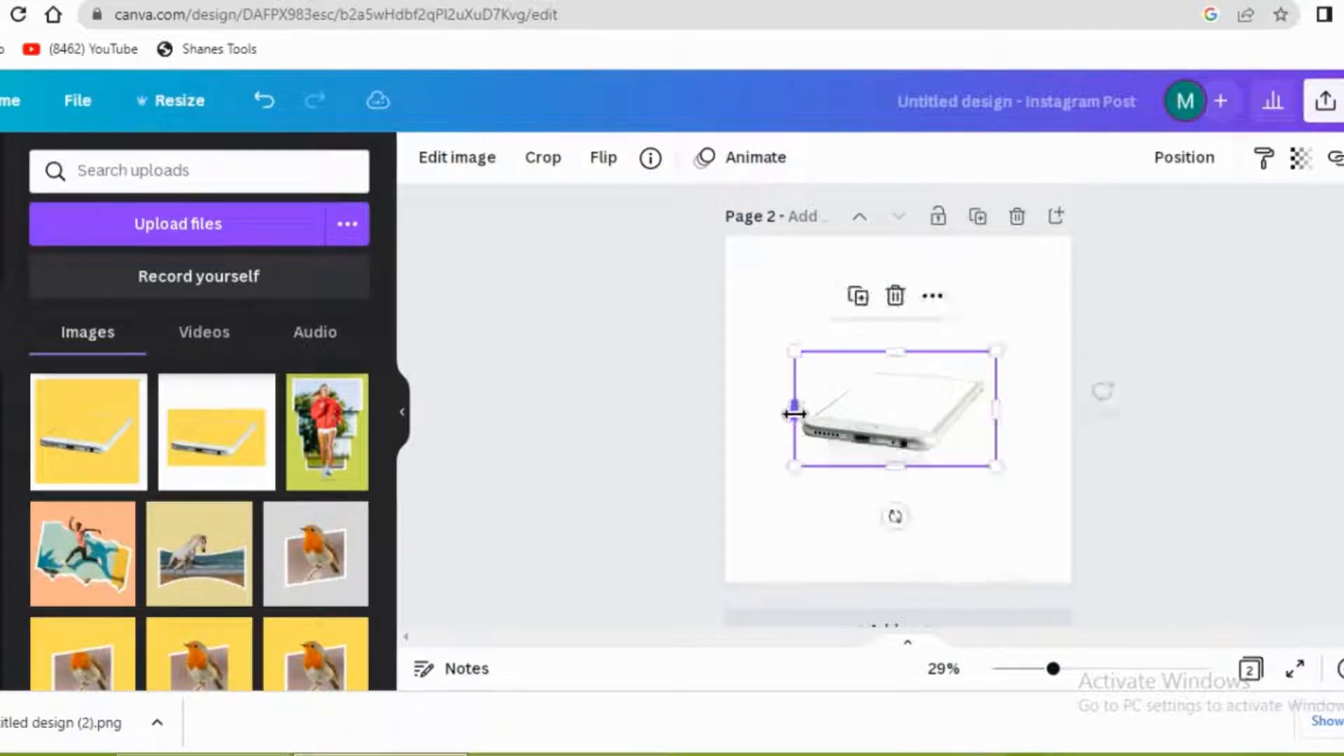
{"action": "left_click_drag", "start_coordinate": [795, 351], "coordinate": [776, 287]}
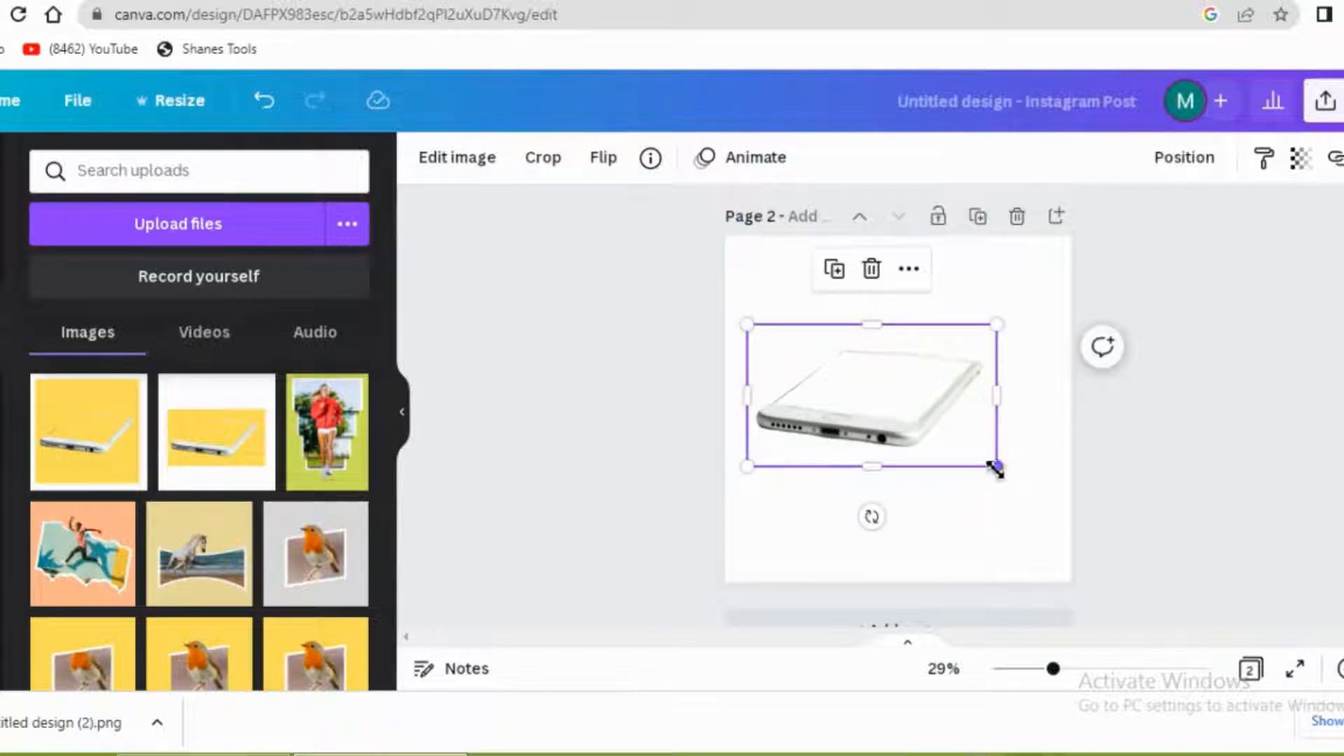
{"action": "left_click_drag", "start_coordinate": [995, 468], "coordinate": [1033, 567]}
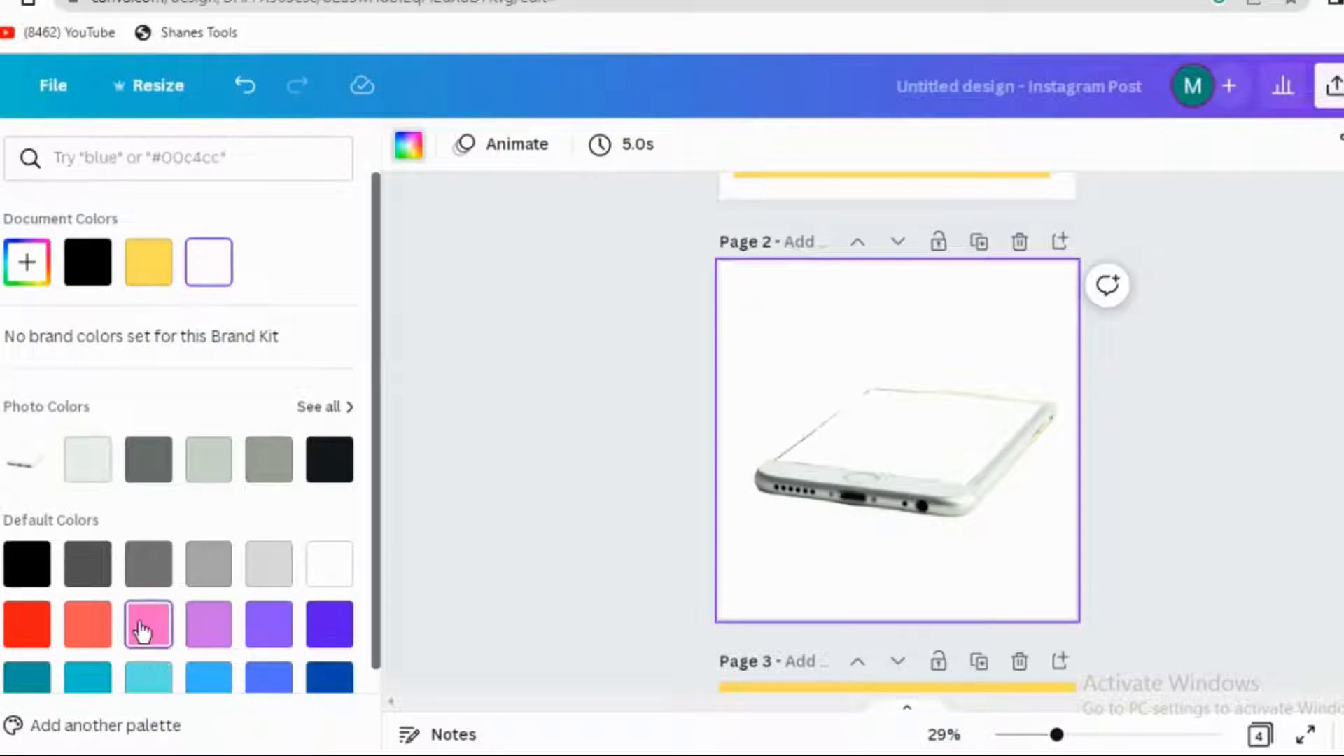
Step: Try a pink background on page 2 and set it back to white
{"action": "left_click", "coordinate": [142, 629]}
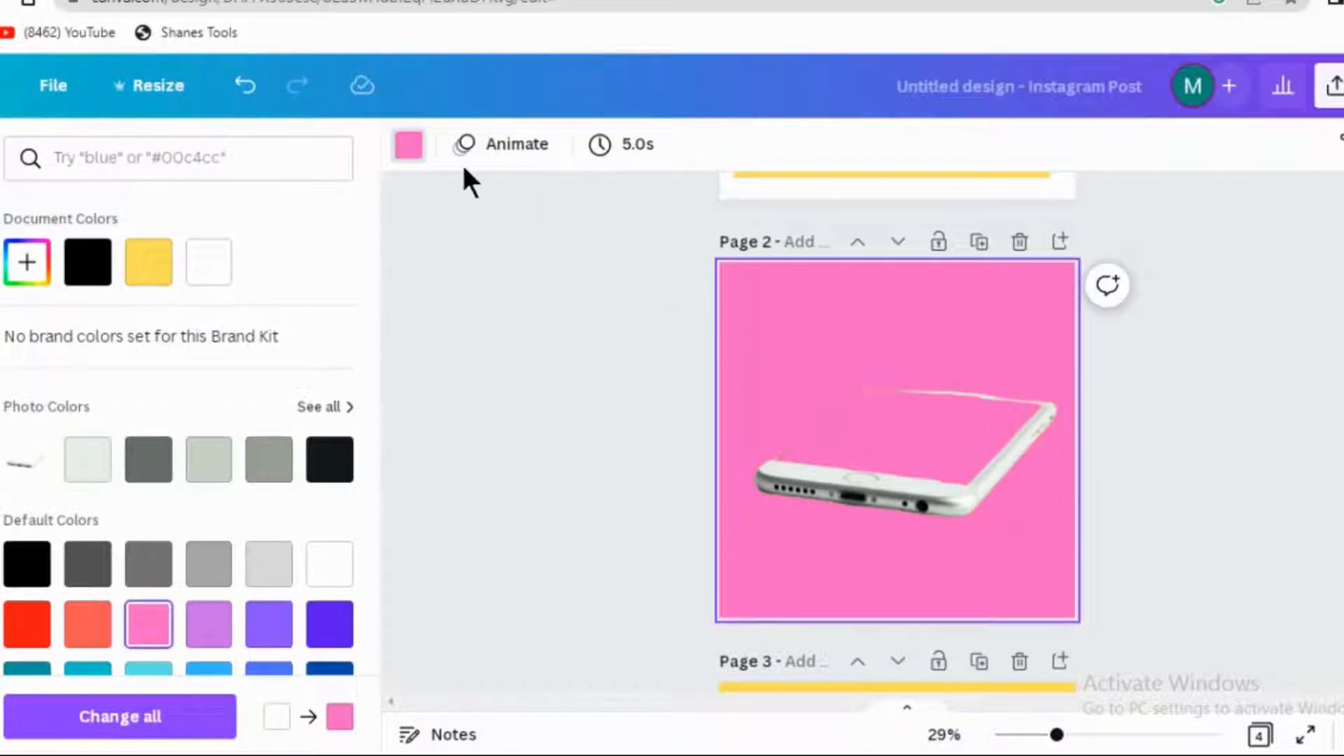
{"action": "left_click", "coordinate": [203, 260]}
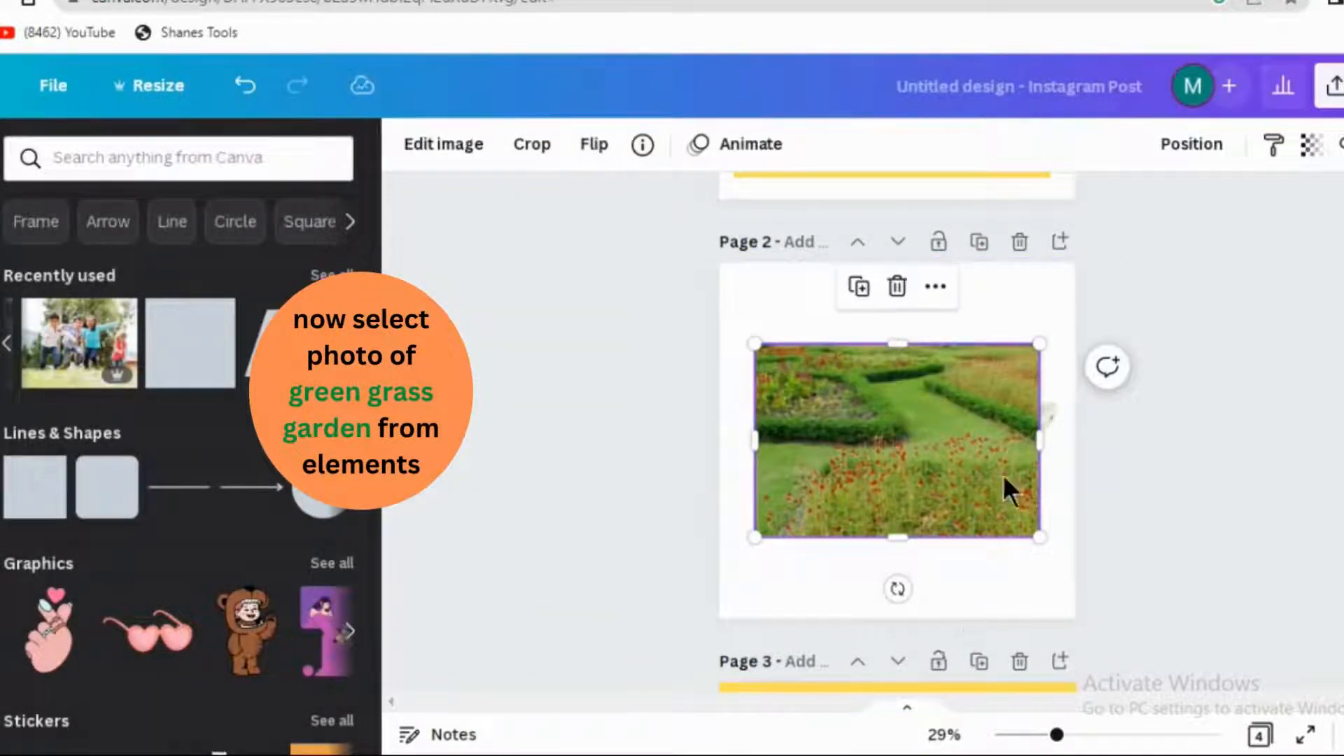
Step: Place the green garden photo over the phone on page 2 and send it backward behind the phone
{"action": "left_click", "coordinate": [998, 483]}
{"action": "mouse_move", "coordinate": [989, 486]}
{"action": "left_mouse_down"}
{"action": "mouse_move", "coordinate": [1012, 483]}
{"action": "mouse_move", "coordinate": [1013, 462]}
{"action": "mouse_move", "coordinate": [1001, 462]}
{"action": "left_mouse_up"}
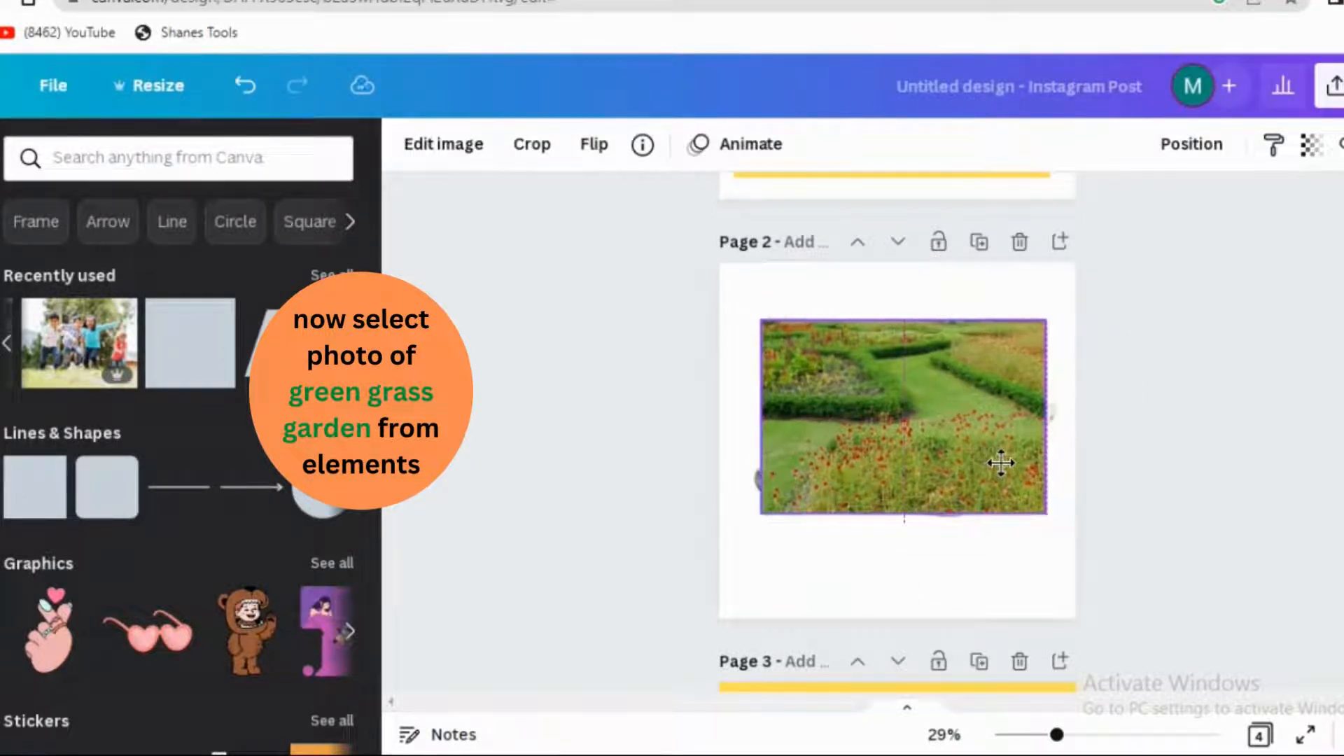
{"action": "left_click", "coordinate": [1155, 163]}
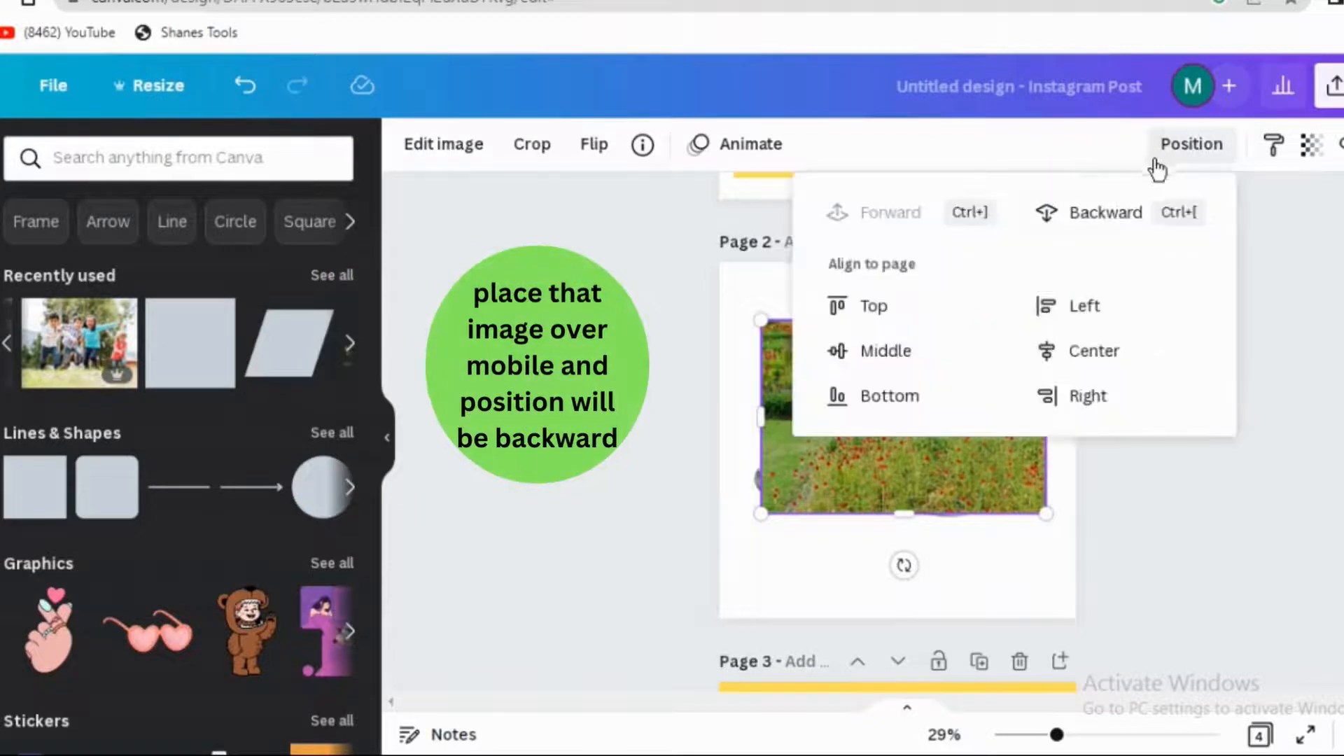
{"action": "left_click", "coordinate": [1127, 214]}
{"action": "left_click", "coordinate": [1003, 578]}
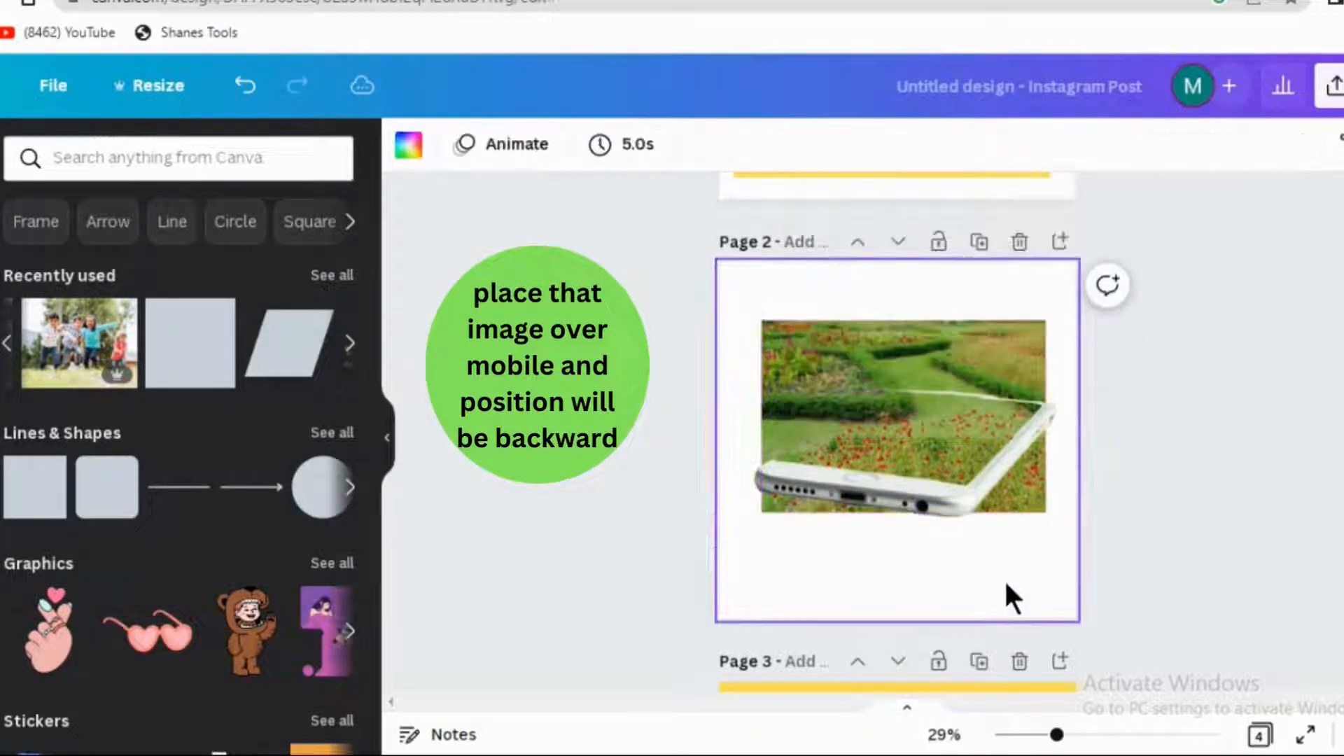
Step: Move the garden photo up behind the phone's screen and enlarge it to about 934 × 633
{"action": "left_click", "coordinate": [939, 336]}
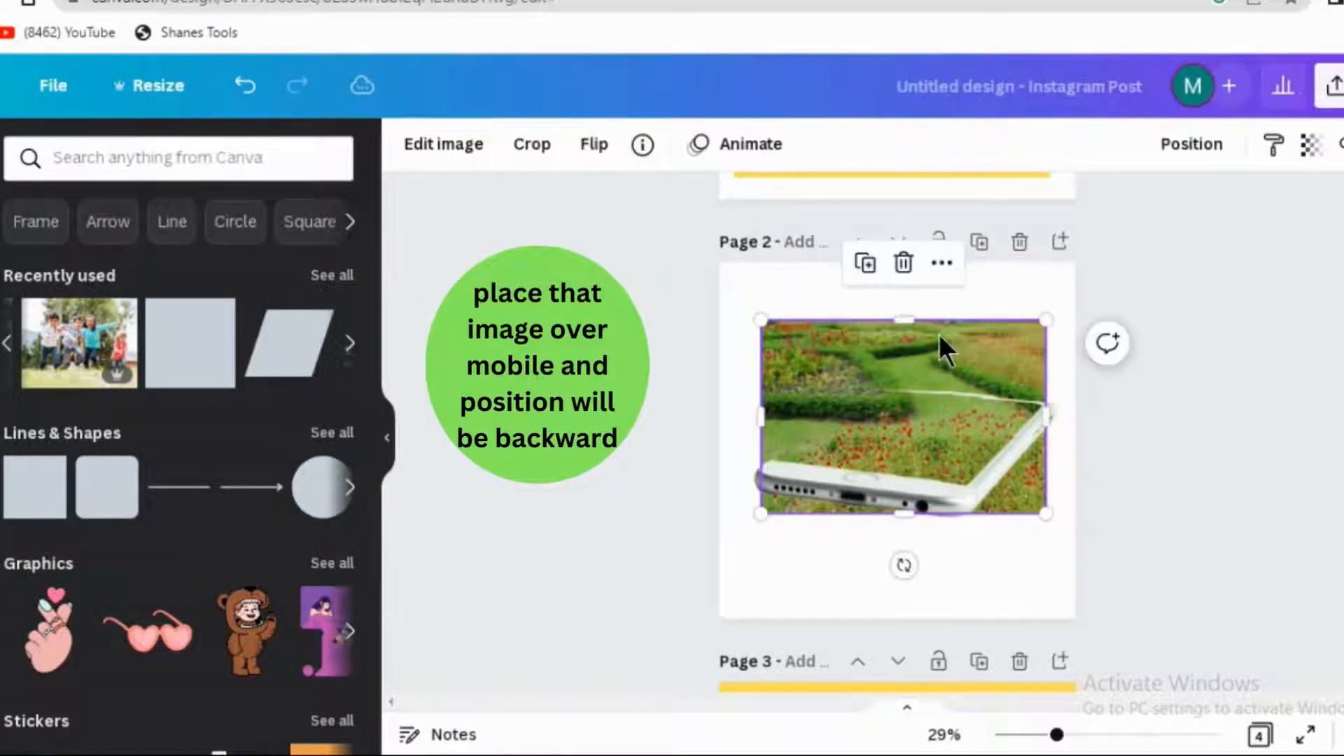
{"action": "mouse_move", "coordinate": [937, 330]}
{"action": "left_mouse_down"}
{"action": "mouse_move", "coordinate": [933, 348]}
{"action": "mouse_move", "coordinate": [932, 313]}
{"action": "left_mouse_up"}
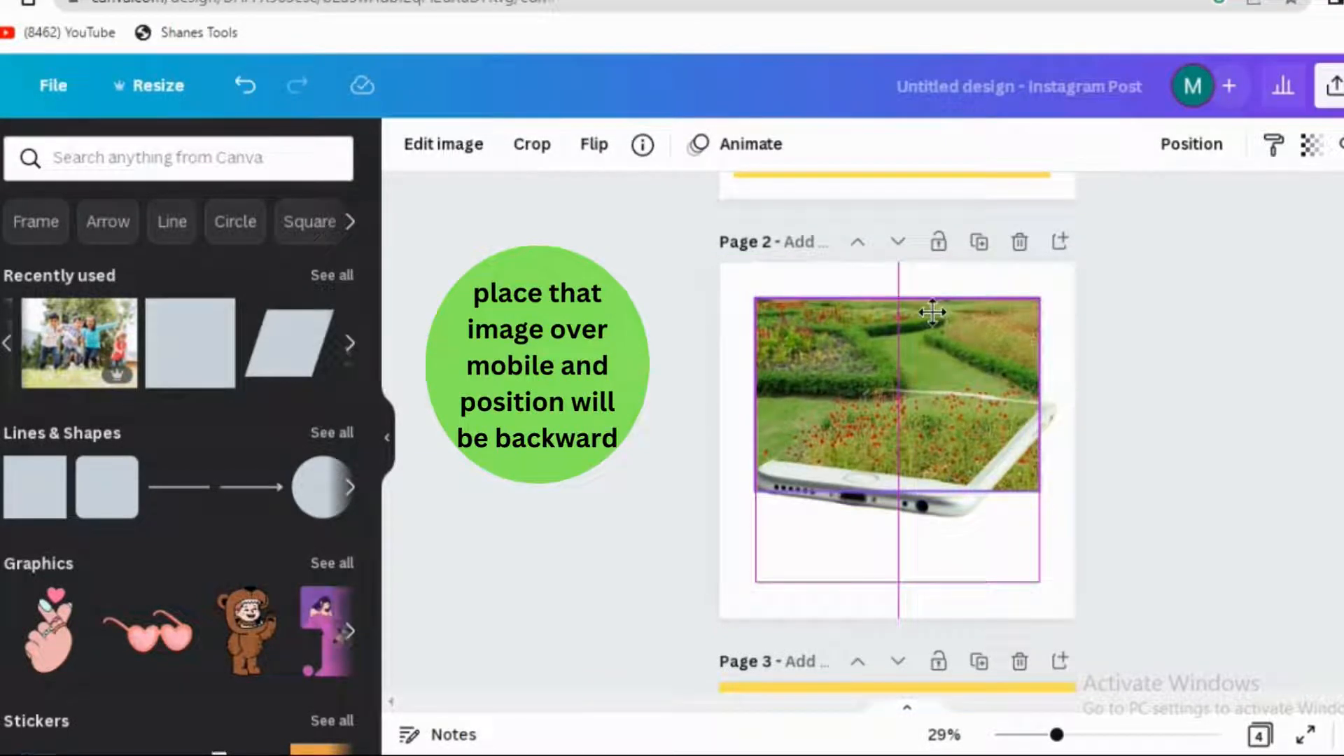
{"action": "left_click_drag", "start_coordinate": [755, 299], "coordinate": [777, 237]}
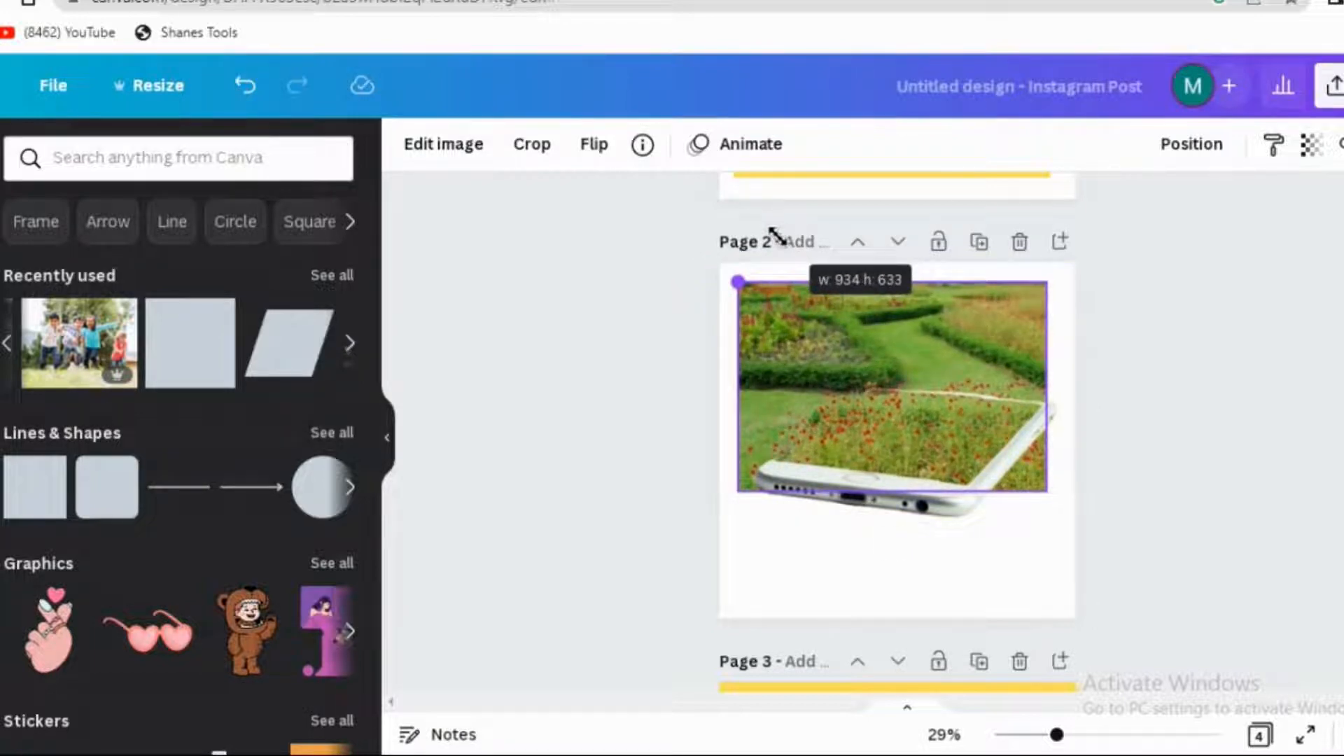
{"action": "left_click_drag", "start_coordinate": [777, 237], "coordinate": [777, 236]}
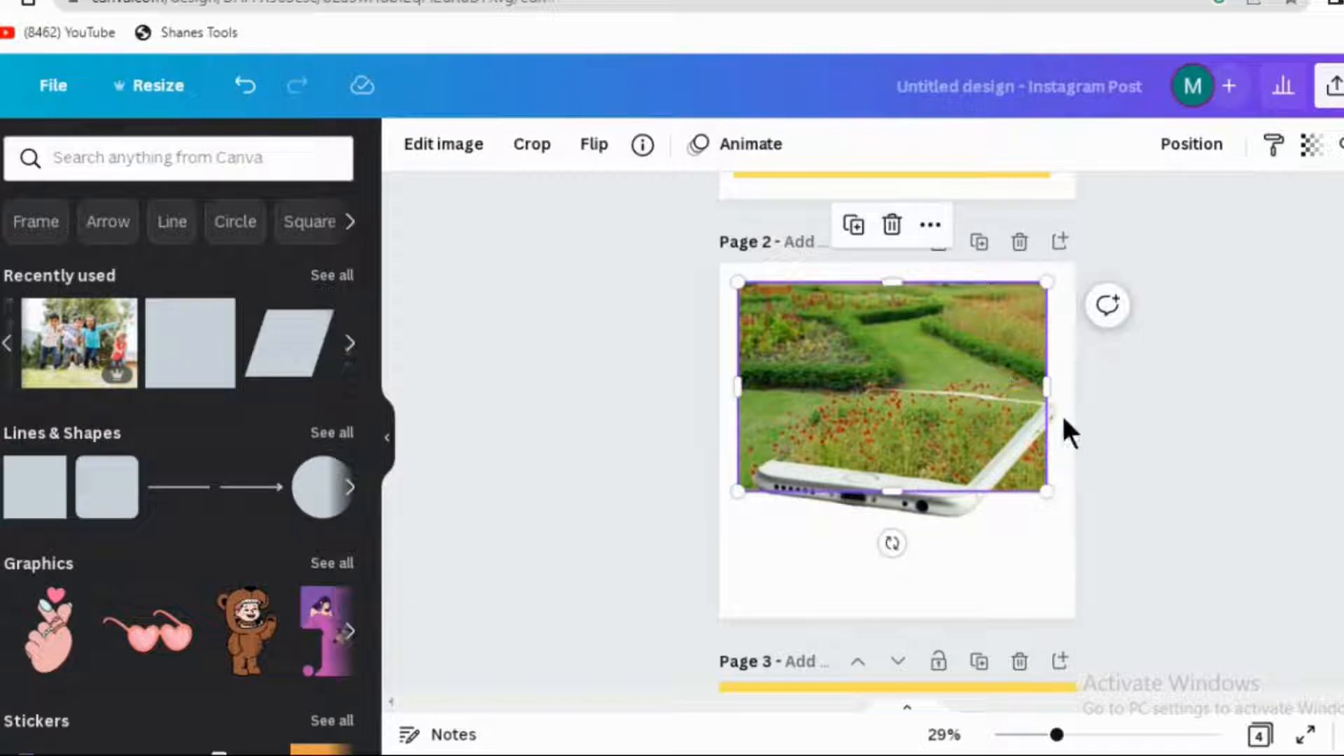
Step: Group the garden photo with the phone and shift the group slightly down the page
{"action": "left_click_drag", "start_coordinate": [797, 564], "coordinate": [865, 317]}
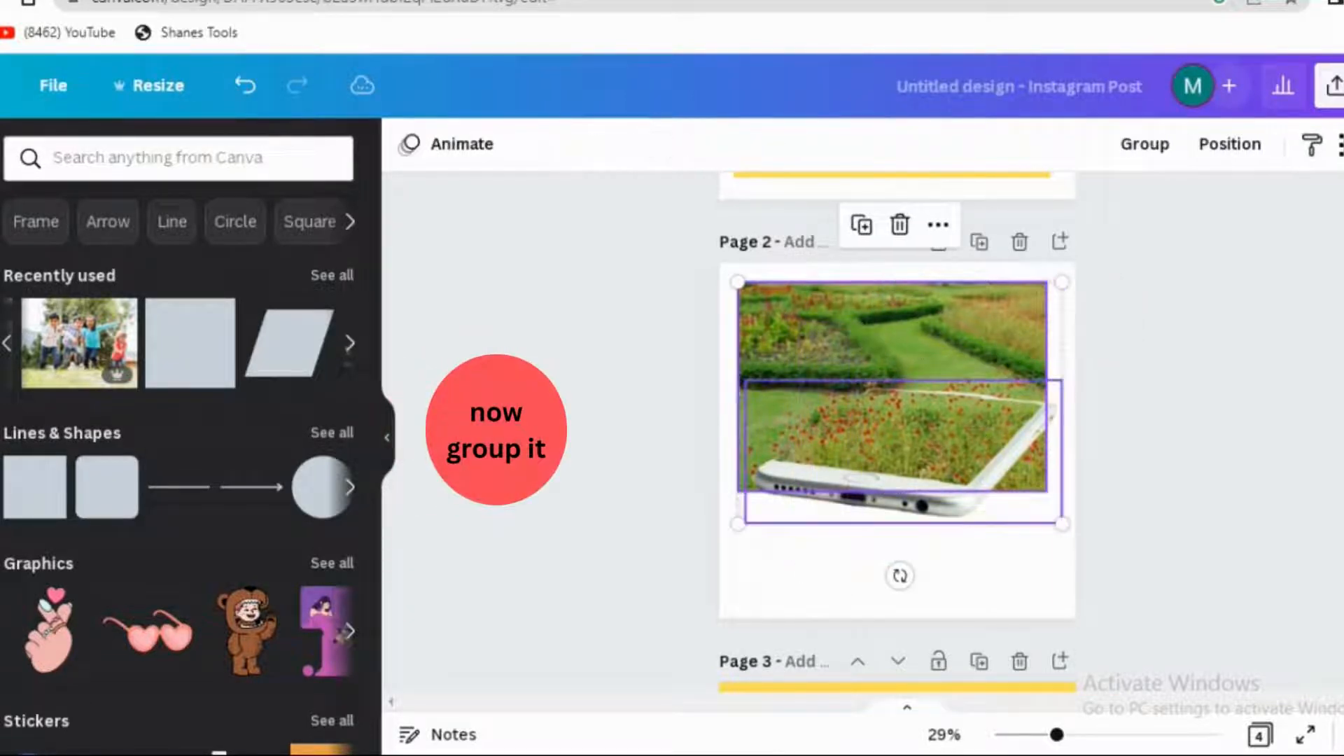
{"action": "left_click", "coordinate": [1152, 145]}
{"action": "left_click_drag", "start_coordinate": [942, 334], "coordinate": [946, 371]}
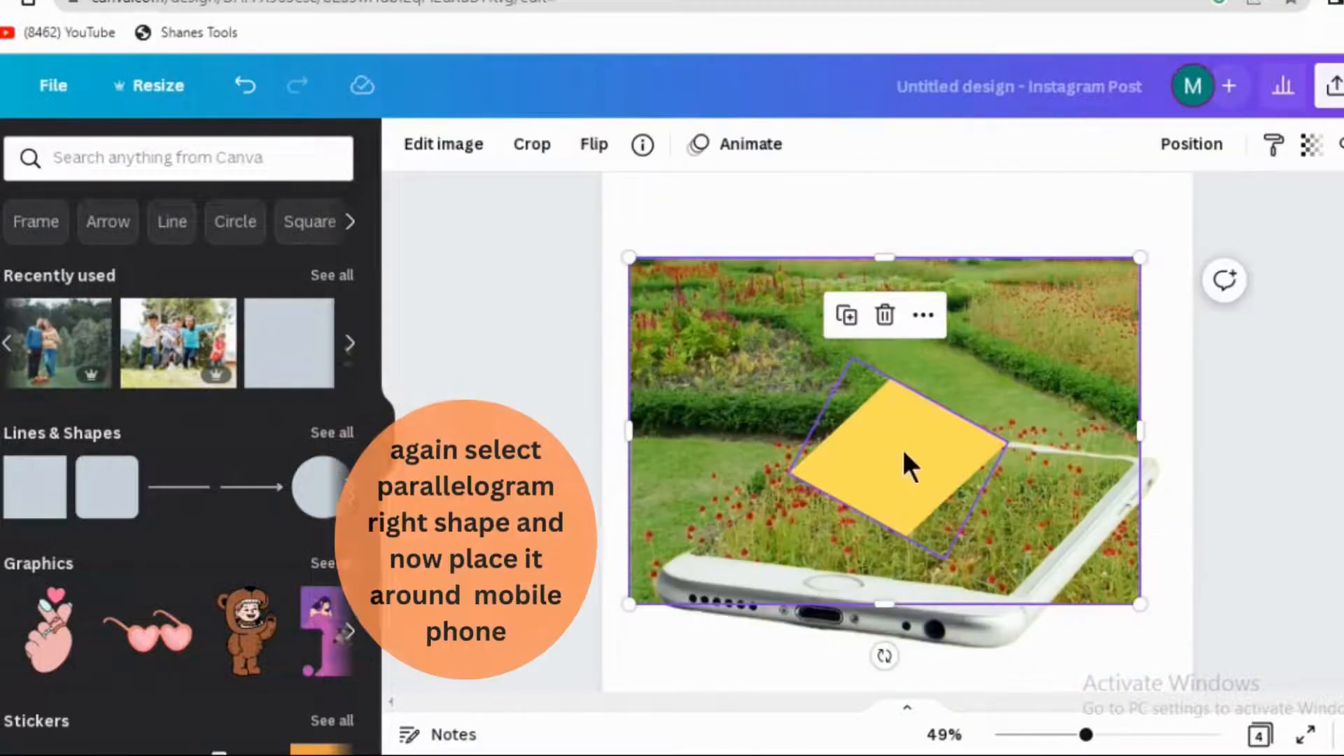
Step: Enlarge and rotate the yellow parallelogram against the phone's right edge, and place a copy below the phone's lower-right corner
{"action": "left_click_drag", "start_coordinate": [906, 464], "coordinate": [1152, 582]}
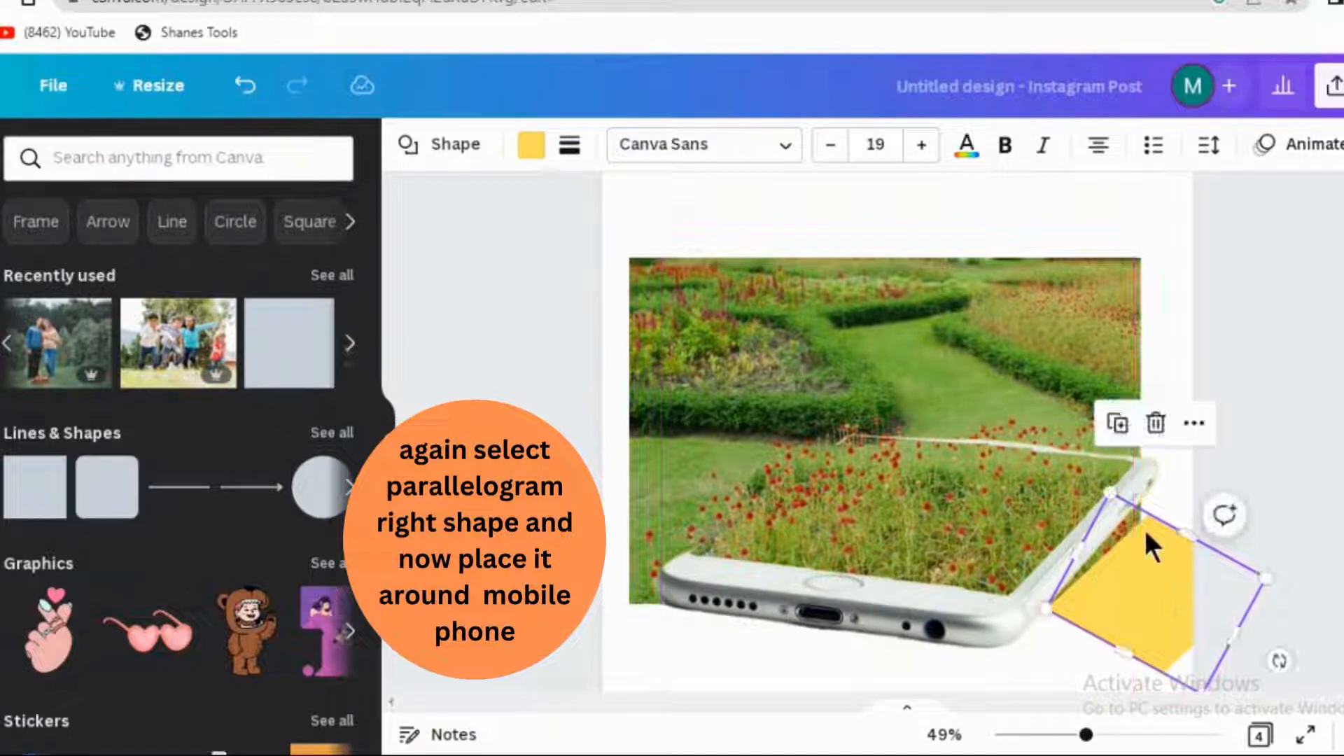
{"action": "left_click_drag", "start_coordinate": [1118, 497], "coordinate": [1095, 457]}
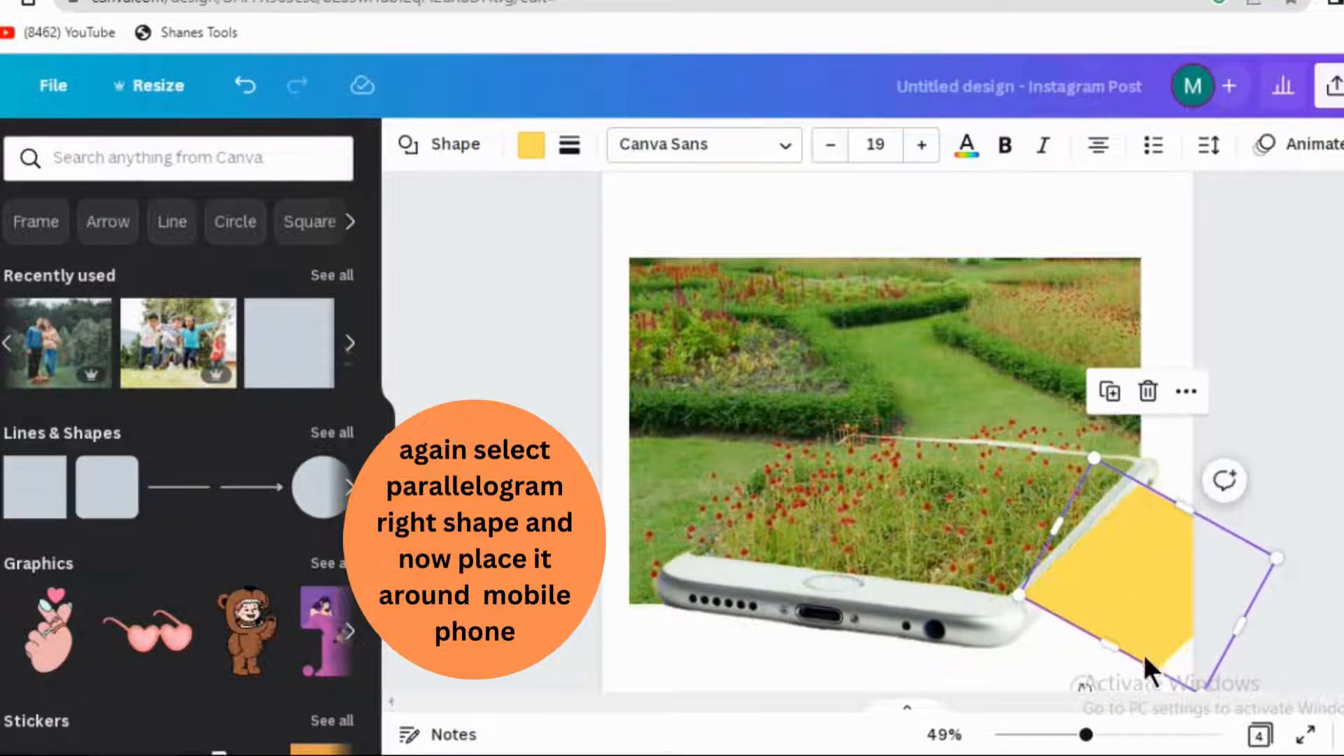
{"action": "left_click_drag", "start_coordinate": [1097, 688], "coordinate": [1097, 697]}
{"action": "mouse_move", "coordinate": [1148, 579]}
{"action": "left_mouse_down"}
{"action": "mouse_move", "coordinate": [1170, 591]}
{"action": "mouse_move", "coordinate": [1164, 581]}
{"action": "left_mouse_up"}
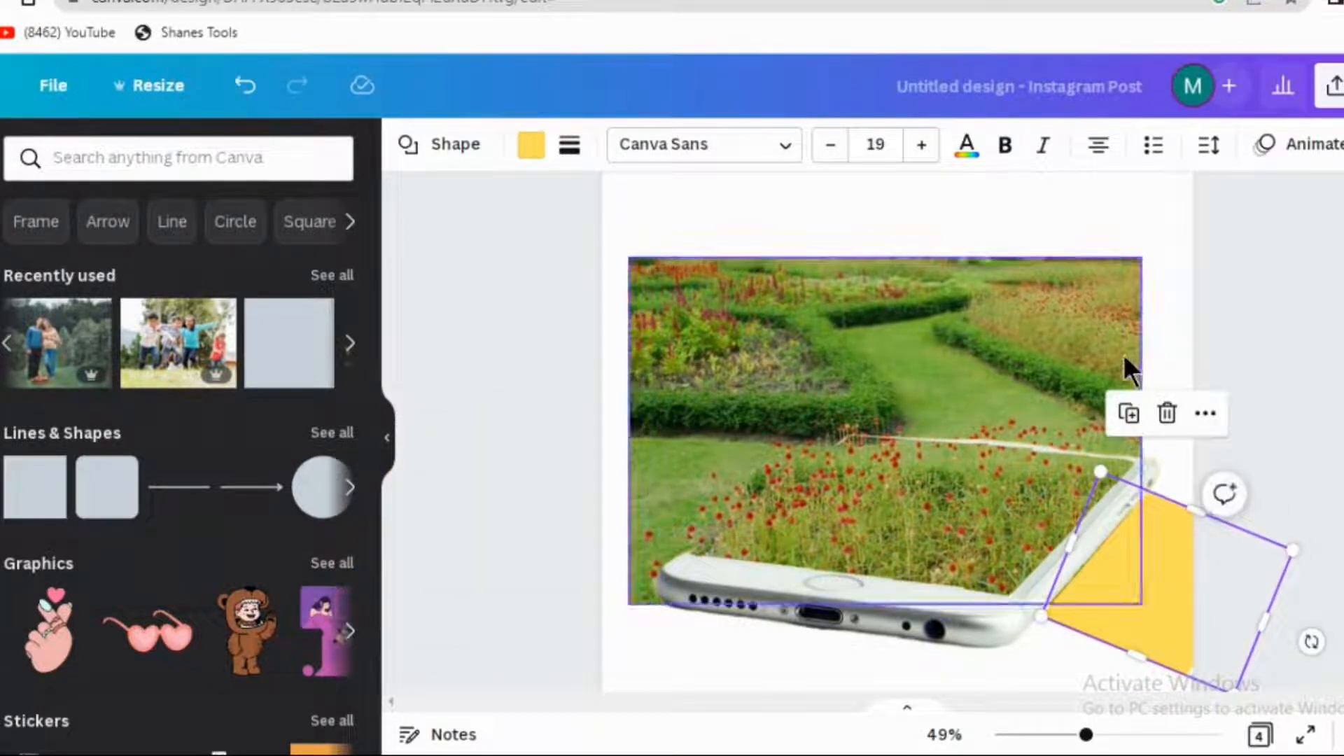
{"action": "left_click_drag", "start_coordinate": [1144, 526], "coordinate": [1060, 631]}
{"action": "left_click_drag", "start_coordinate": [1086, 735], "coordinate": [1055, 735]}
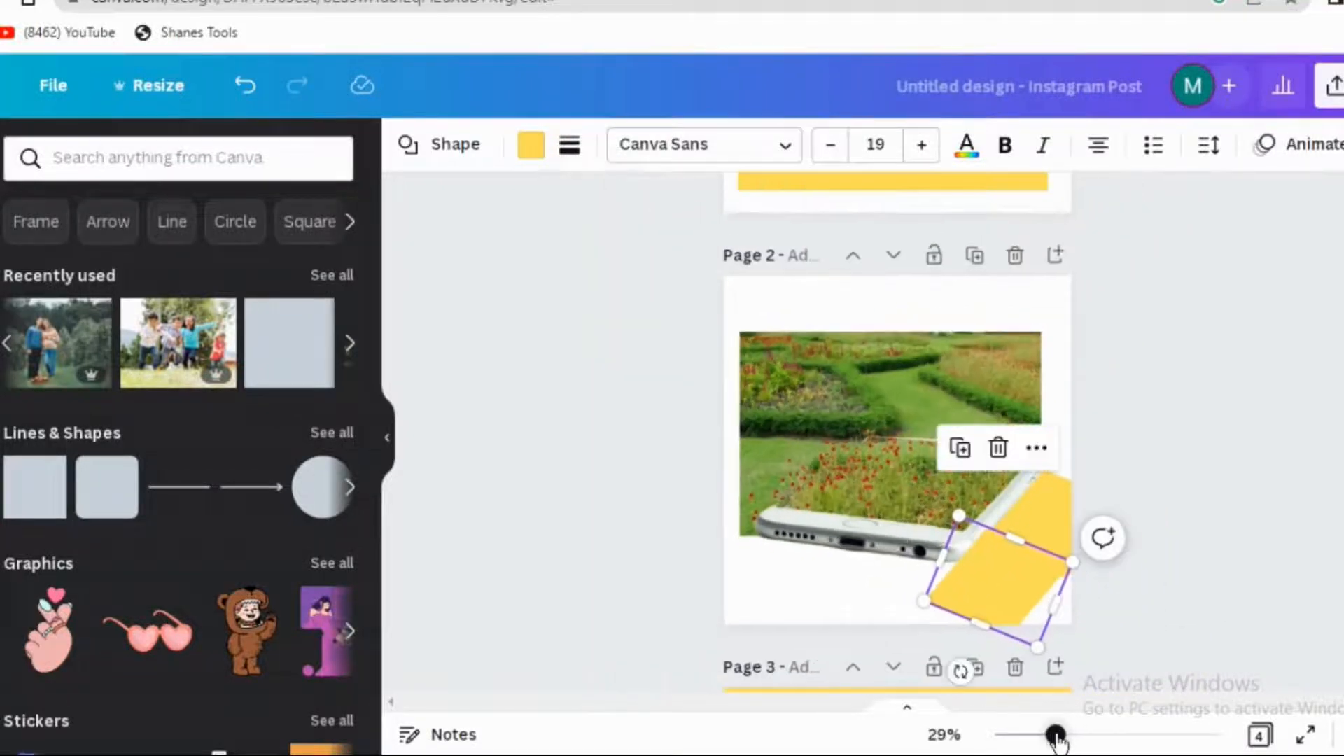
Step: Duplicate the yellow shape, rotate it to match the phone's bottom edge, and cover the area below the phone with copies
{"action": "left_click", "coordinate": [960, 448]}
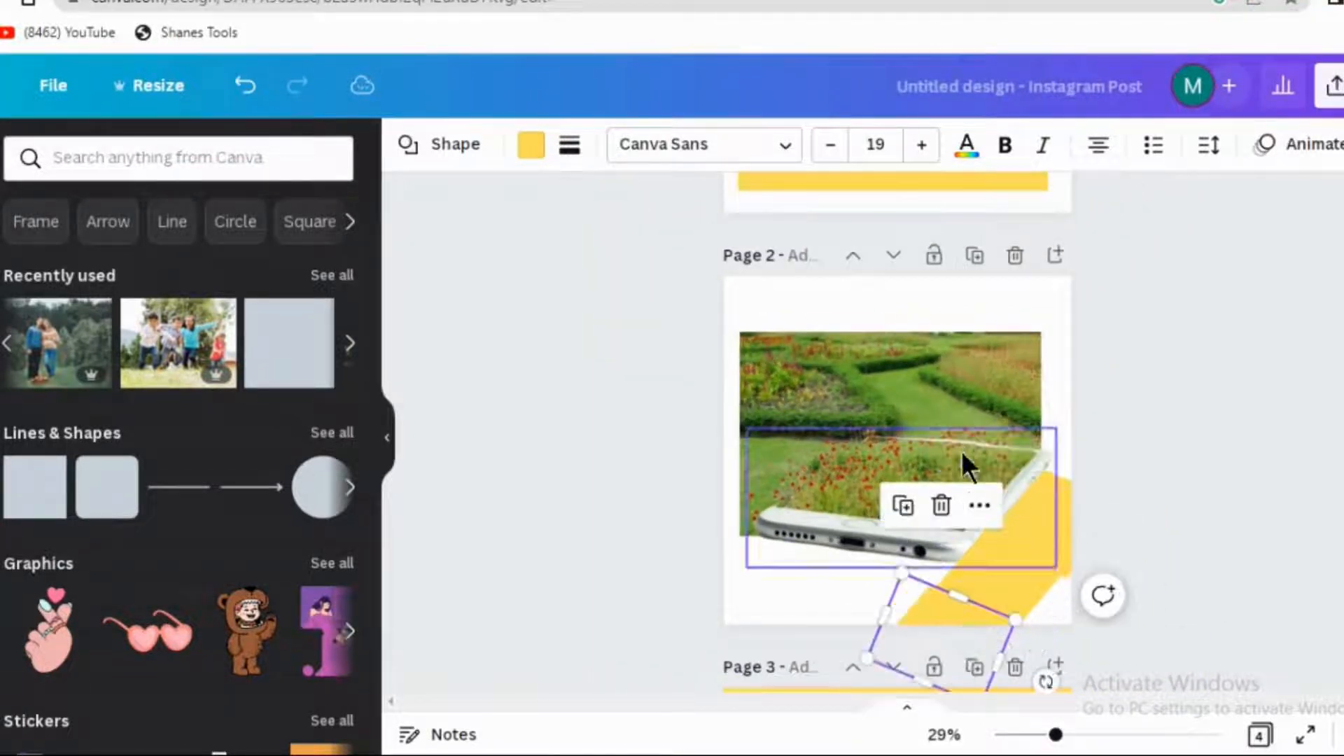
{"action": "left_click_drag", "start_coordinate": [941, 574], "coordinate": [920, 527]}
{"action": "left_click", "coordinate": [1043, 474]}
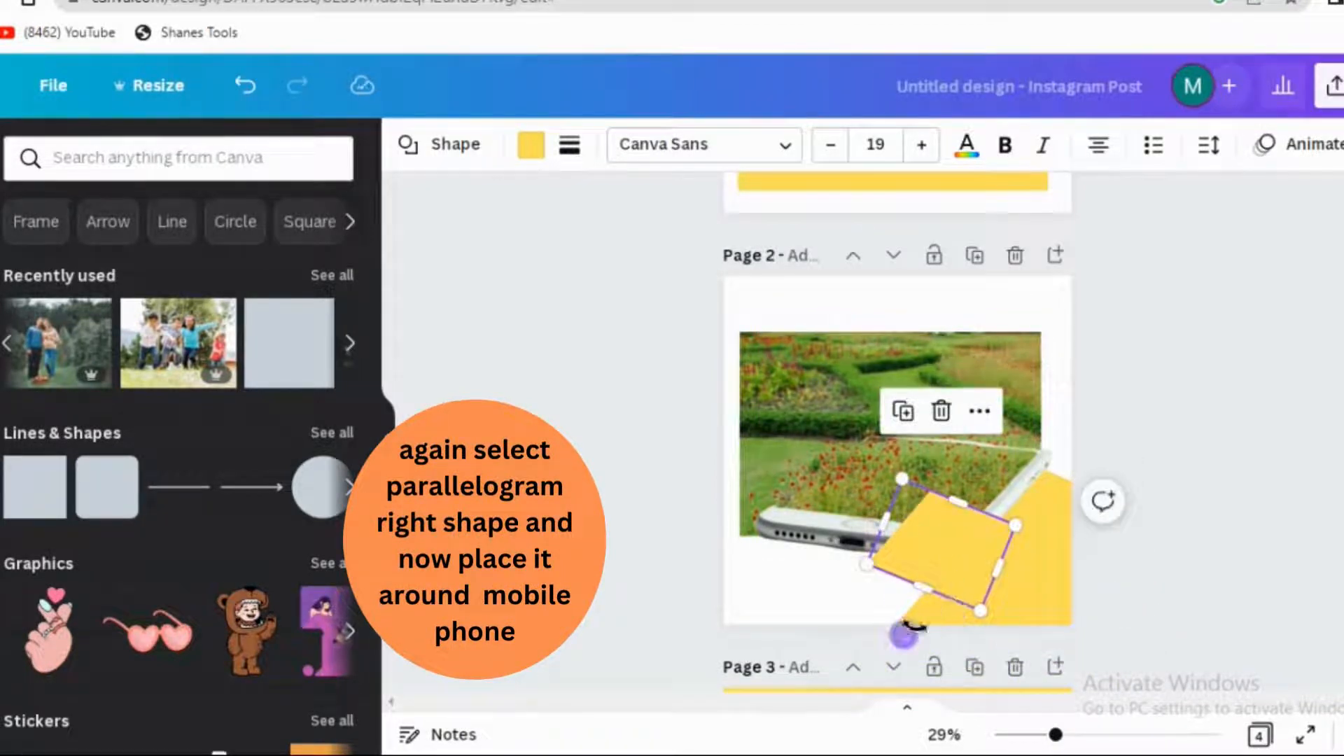
{"action": "left_click_drag", "start_coordinate": [904, 631], "coordinate": [779, 555]}
{"action": "left_click_drag", "start_coordinate": [917, 554], "coordinate": [815, 640]}
{"action": "left_click_drag", "start_coordinate": [854, 558], "coordinate": [764, 597]}
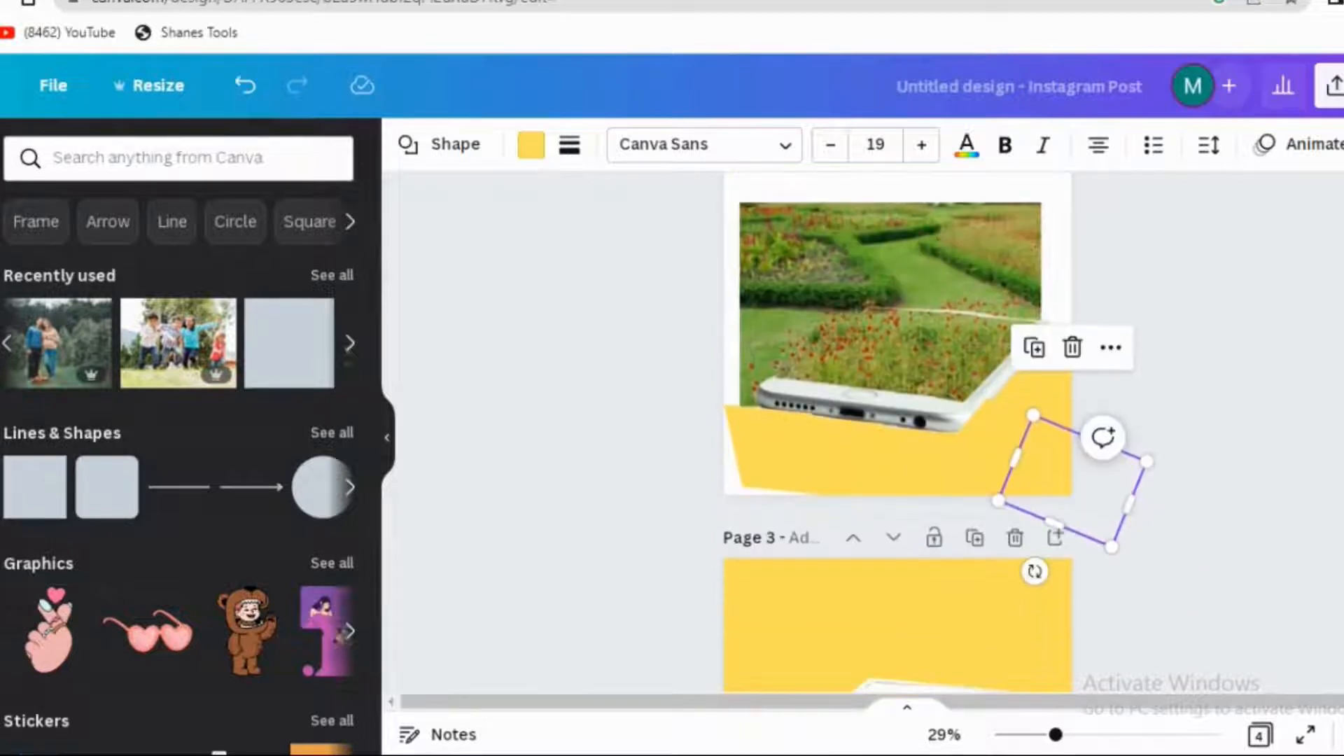
Step: Stretch and shift the lower-left yellow shape until it fills the bottom-left corner of the page
{"action": "left_click", "coordinate": [791, 458]}
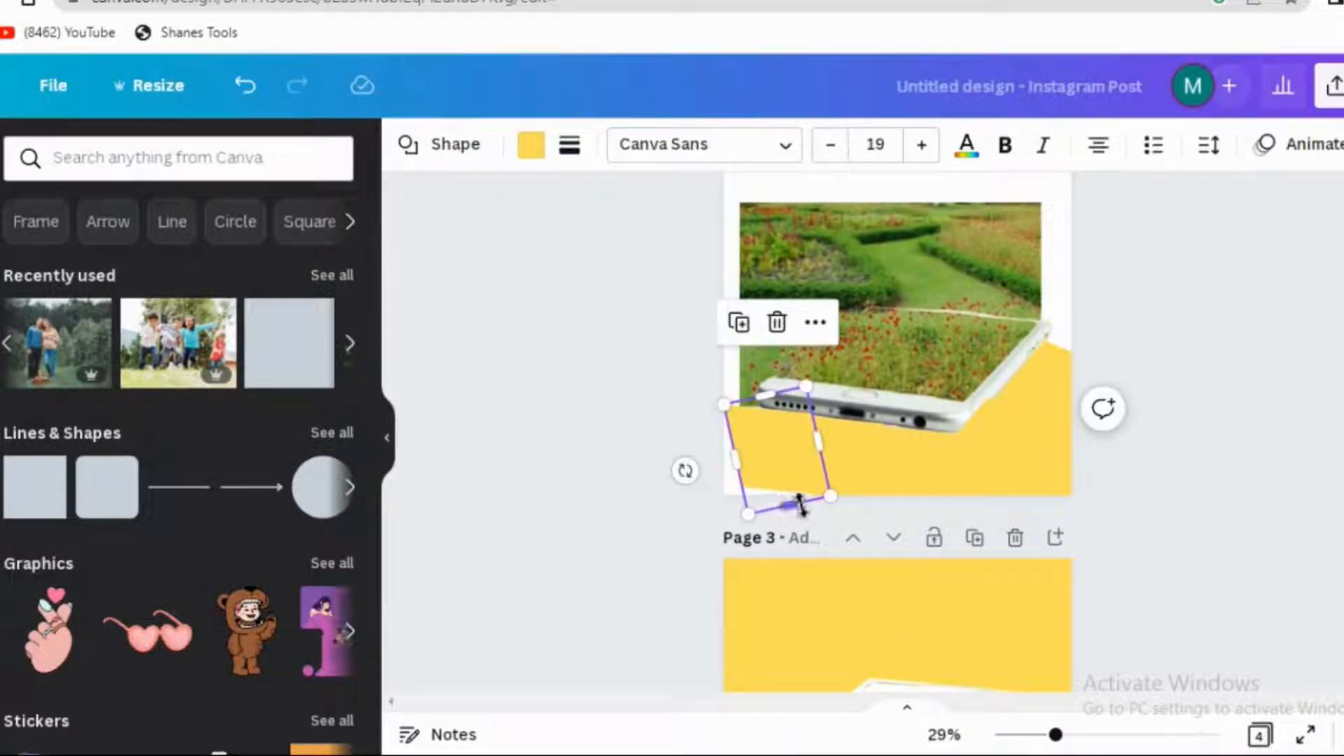
{"action": "left_click_drag", "start_coordinate": [791, 505], "coordinate": [778, 519]}
{"action": "mouse_move", "coordinate": [737, 469]}
{"action": "left_mouse_down"}
{"action": "mouse_move", "coordinate": [688, 482]}
{"action": "mouse_move", "coordinate": [735, 474]}
{"action": "left_mouse_up"}
{"action": "left_click_drag", "start_coordinate": [735, 474], "coordinate": [721, 456]}
{"action": "scroll", "coordinate": [867, 532], "scroll_direction": "up", "scroll_amount": 2}
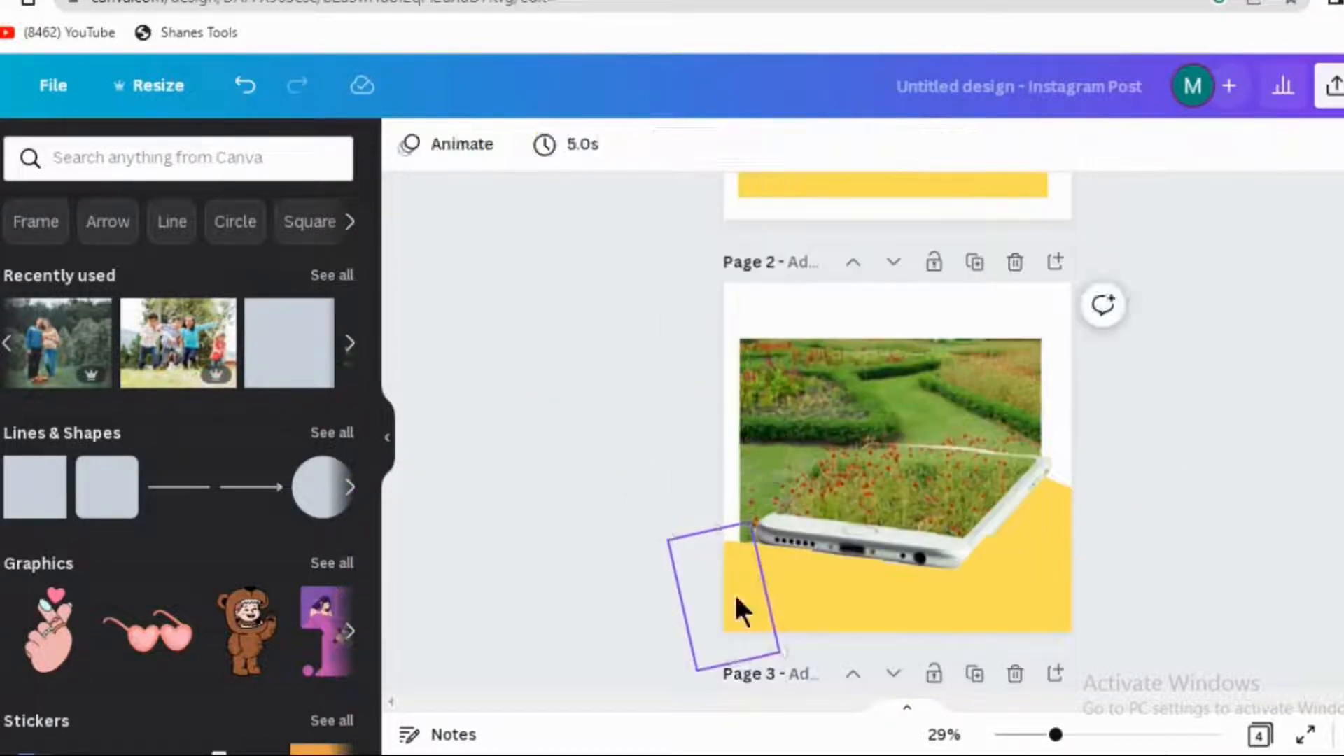
Step: Duplicate the lower-left yellow shape and place the copy over the area above the phone's upper-right corner
{"action": "left_click", "coordinate": [735, 607]}
{"action": "left_click", "coordinate": [682, 459]}
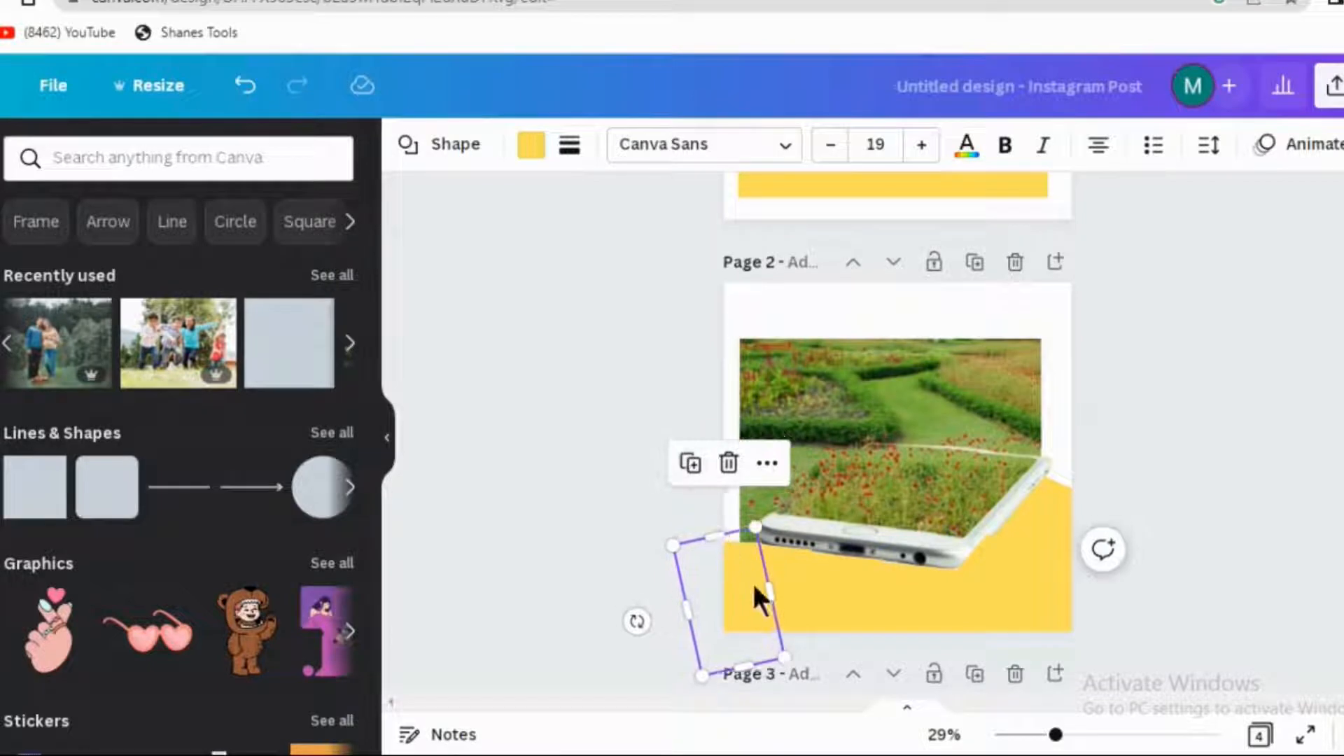
{"action": "left_click_drag", "start_coordinate": [758, 593], "coordinate": [1073, 387]}
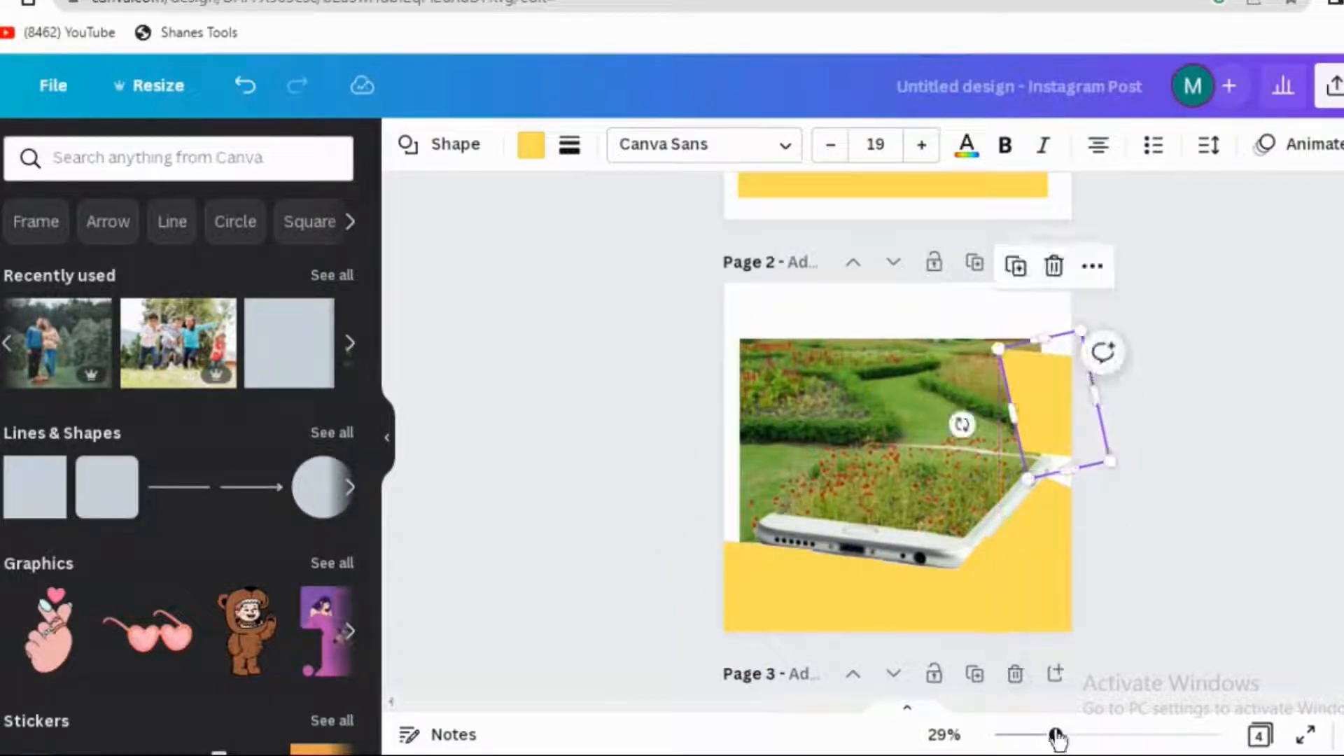
{"action": "left_click_drag", "start_coordinate": [1057, 736], "coordinate": [1098, 737]}
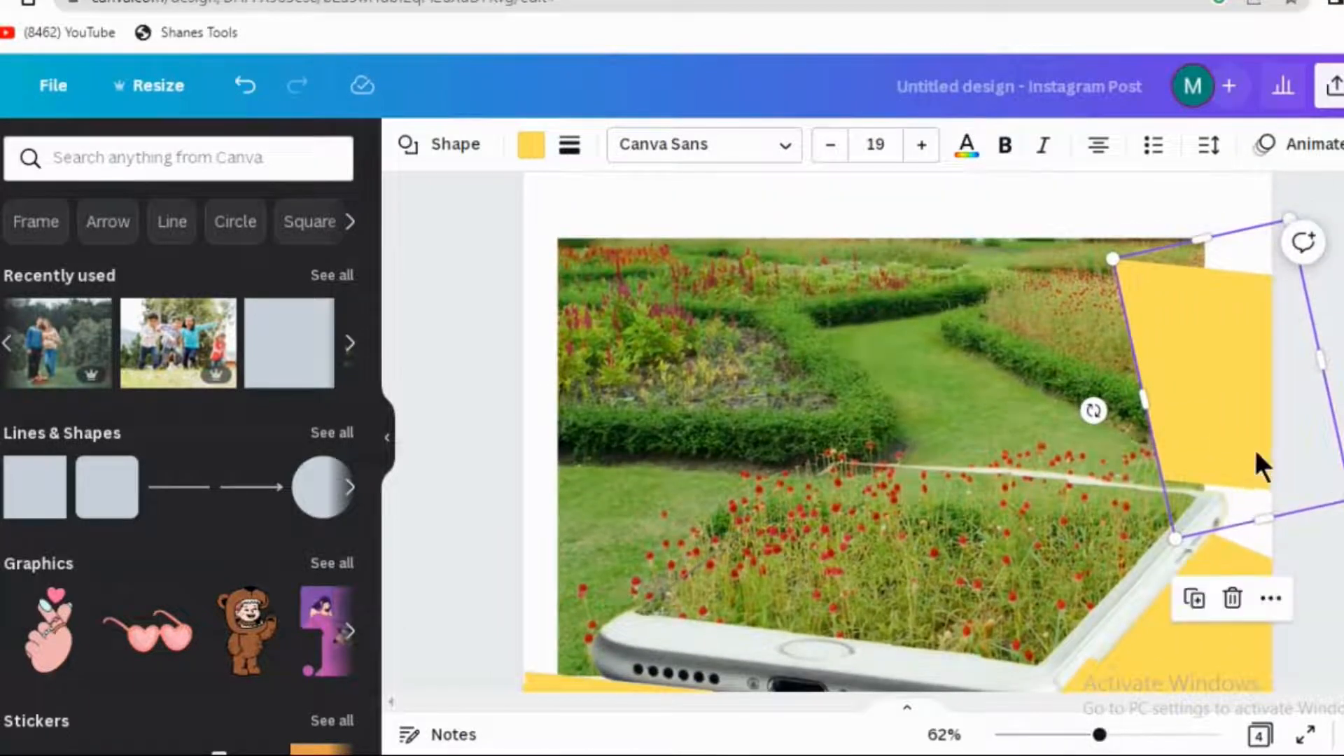
Step: Line up further copies of the yellow shape along the phone's top edge, covering the garden up to its upper-left corner
{"action": "left_click_drag", "start_coordinate": [1256, 453], "coordinate": [1034, 414]}
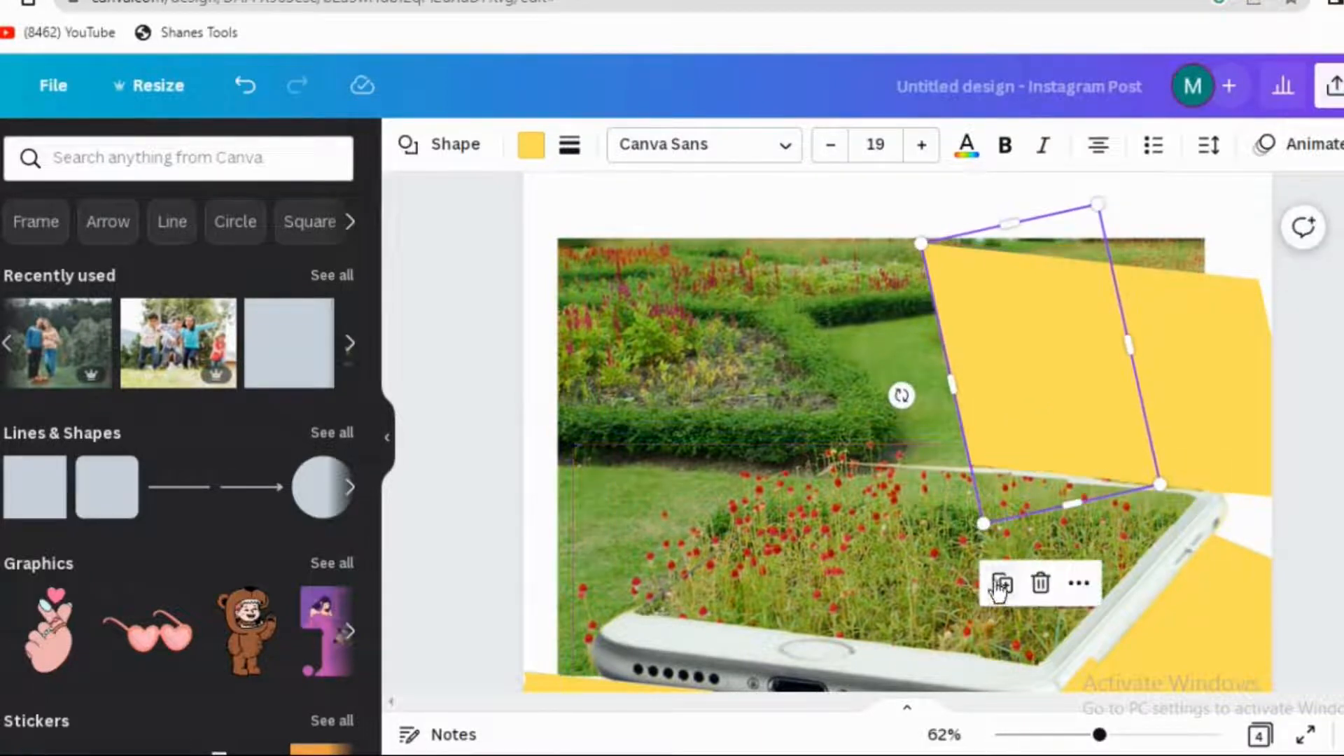
{"action": "left_click", "coordinate": [1001, 582]}
{"action": "left_click_drag", "start_coordinate": [753, 378], "coordinate": [728, 388]}
{"action": "left_click", "coordinate": [728, 389]}
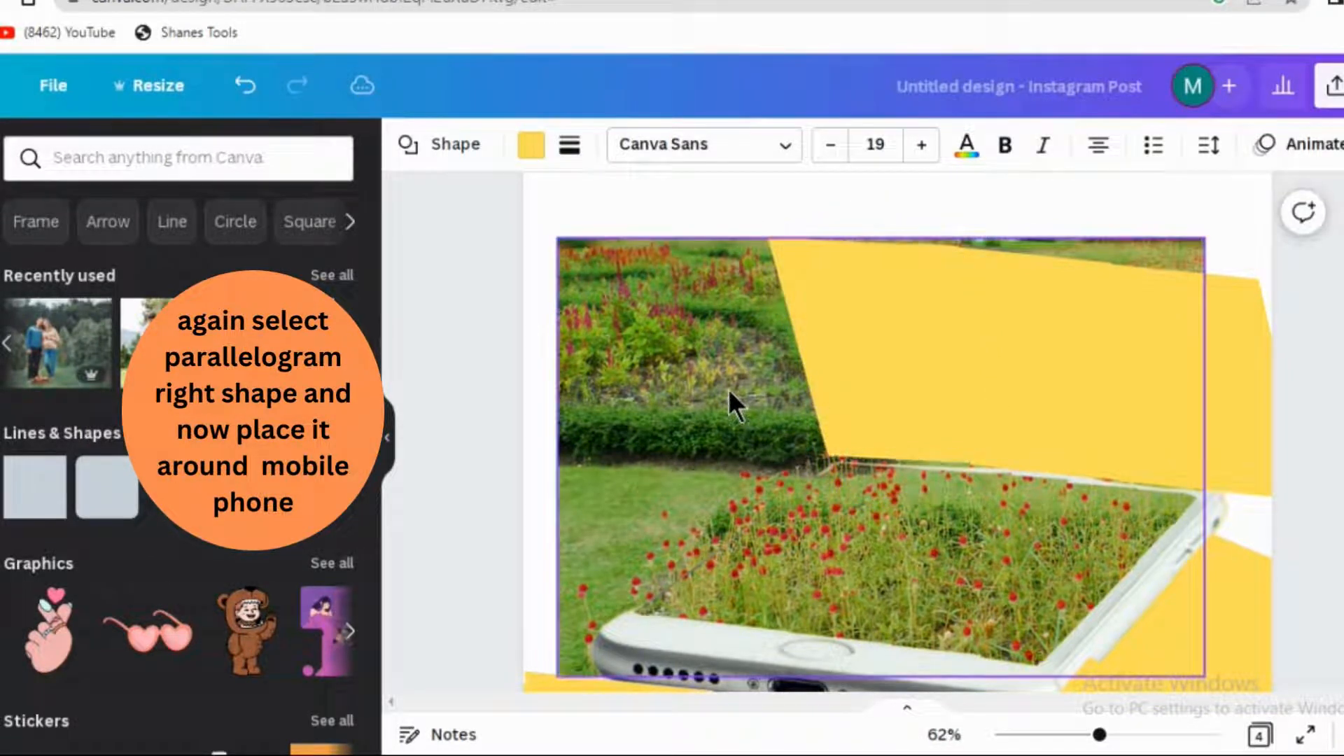
Step: Place another copy of the yellow shape beside the phone's upper-left corner, rotated and nudged to follow the phone's left edge
{"action": "left_click", "coordinate": [728, 388]}
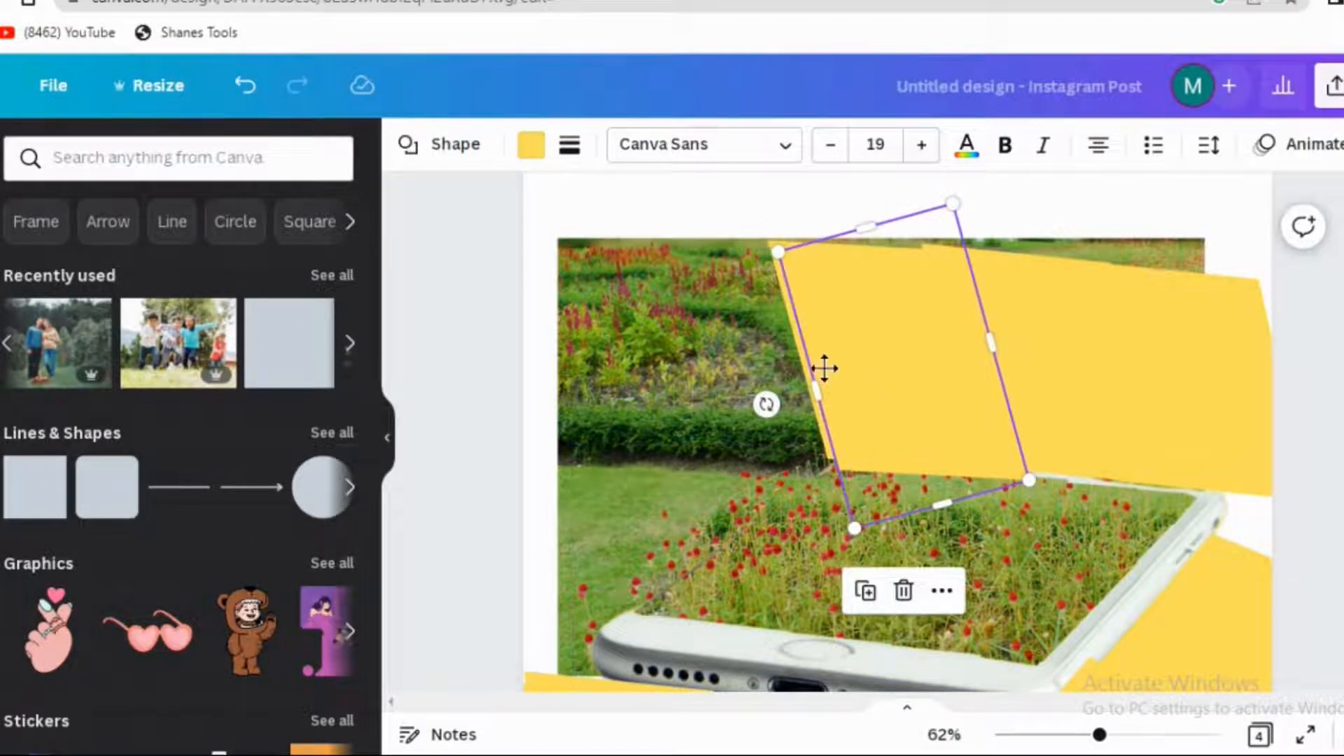
{"action": "left_click_drag", "start_coordinate": [822, 366], "coordinate": [716, 363]}
{"action": "left_click_drag", "start_coordinate": [784, 240], "coordinate": [774, 423]}
{"action": "key", "text": "Right"}
{"action": "key", "text": "Right"}
{"action": "key", "text": "Right"}
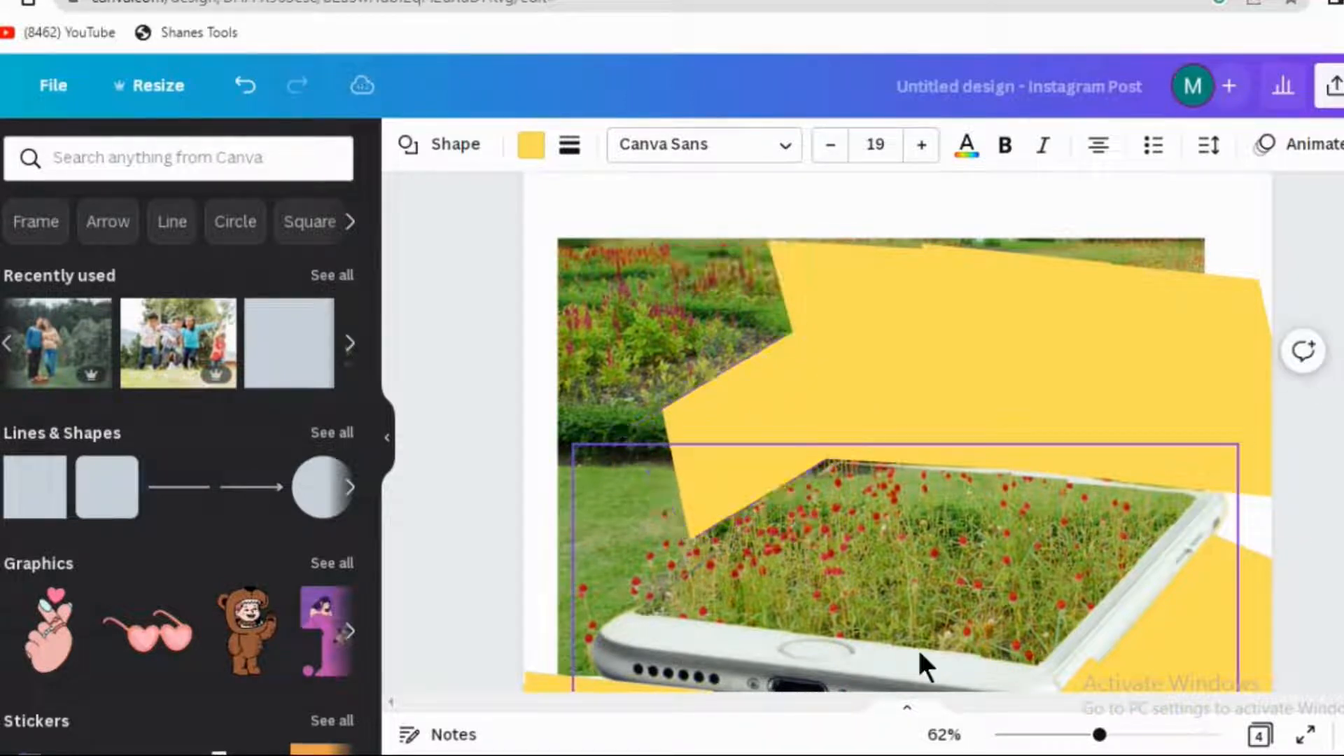
Step: Nudge the yellow shape against the phone's left edge and continue the mask with a copy down to the lower-left corner
{"action": "key", "text": "Right"}
{"action": "key", "text": "Right"}
{"action": "key", "text": "Right"}
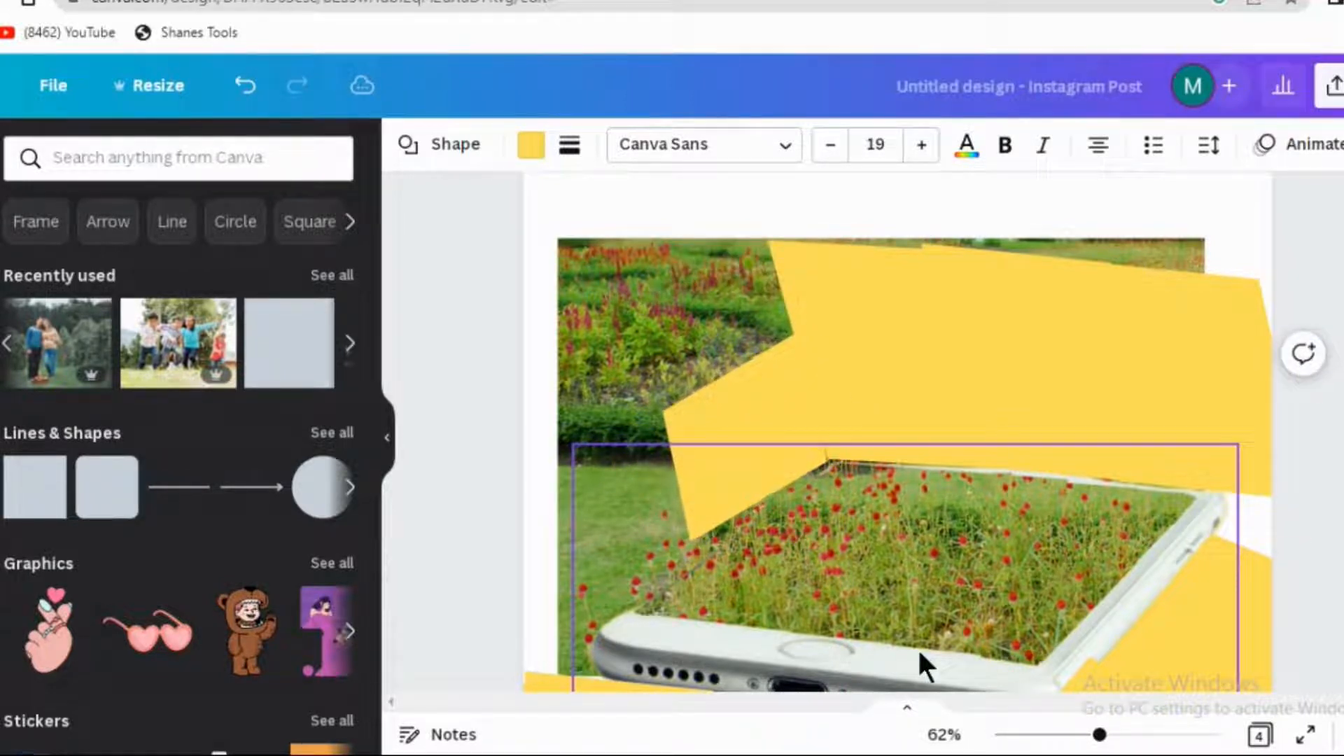
{"action": "left_click_drag", "start_coordinate": [720, 428], "coordinate": [600, 489]}
Step: Duplicate the yellow shape beside the phone's upper-left corner, then enlarge and stretch the copy over the garden in the page's upper-left area
{"action": "left_click", "coordinate": [732, 343]}
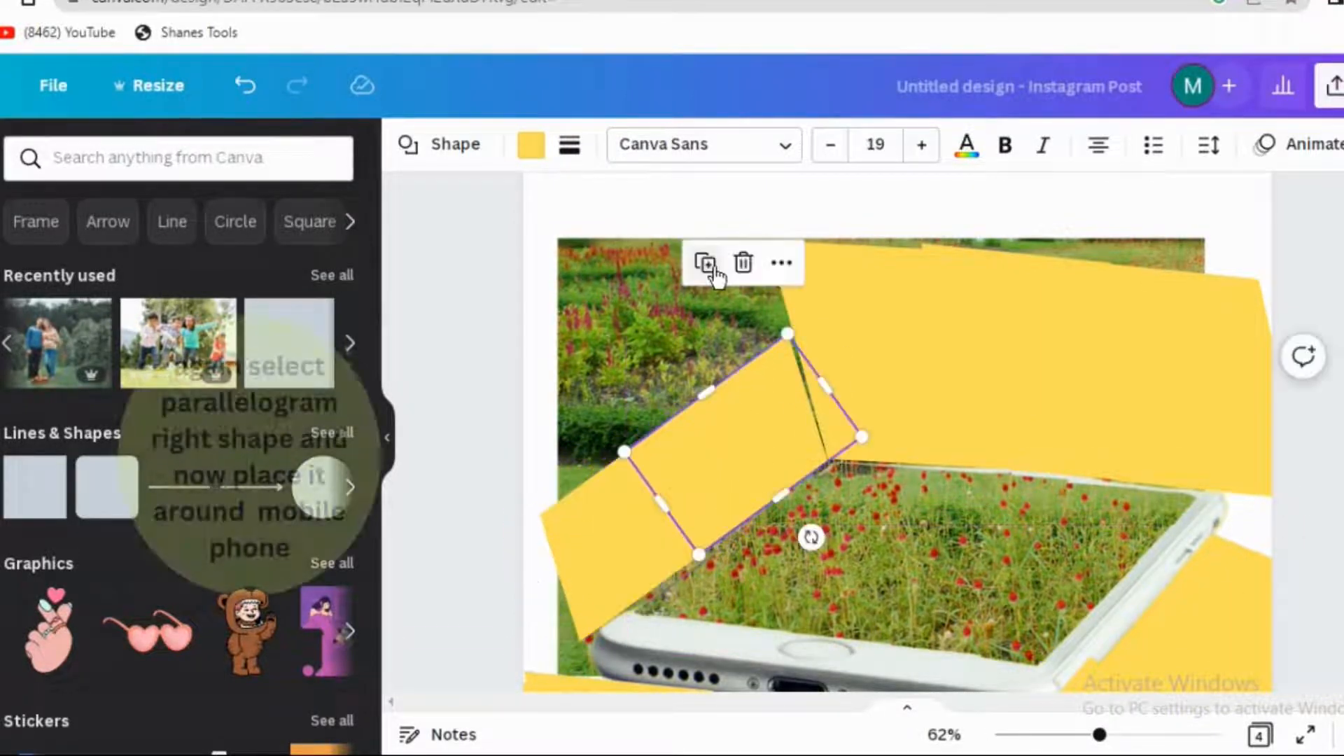
{"action": "left_click_drag", "start_coordinate": [732, 338], "coordinate": [663, 213]}
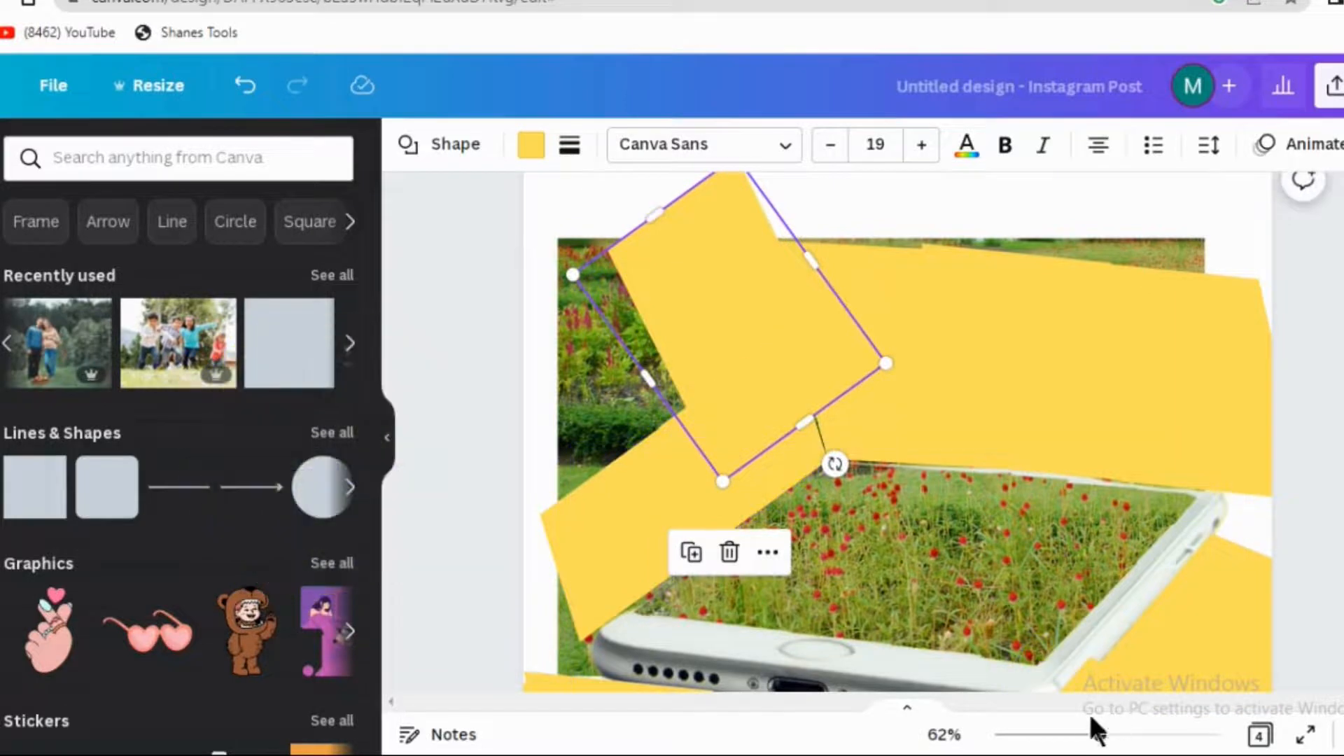
{"action": "left_click_drag", "start_coordinate": [1099, 735], "coordinate": [1069, 735]}
{"action": "left_click_drag", "start_coordinate": [722, 266], "coordinate": [689, 235]}
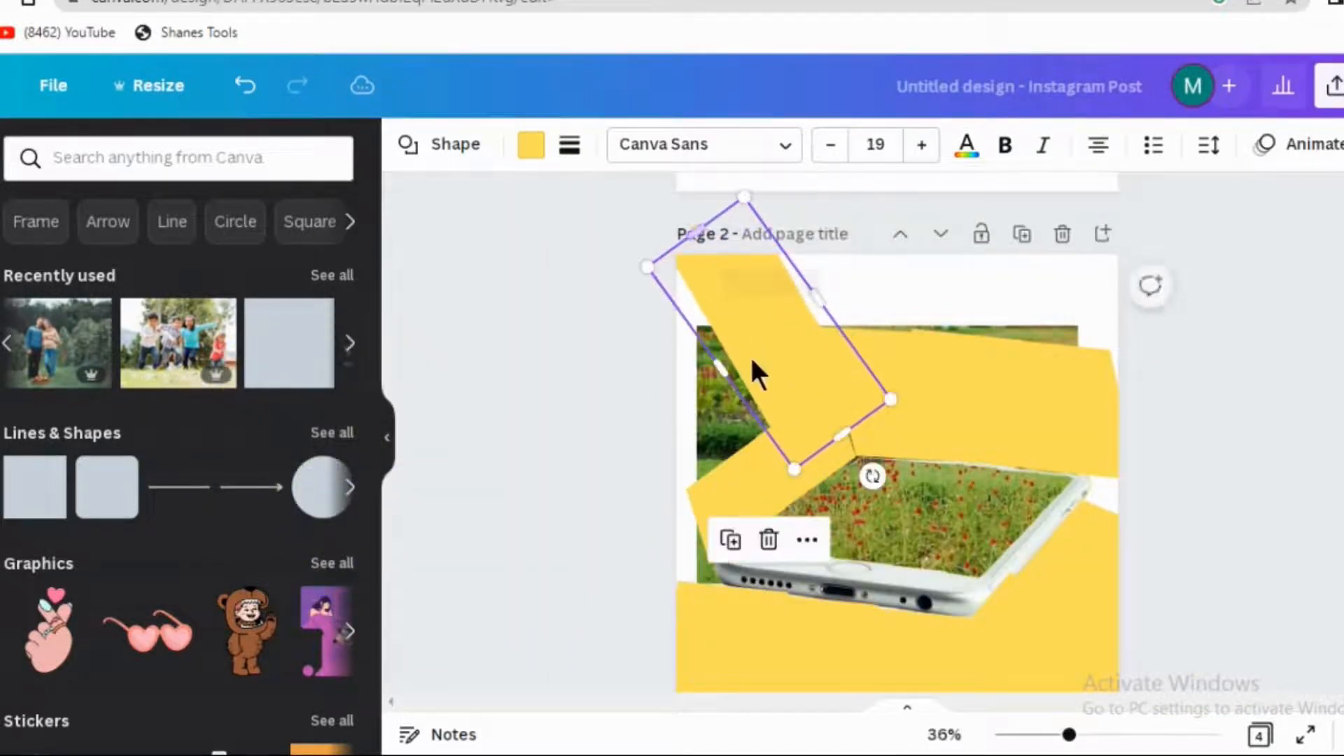
{"action": "left_click_drag", "start_coordinate": [721, 366], "coordinate": [616, 443]}
{"action": "left_click_drag", "start_coordinate": [832, 308], "coordinate": [861, 291]}
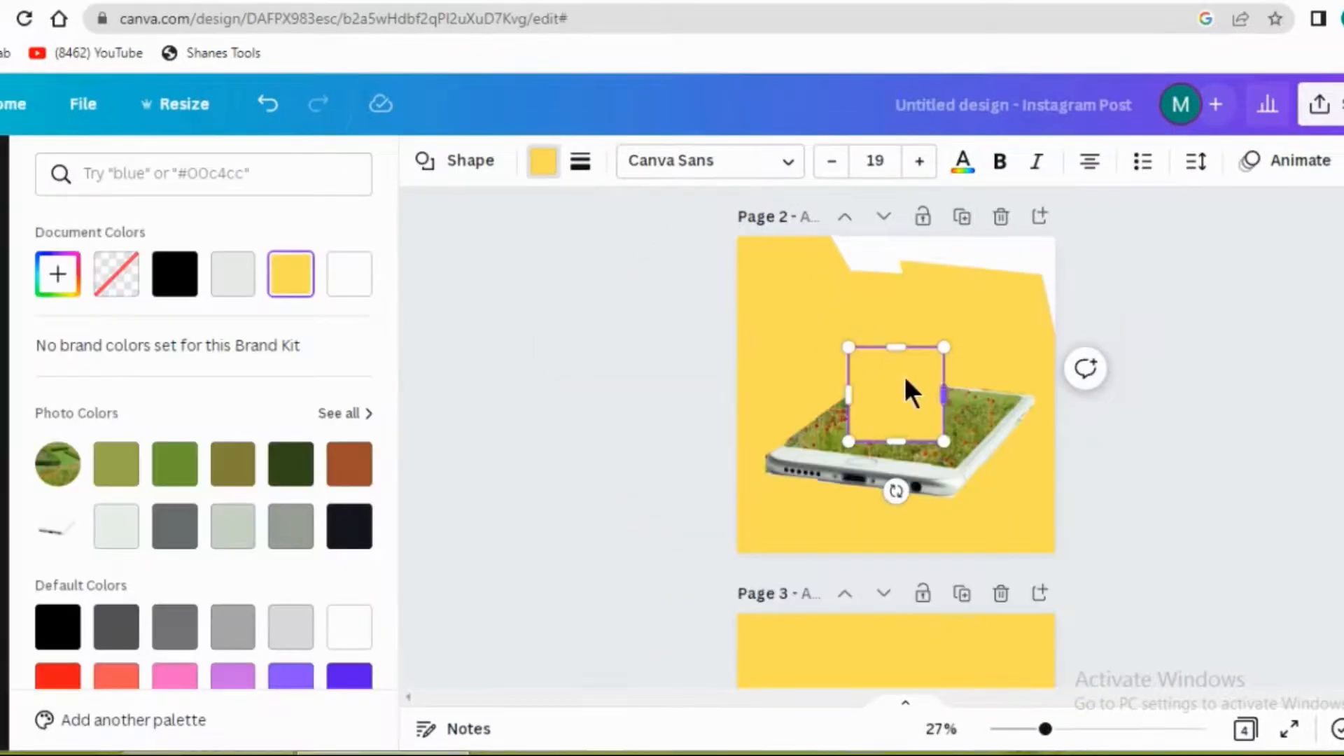
Step: Move the yellow square to the page's upper-right corner and stretch it to cover the remaining white area
{"action": "left_click_drag", "start_coordinate": [909, 389], "coordinate": [1106, 294]}
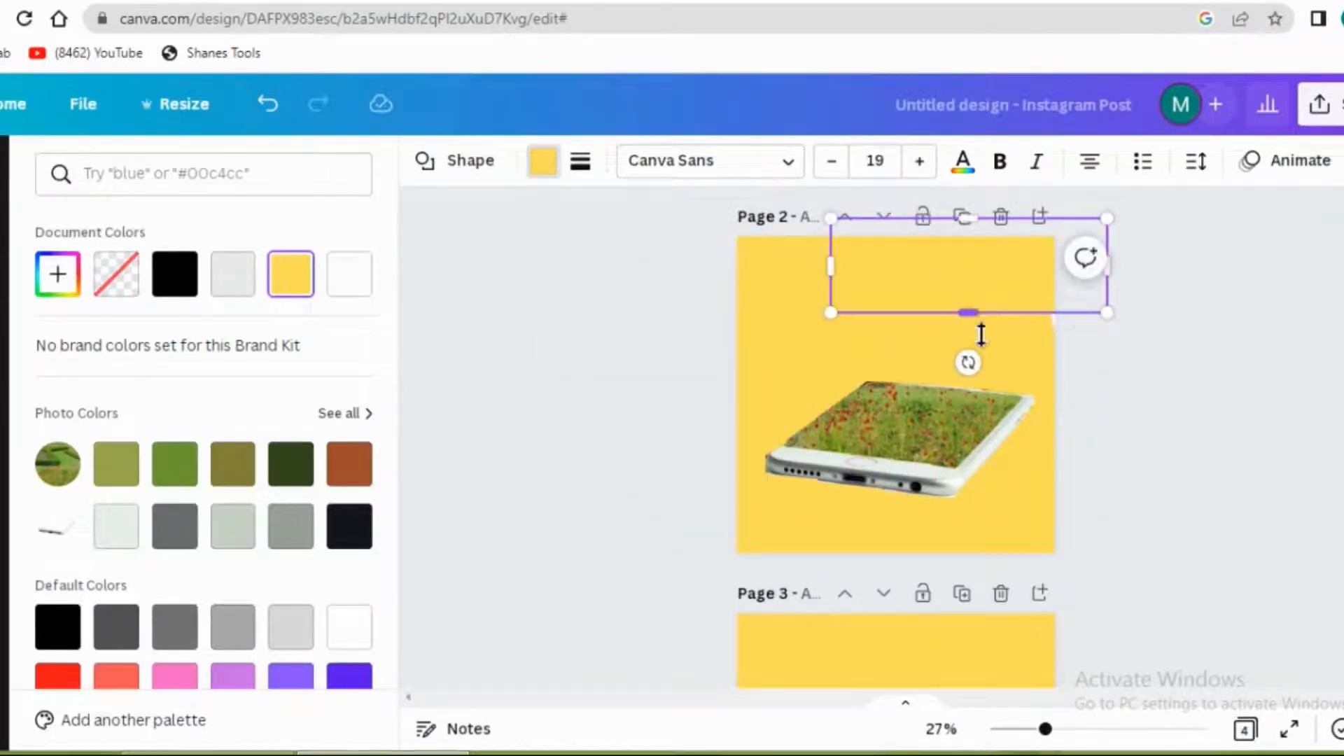
{"action": "left_click_drag", "start_coordinate": [980, 313], "coordinate": [981, 340]}
{"action": "left_click", "coordinate": [1223, 405]}
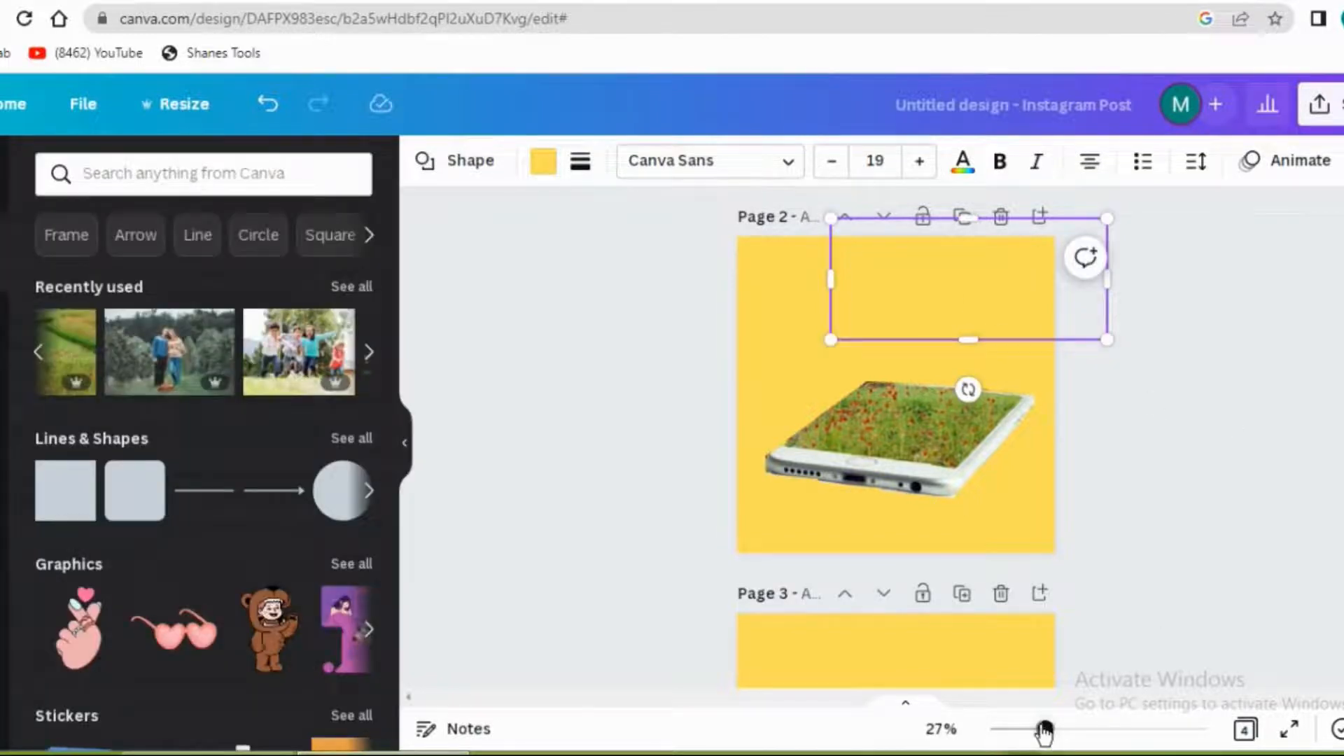
{"action": "left_click_drag", "start_coordinate": [1045, 730], "coordinate": [1056, 729]}
Step: Download the masked phone page as a PNG file
{"action": "left_click", "coordinate": [1320, 103]}
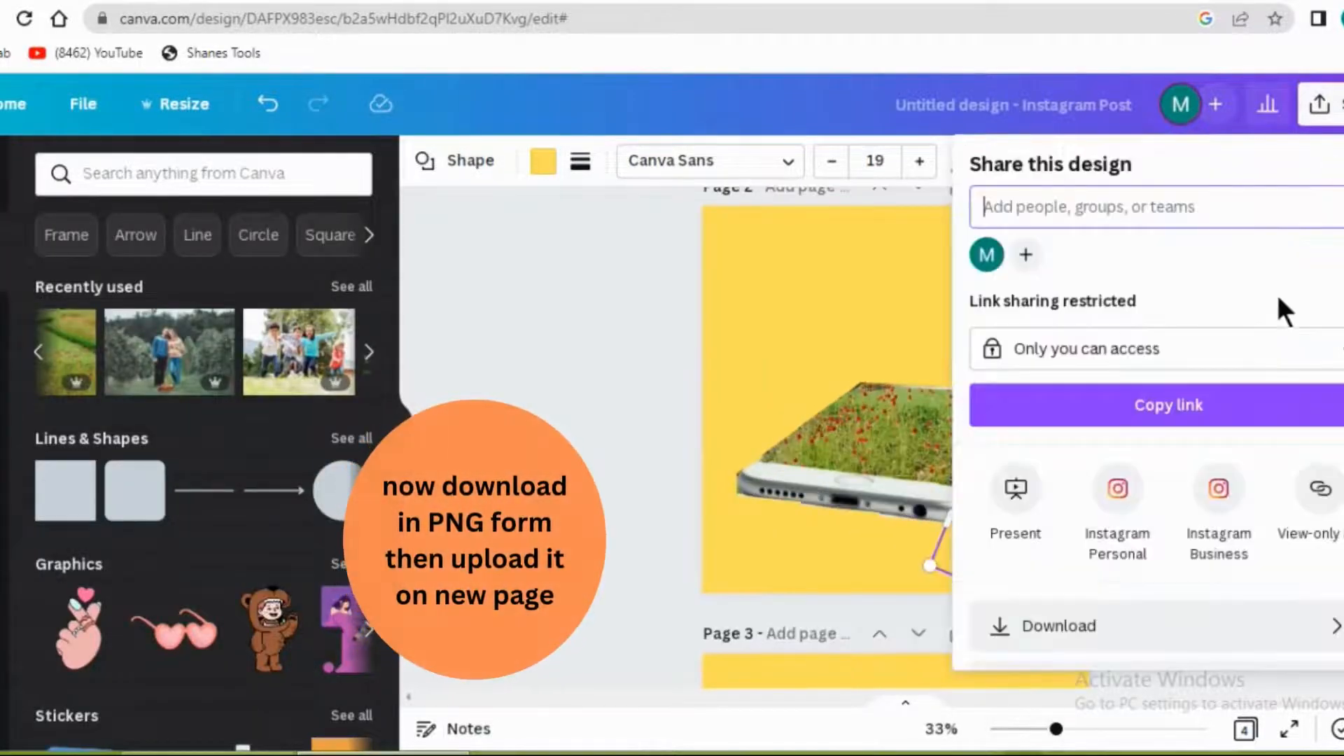
{"action": "left_click", "coordinate": [1190, 627]}
{"action": "scroll", "coordinate": [1236, 403], "scroll_direction": "down", "scroll_amount": 1}
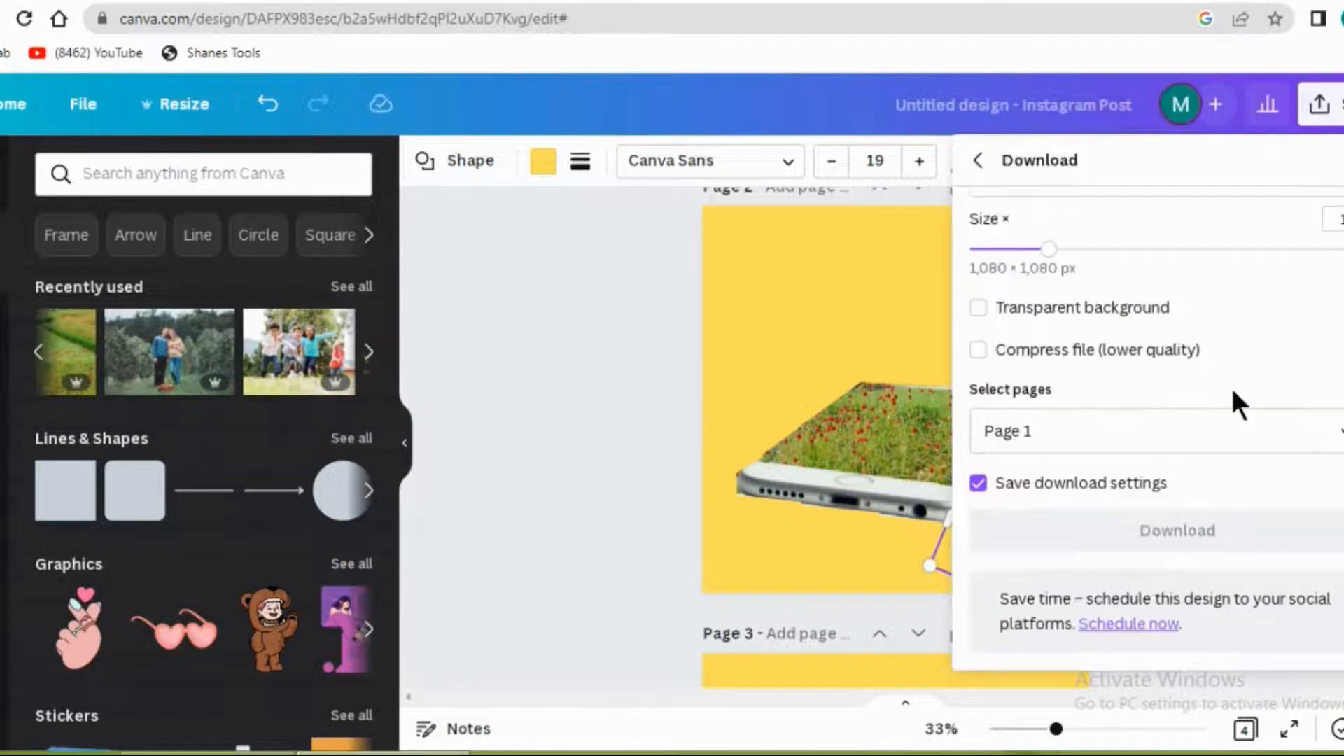
{"action": "left_click", "coordinate": [1120, 534]}
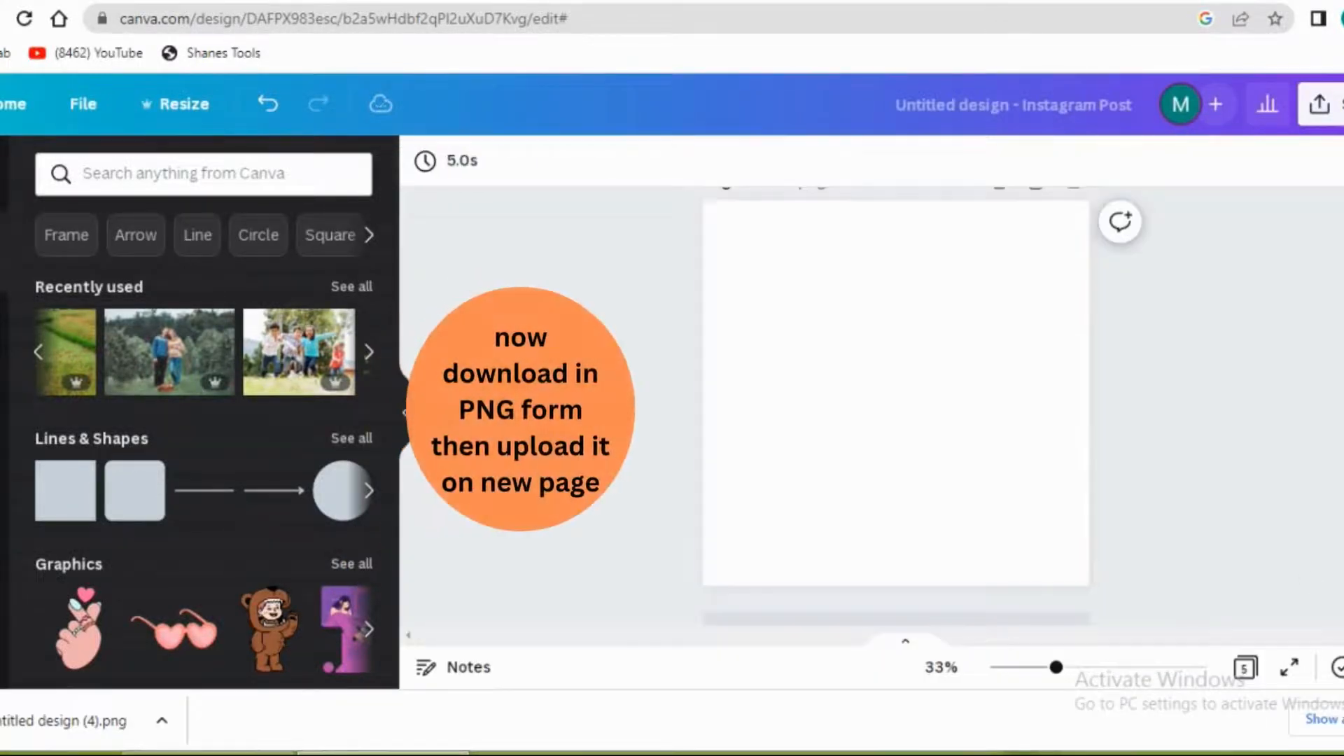
Step: Upload the downloaded PNG, place it on the new blank page, and enlarge it to fill most of the page
{"action": "left_click_drag", "start_coordinate": [105, 695], "coordinate": [208, 380]}
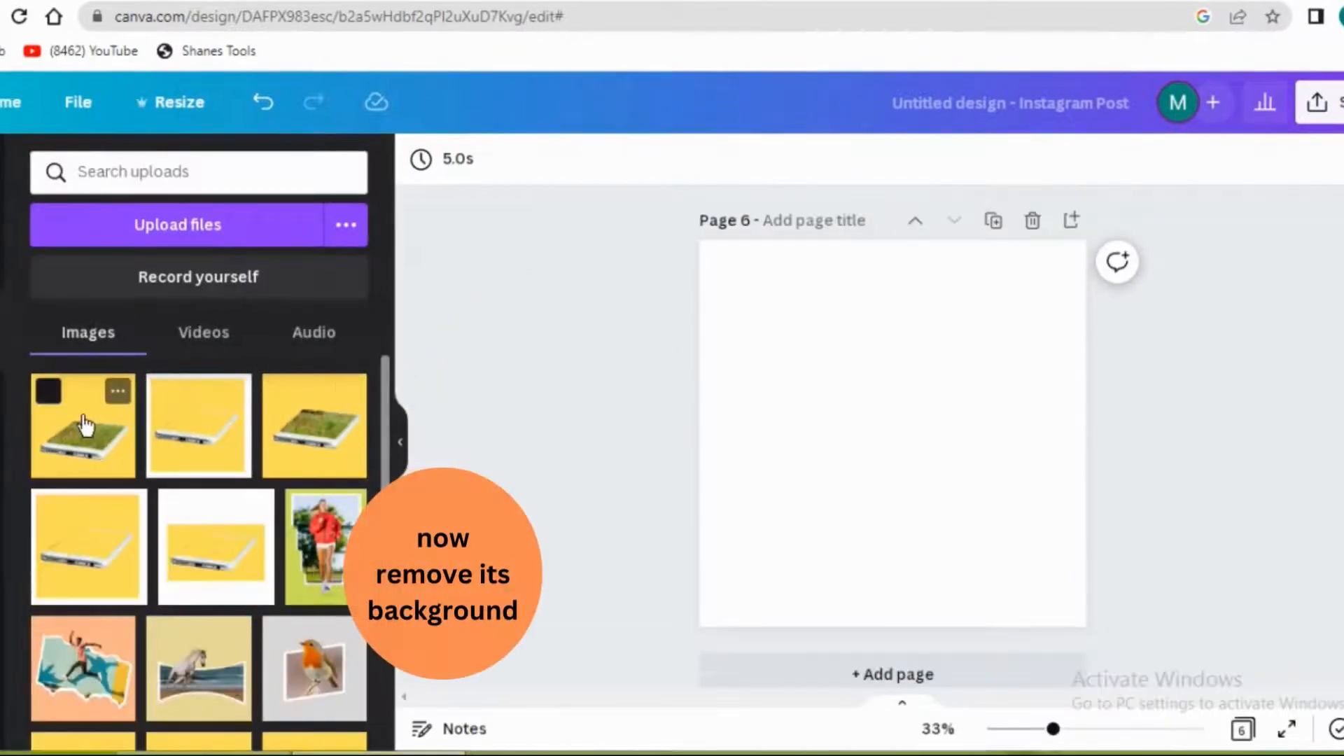
{"action": "left_click", "coordinate": [85, 424]}
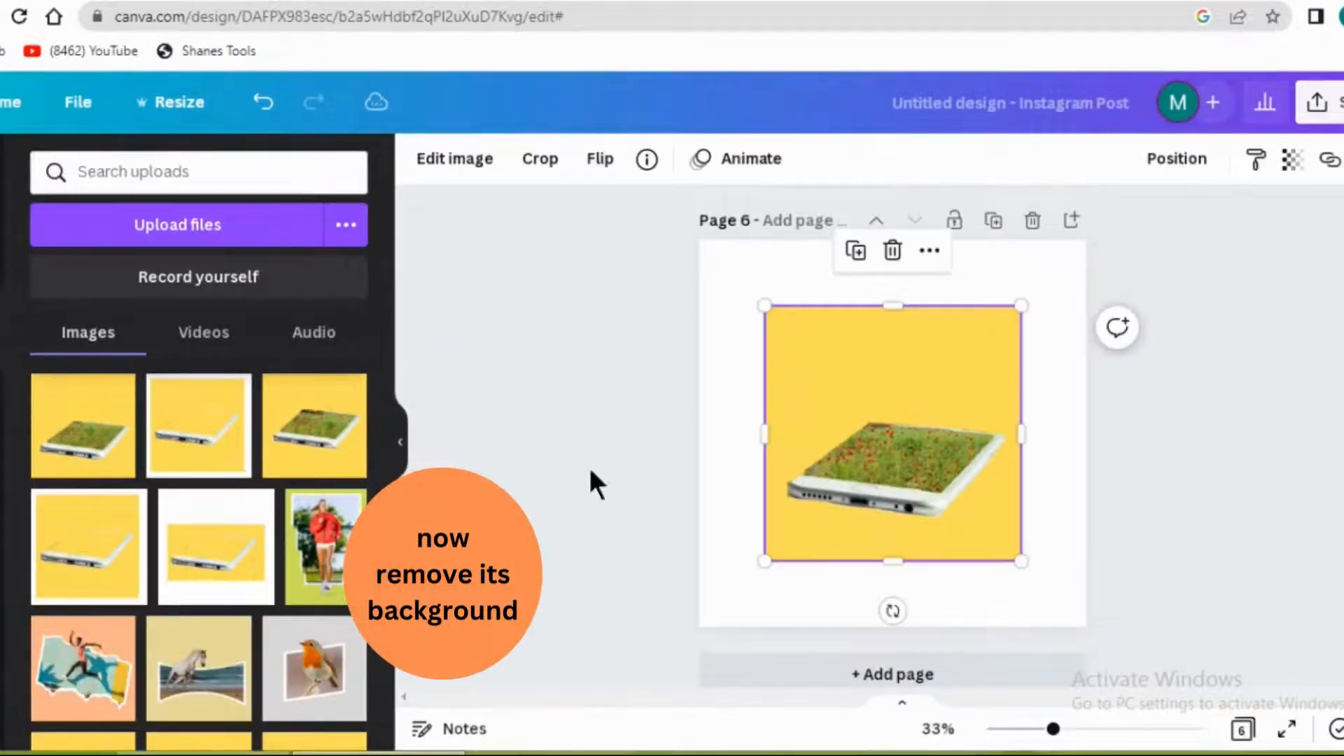
{"action": "left_click_drag", "start_coordinate": [1022, 308], "coordinate": [1043, 283]}
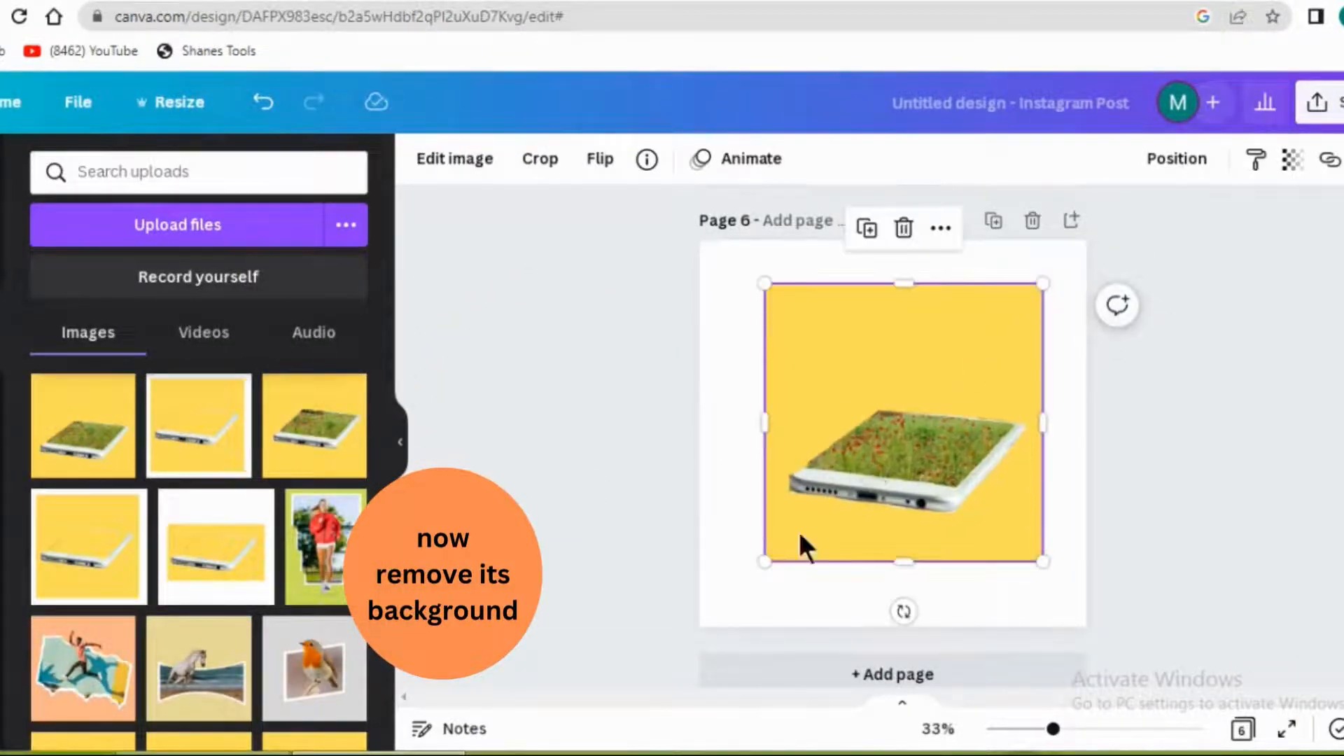
{"action": "left_click_drag", "start_coordinate": [766, 562], "coordinate": [743, 582]}
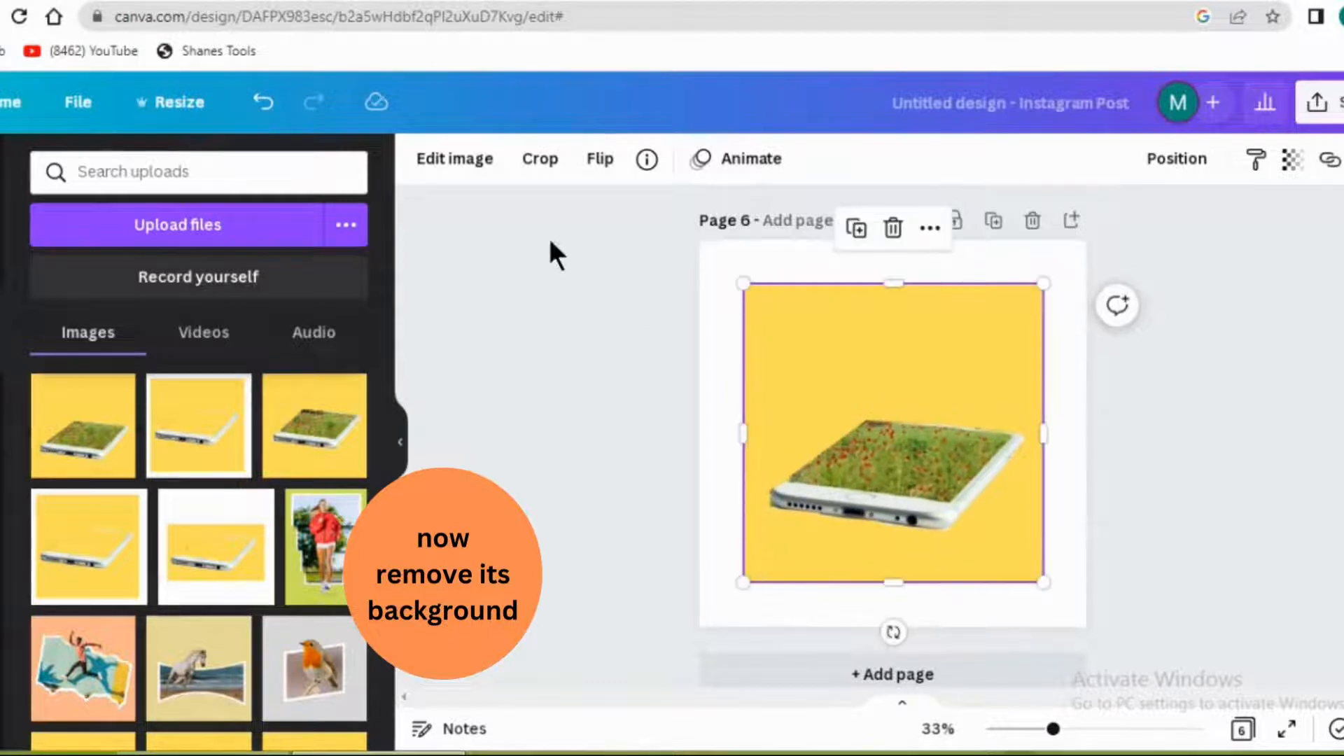
Step: Remove the yellow background from the phone image with the Background Remover
{"action": "left_click", "coordinate": [474, 161]}
{"action": "left_click", "coordinate": [85, 333]}
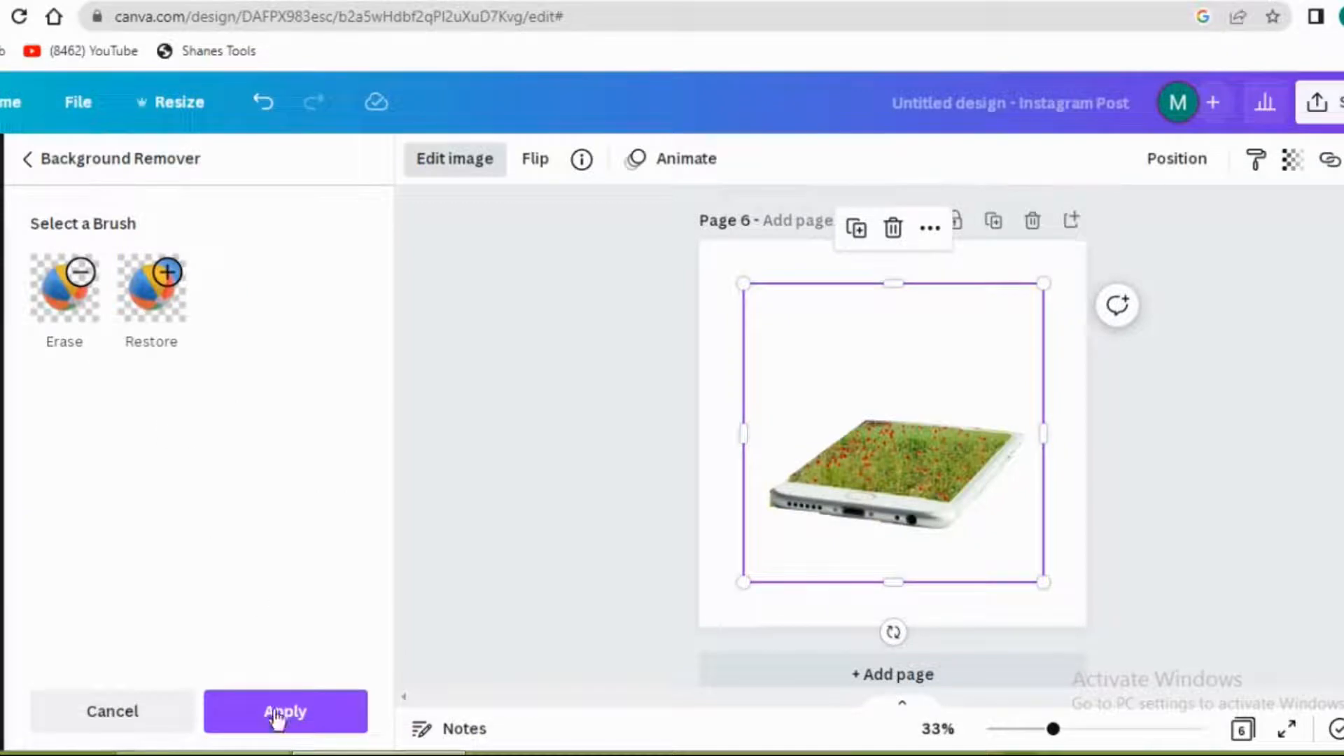
{"action": "left_click", "coordinate": [277, 714]}
Step: Crop the empty space above and below the phone and enlarge the image to nearly the page's full width
{"action": "left_click_drag", "start_coordinate": [893, 283], "coordinate": [901, 411]}
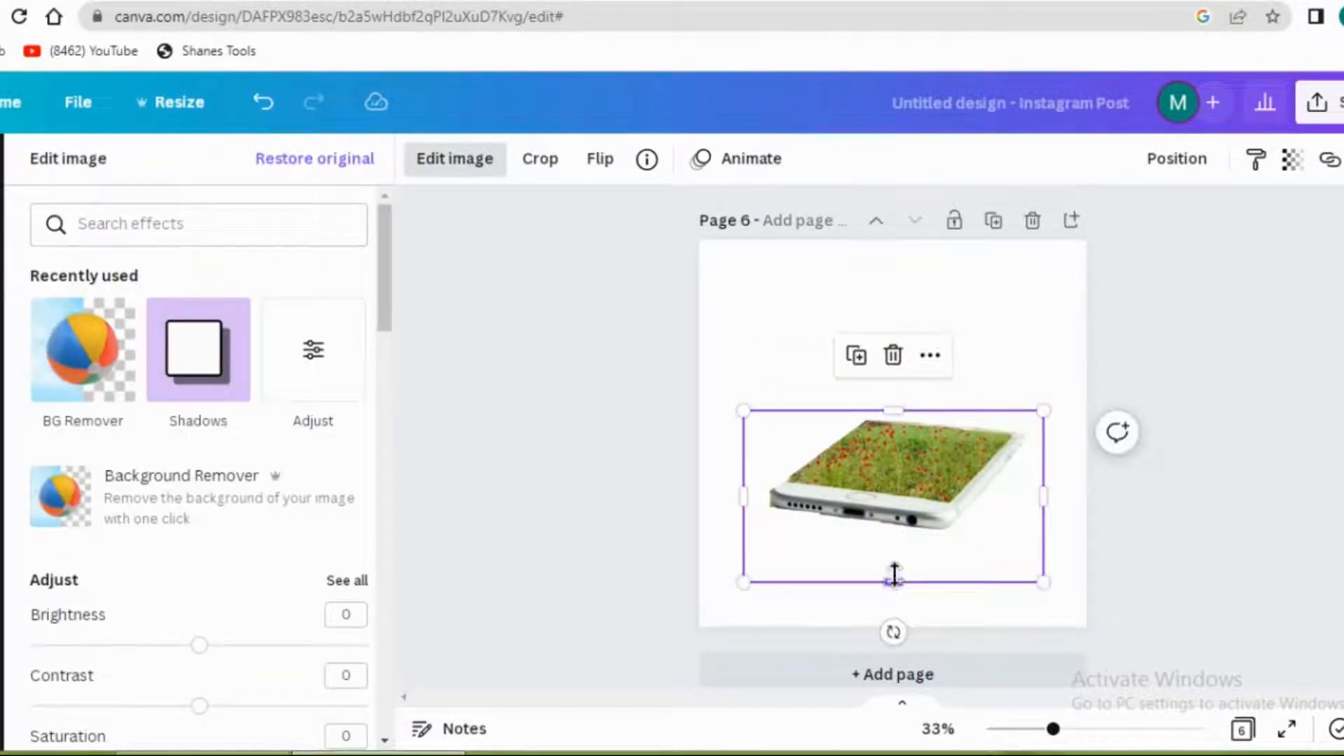
{"action": "left_click_drag", "start_coordinate": [894, 577], "coordinate": [894, 549]}
{"action": "left_click_drag", "start_coordinate": [1043, 411], "coordinate": [1073, 324]}
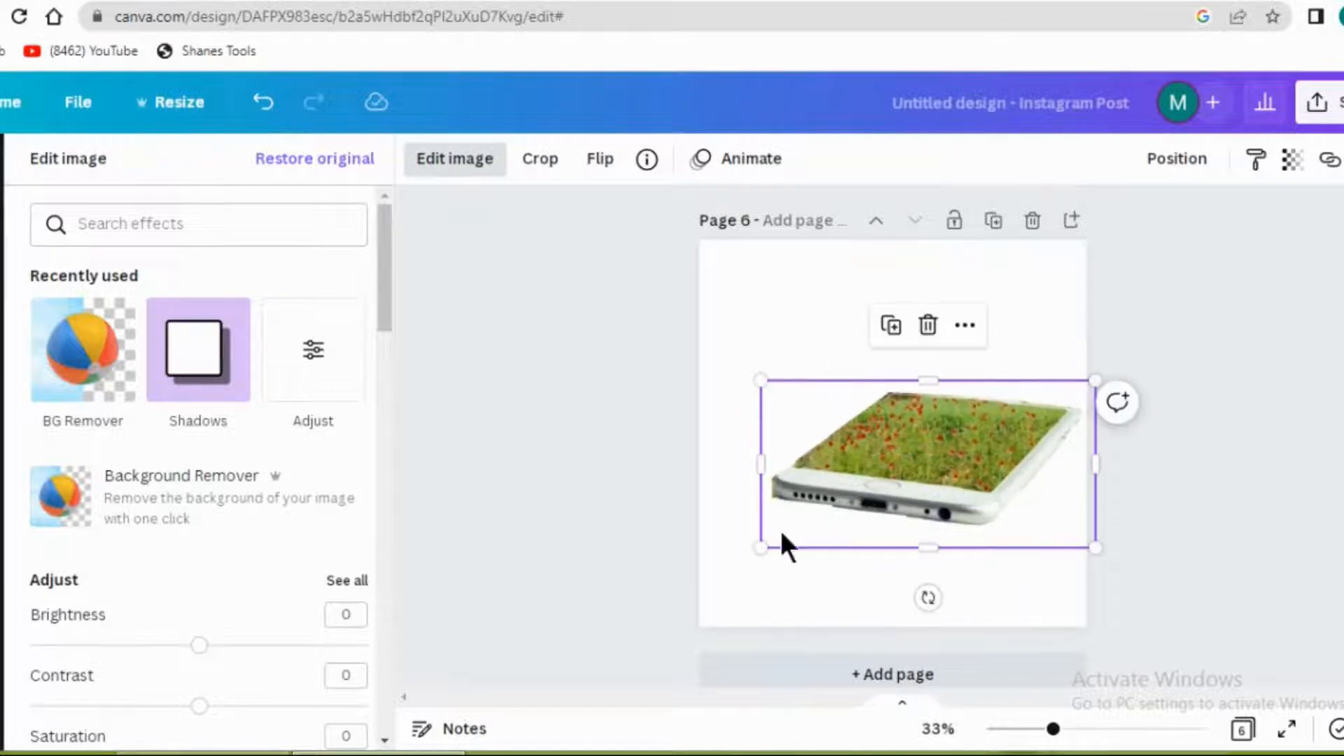
{"action": "left_click_drag", "start_coordinate": [764, 546], "coordinate": [727, 595]}
Step: Apply a Drop shadow to the phone with offset 0, angle 1 and transparency 32
{"action": "left_click", "coordinate": [126, 371]}
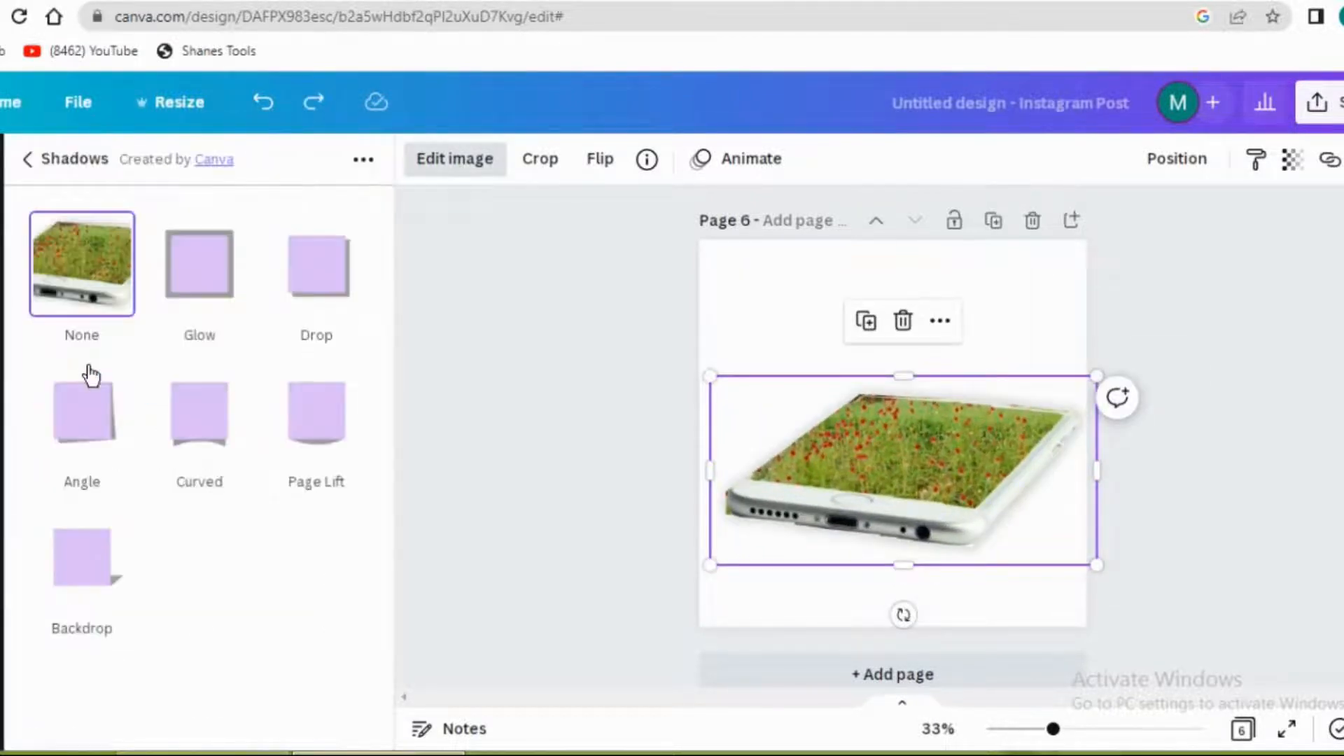
{"action": "left_click", "coordinate": [309, 287]}
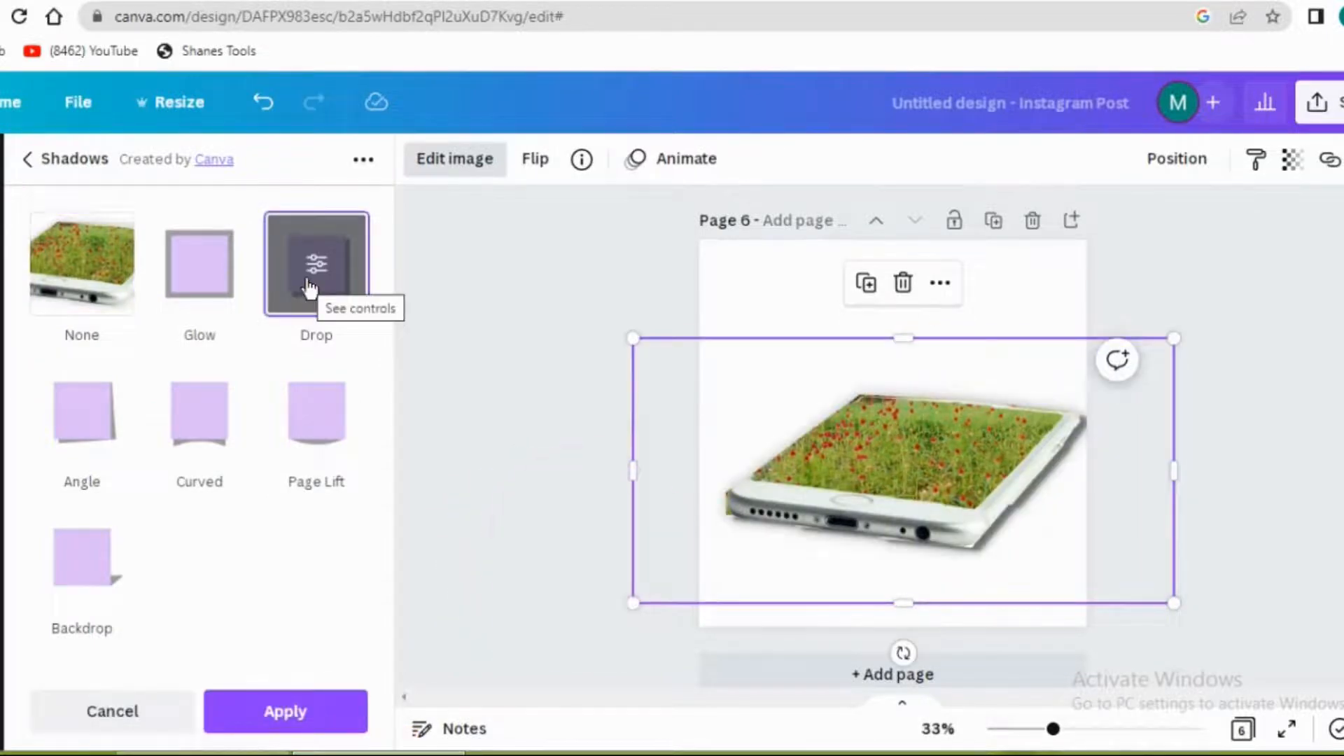
{"action": "left_click", "coordinate": [310, 293]}
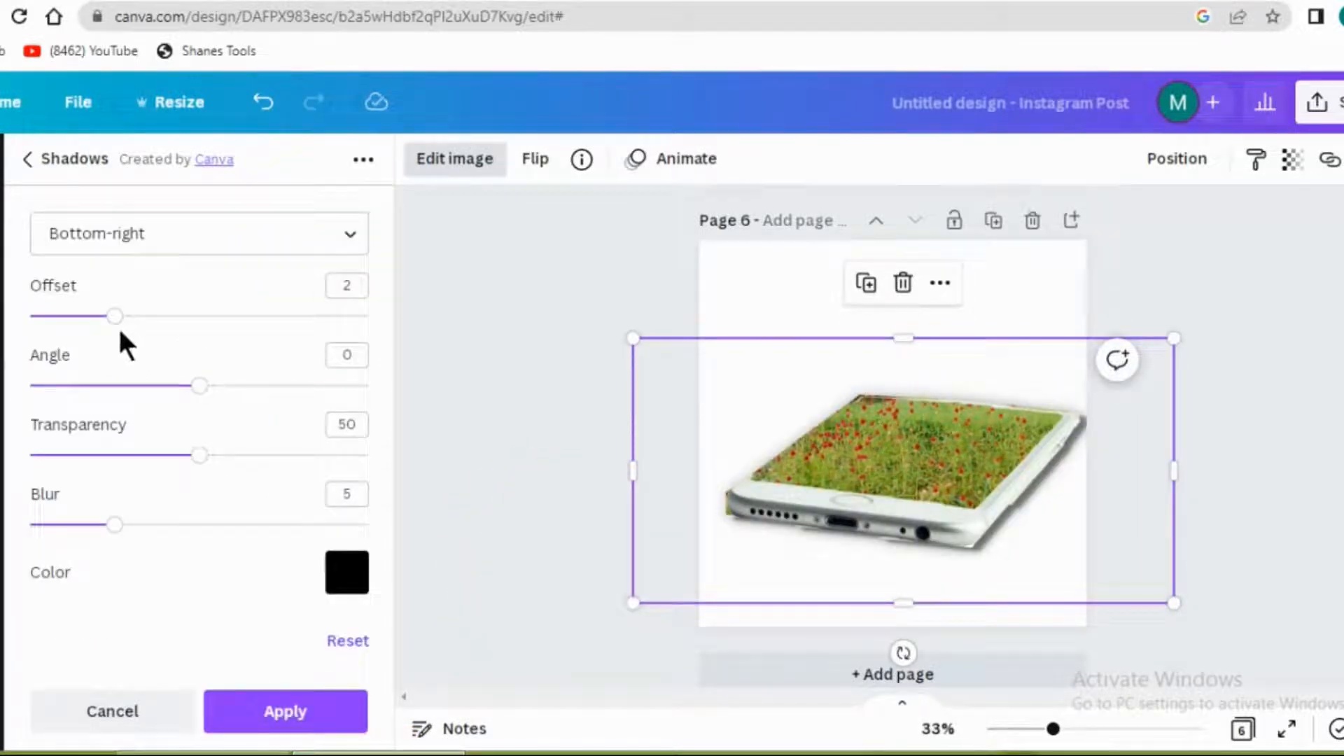
{"action": "left_click_drag", "start_coordinate": [114, 316], "coordinate": [29, 316]}
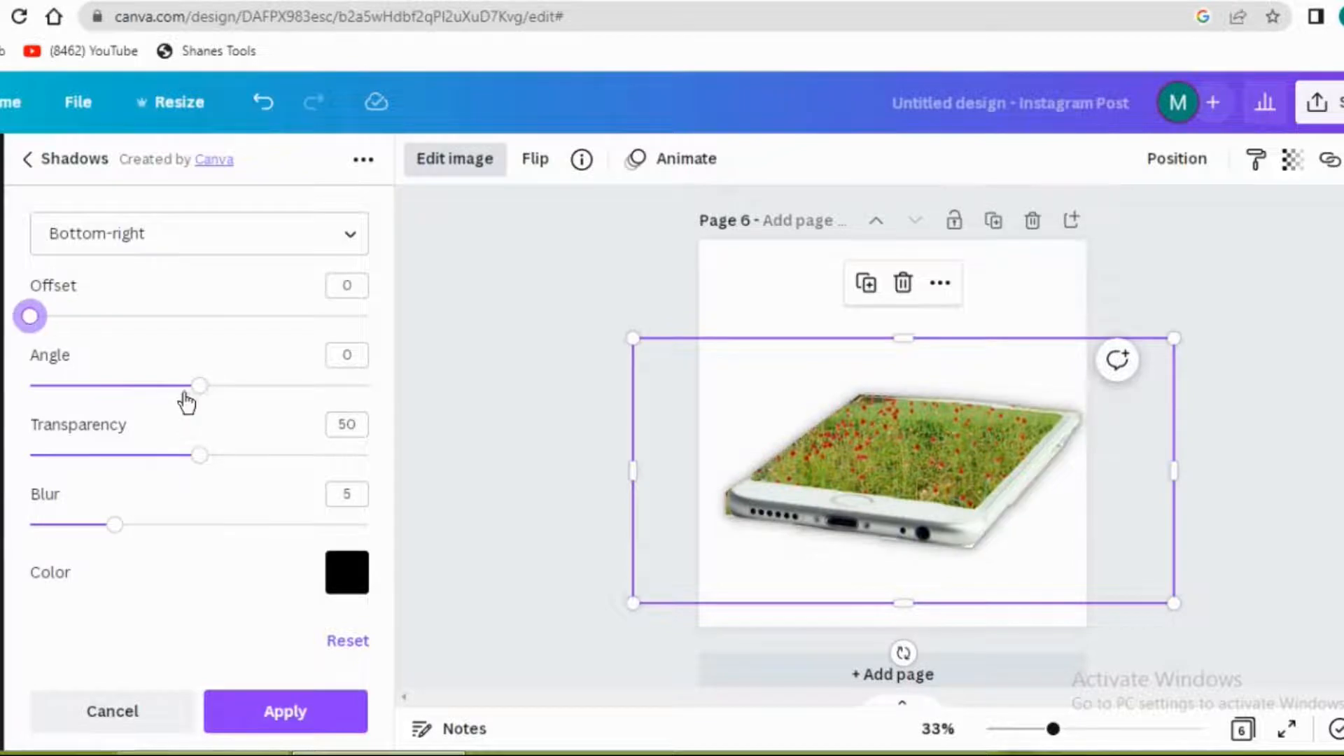
{"action": "left_click_drag", "start_coordinate": [169, 392], "coordinate": [235, 422]}
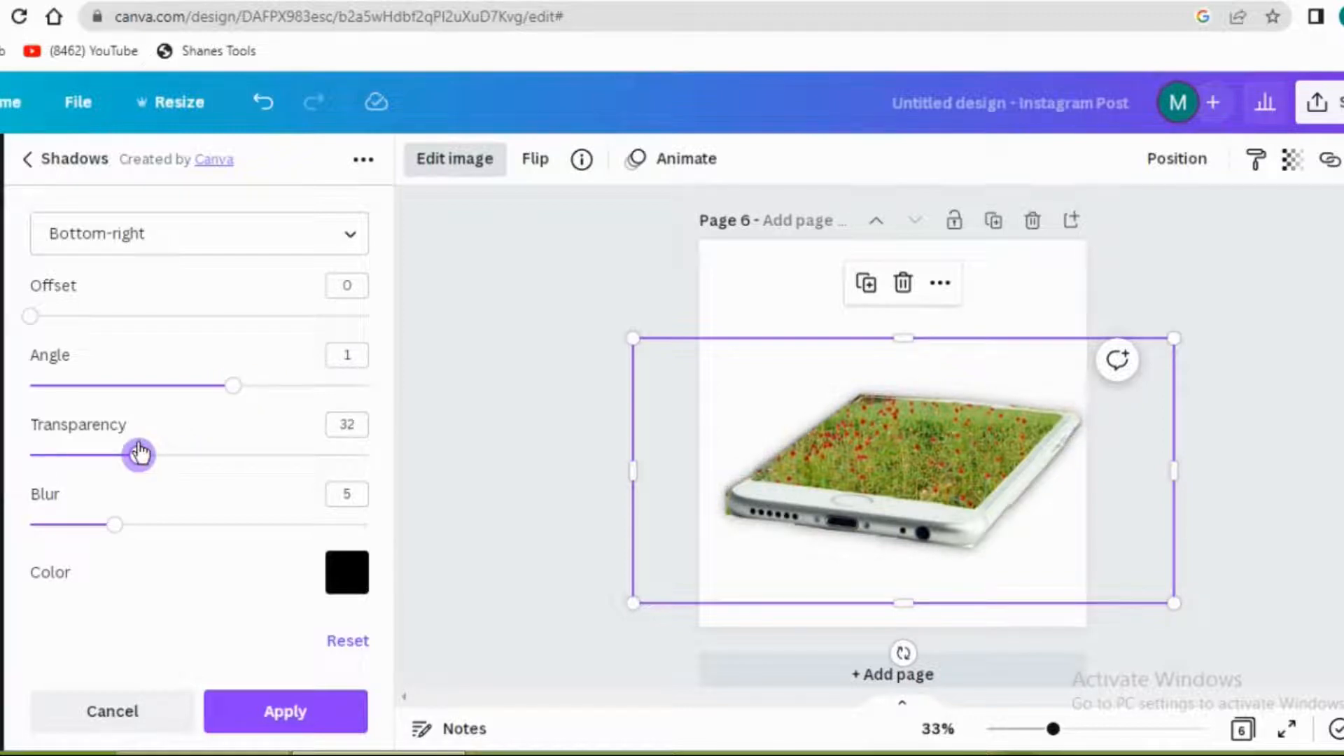
{"action": "left_click", "coordinate": [255, 707]}
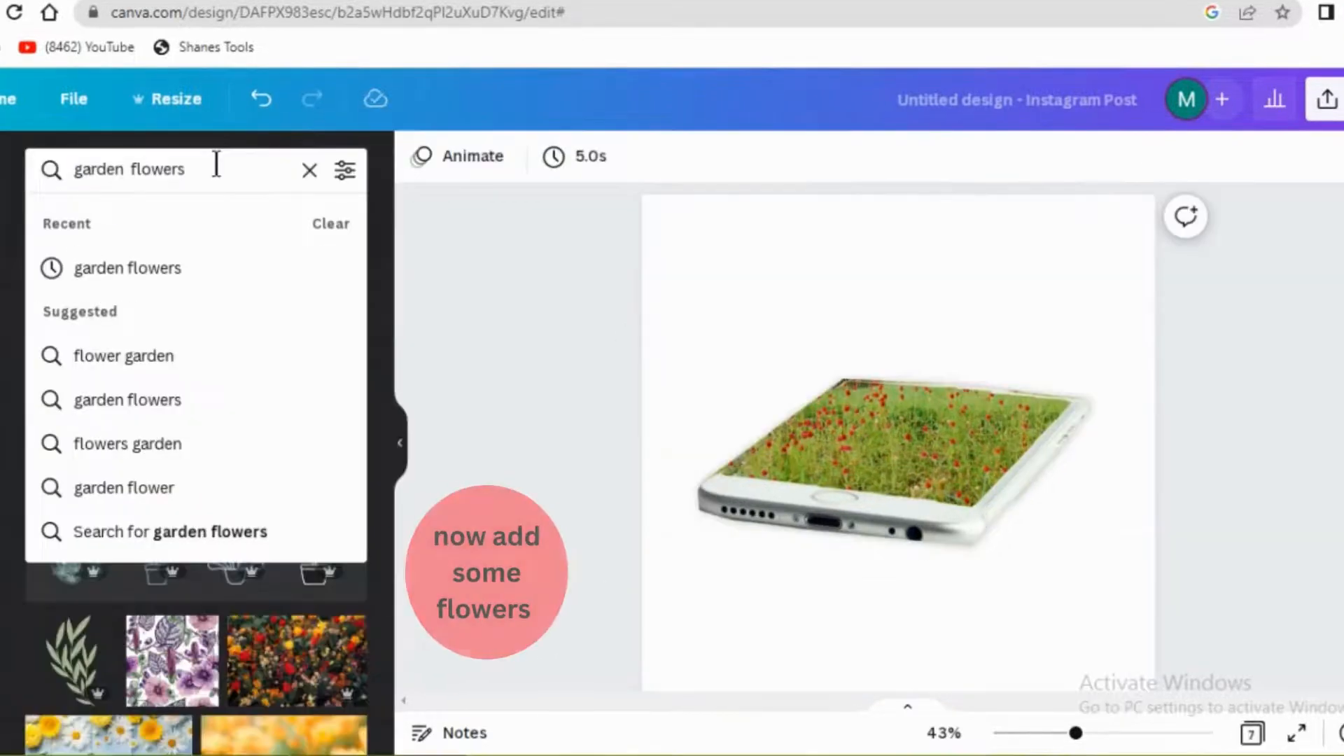
Step: Search for garden flowers, find graphics similar to the spring garden flowerbed set, and add the red poppy and white daisy cluster
{"action": "left_click", "coordinate": [189, 266]}
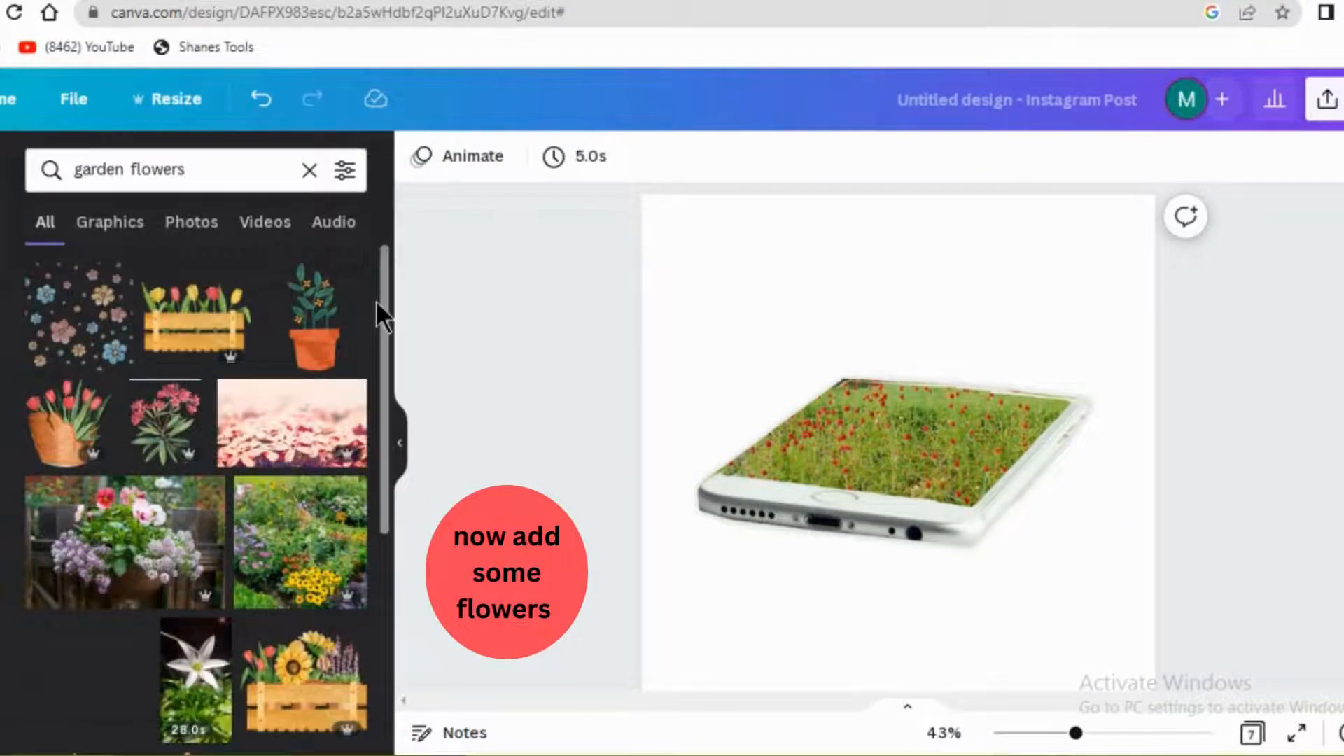
{"action": "scroll", "coordinate": [380, 388], "scroll_direction": "down", "scroll_amount": 10}
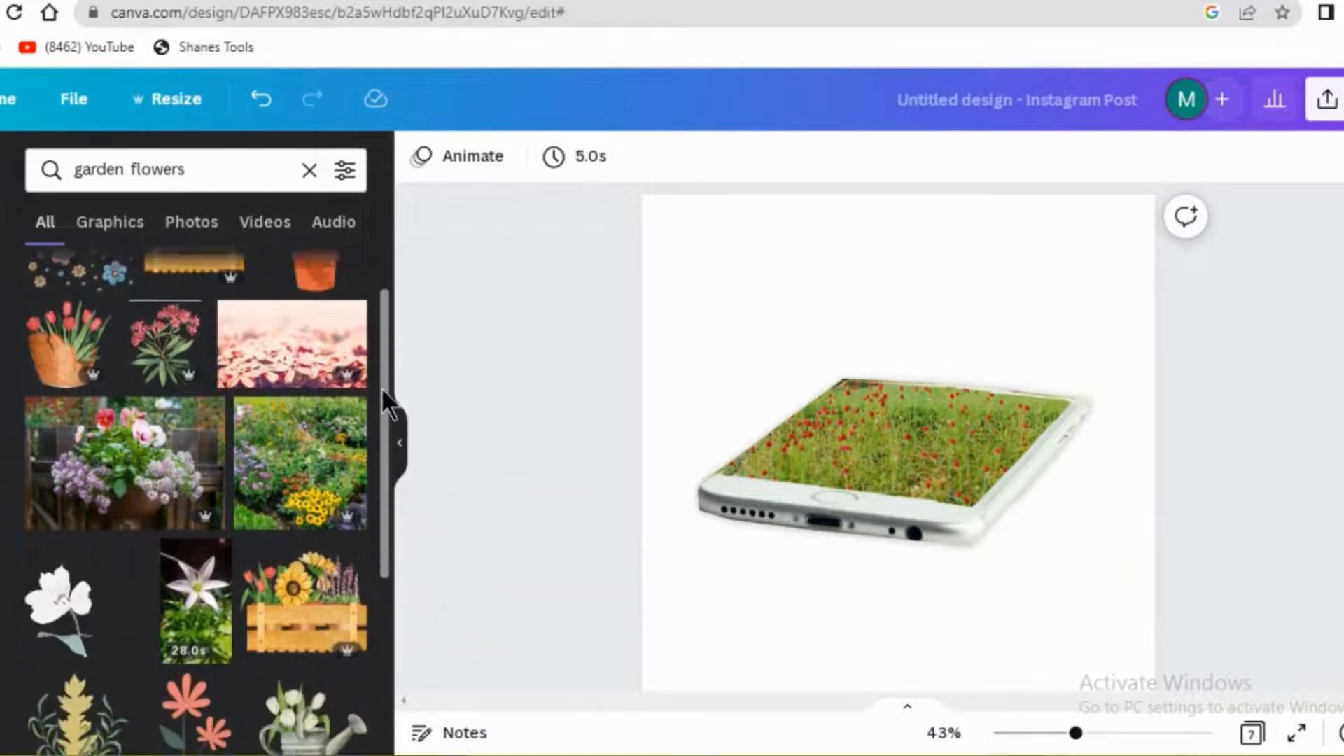
{"action": "left_click", "coordinate": [234, 399]}
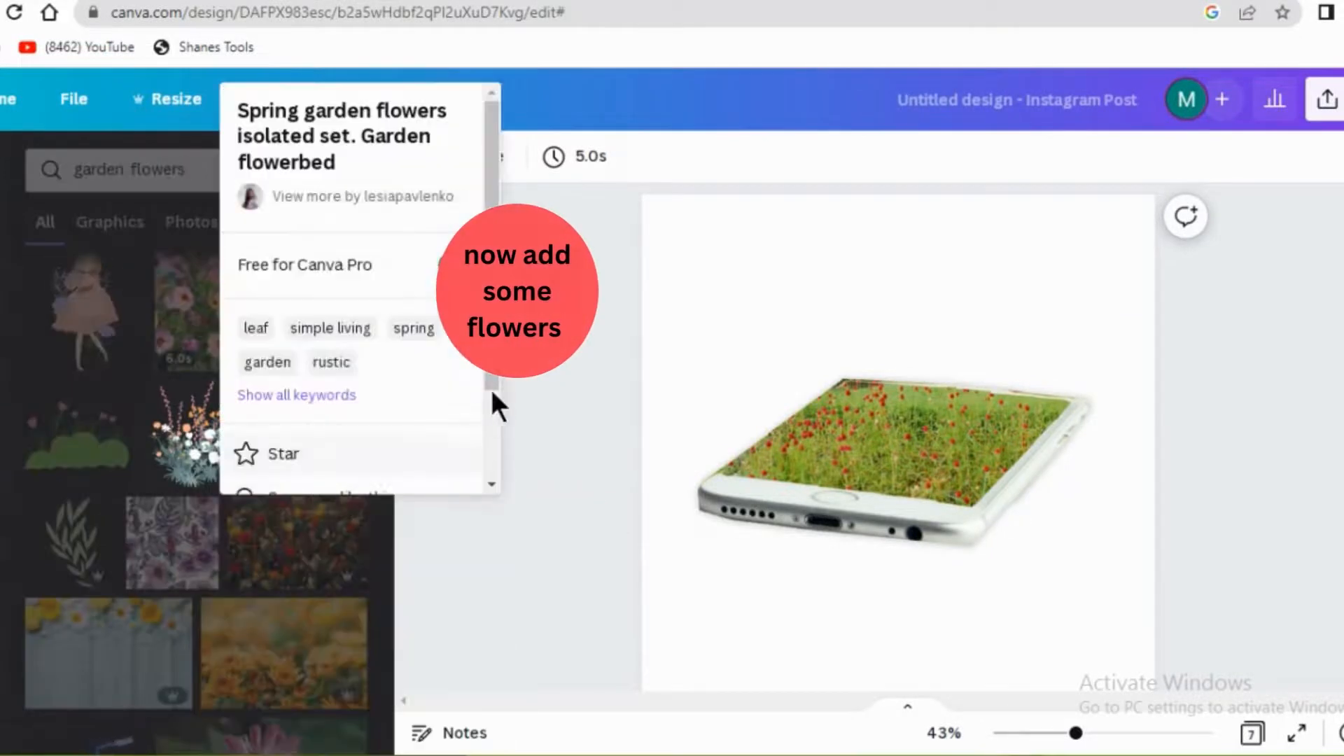
{"action": "scroll", "coordinate": [492, 402], "scroll_direction": "down", "scroll_amount": 5}
{"action": "left_click", "coordinate": [418, 387]}
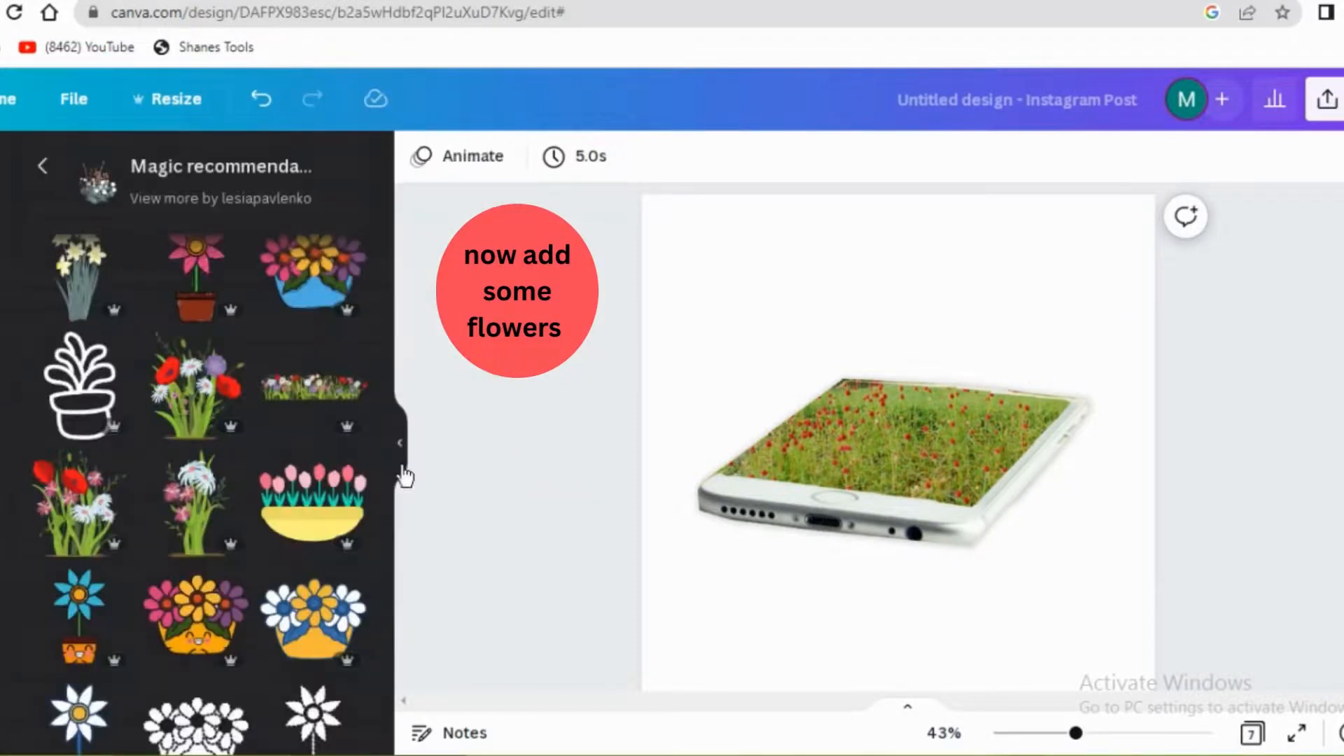
{"action": "left_click", "coordinate": [76, 538]}
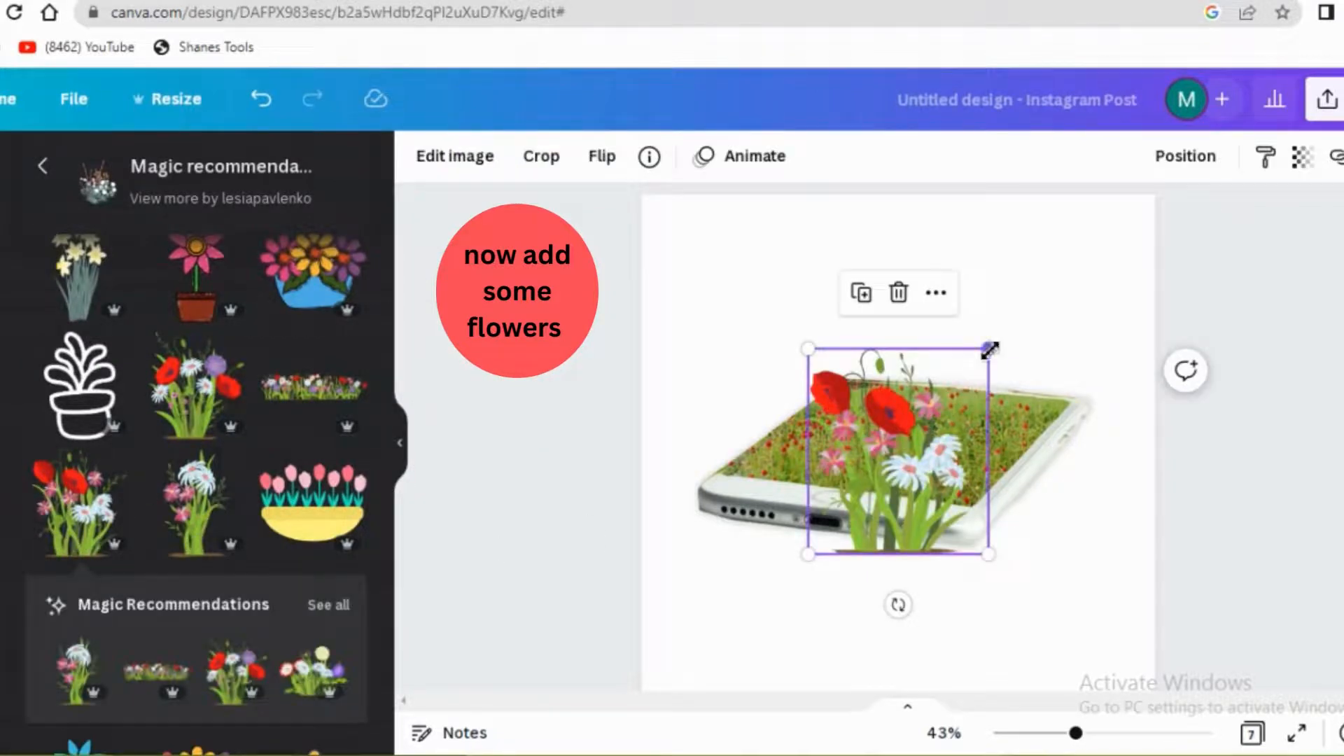
Step: Shrink the poppy and daisy cluster and place it on the upper-left corner of the phone's screen
{"action": "left_click_drag", "start_coordinate": [989, 350], "coordinate": [882, 525]}
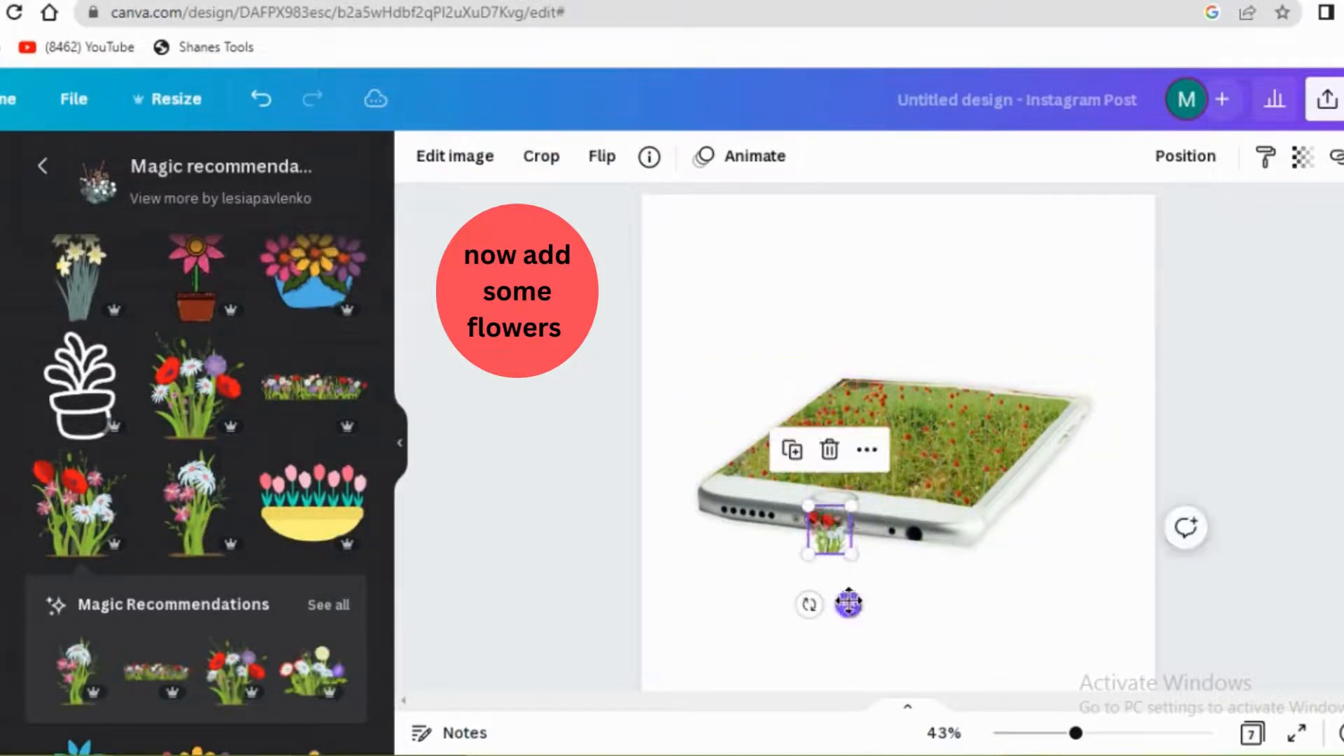
{"action": "left_click_drag", "start_coordinate": [849, 603], "coordinate": [875, 438]}
{"action": "left_click_drag", "start_coordinate": [874, 345], "coordinate": [881, 359]}
{"action": "left_click_drag", "start_coordinate": [1076, 732], "coordinate": [1113, 733]}
{"action": "left_click_drag", "start_coordinate": [821, 457], "coordinate": [823, 439]}
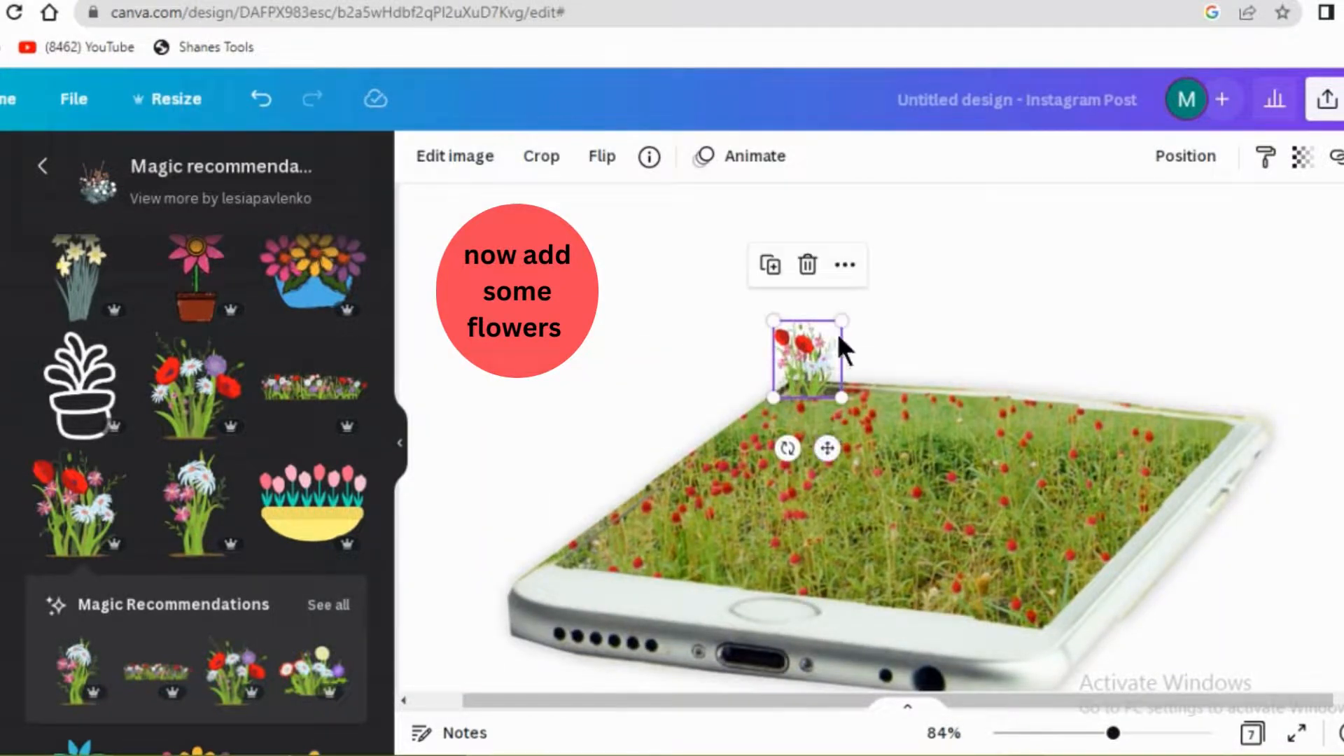
{"action": "left_click_drag", "start_coordinate": [843, 329], "coordinate": [830, 346]}
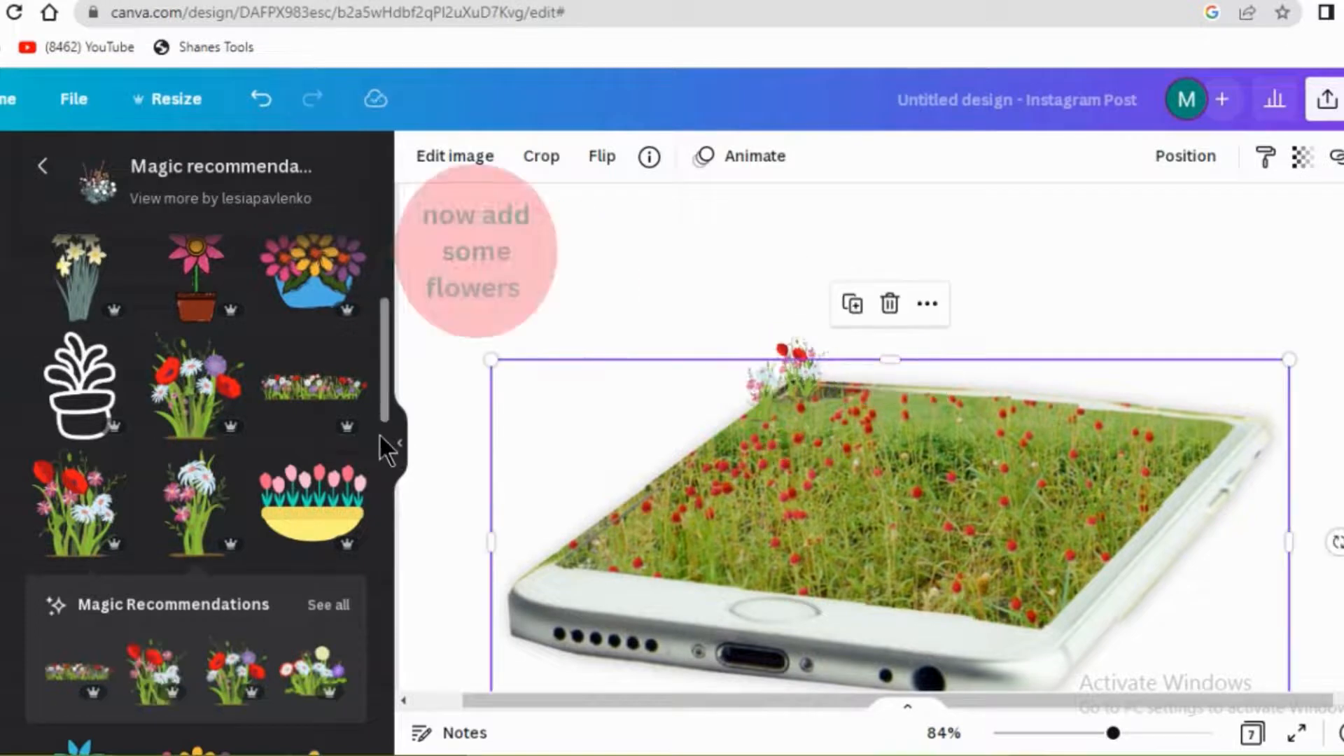
Step: Add the long row of mixed garden flowers, shrink and tilt it, and move it to the far edge of the phone's screen
{"action": "left_click", "coordinate": [314, 387]}
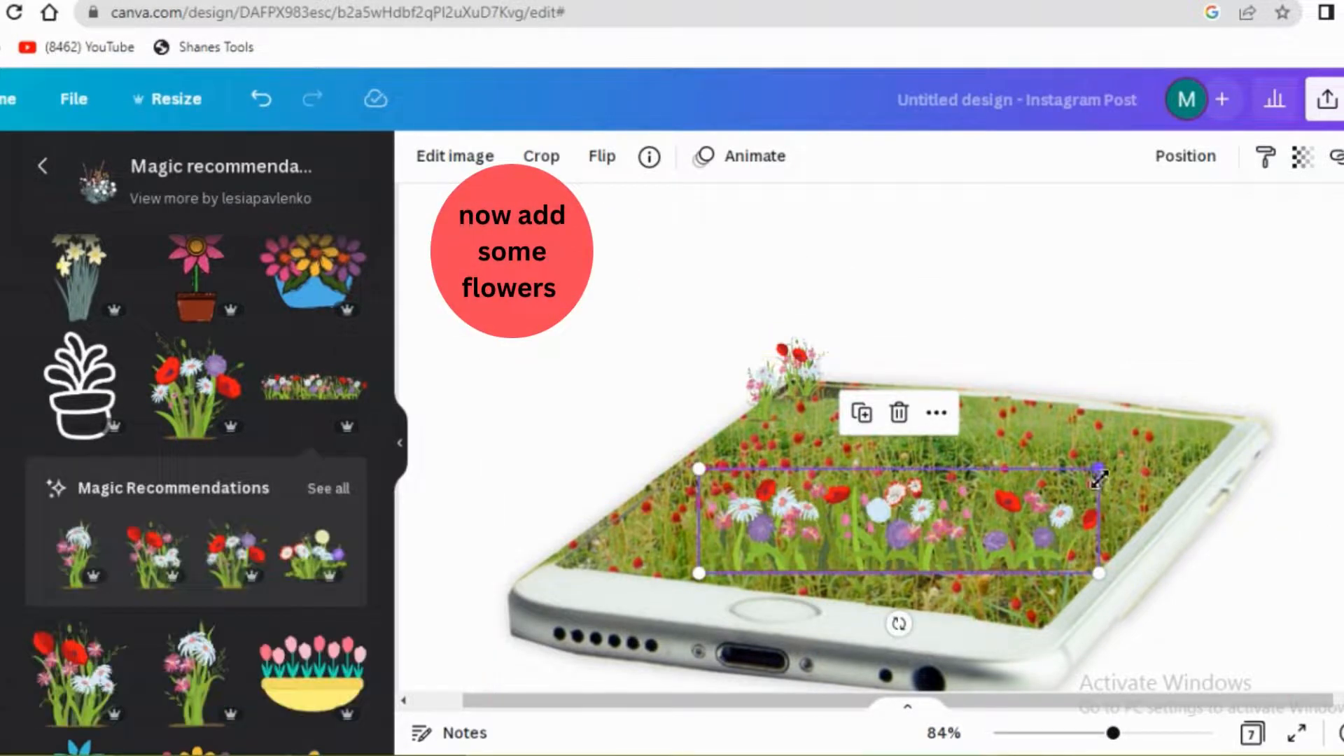
{"action": "left_click_drag", "start_coordinate": [1096, 476], "coordinate": [1005, 493]}
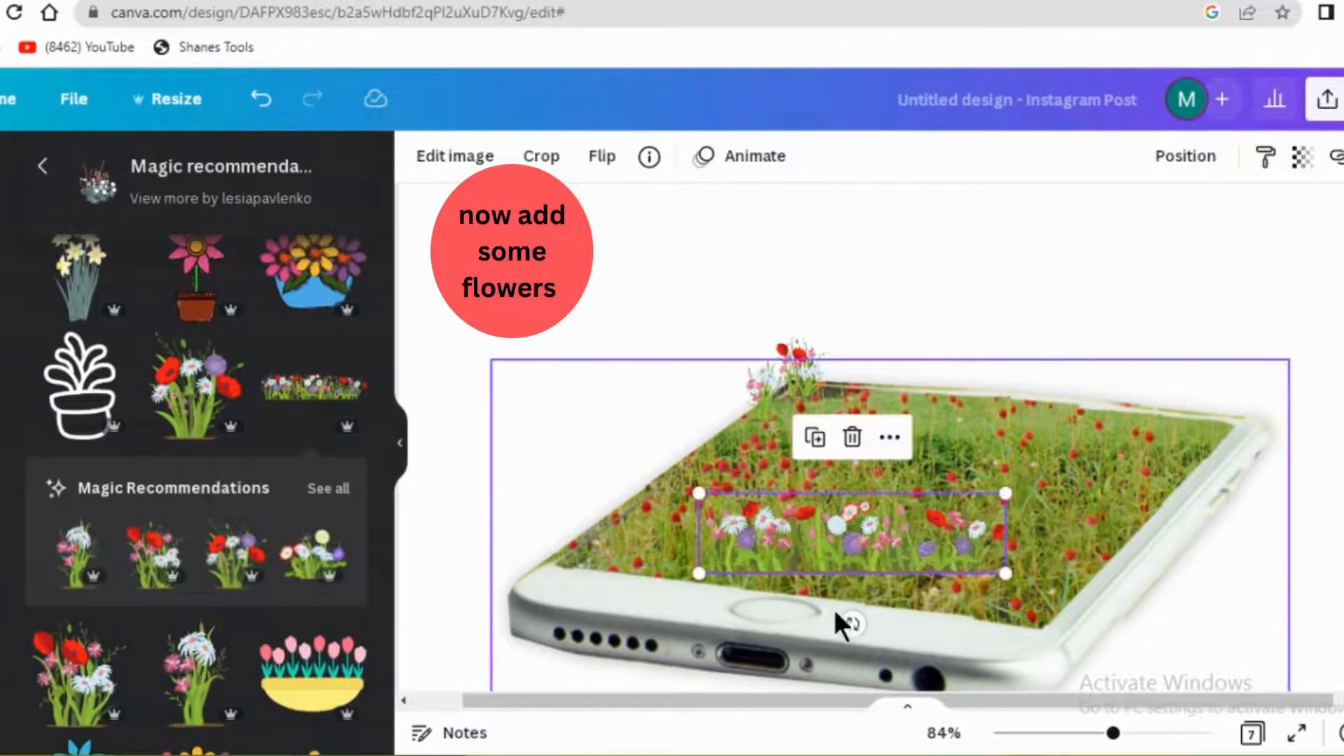
{"action": "left_click_drag", "start_coordinate": [852, 623], "coordinate": [885, 639]}
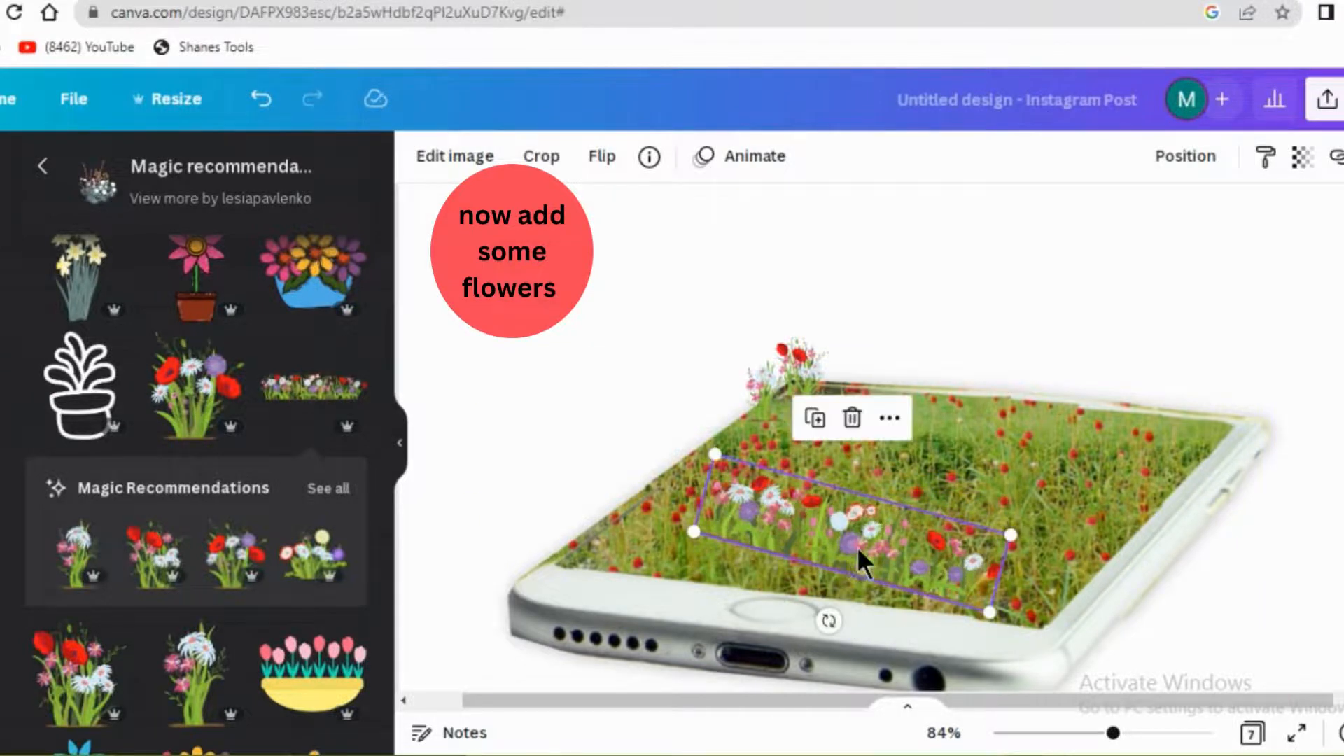
{"action": "left_click_drag", "start_coordinate": [861, 557], "coordinate": [960, 403]}
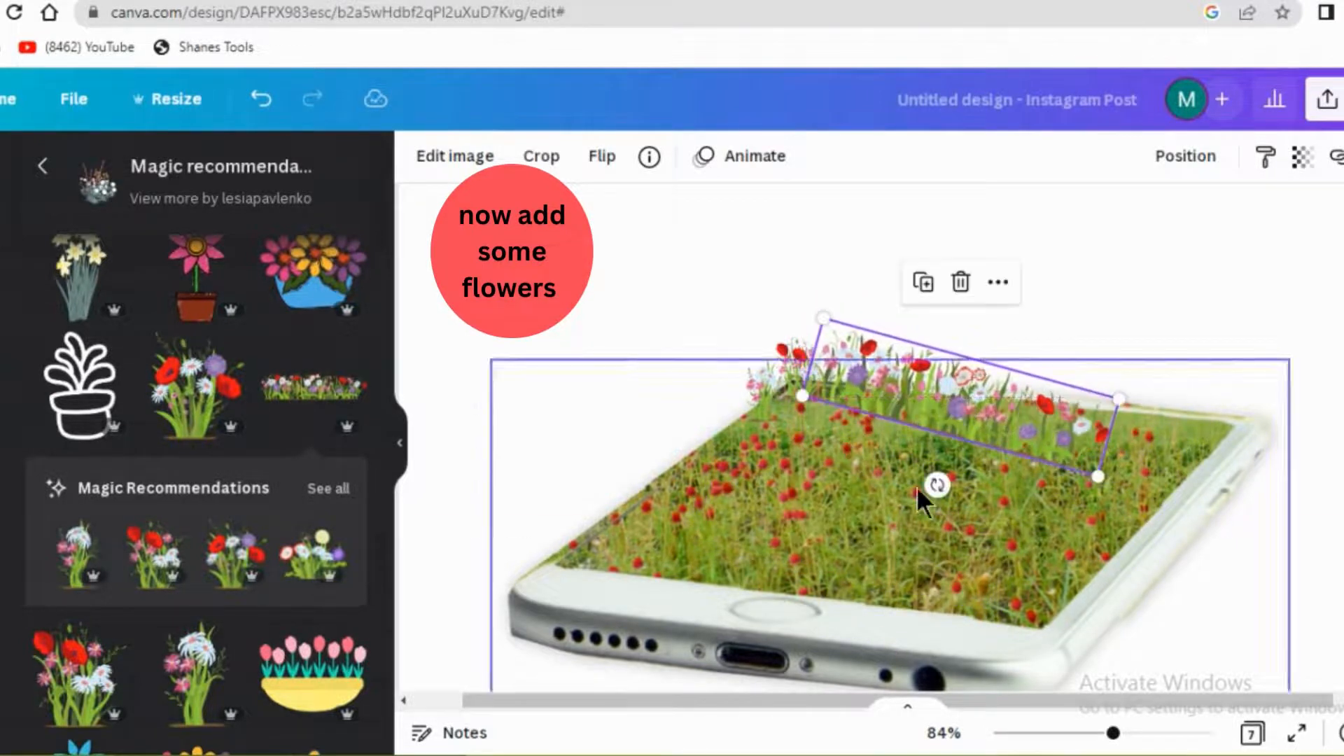
{"action": "left_click_drag", "start_coordinate": [937, 487], "coordinate": [1002, 540]}
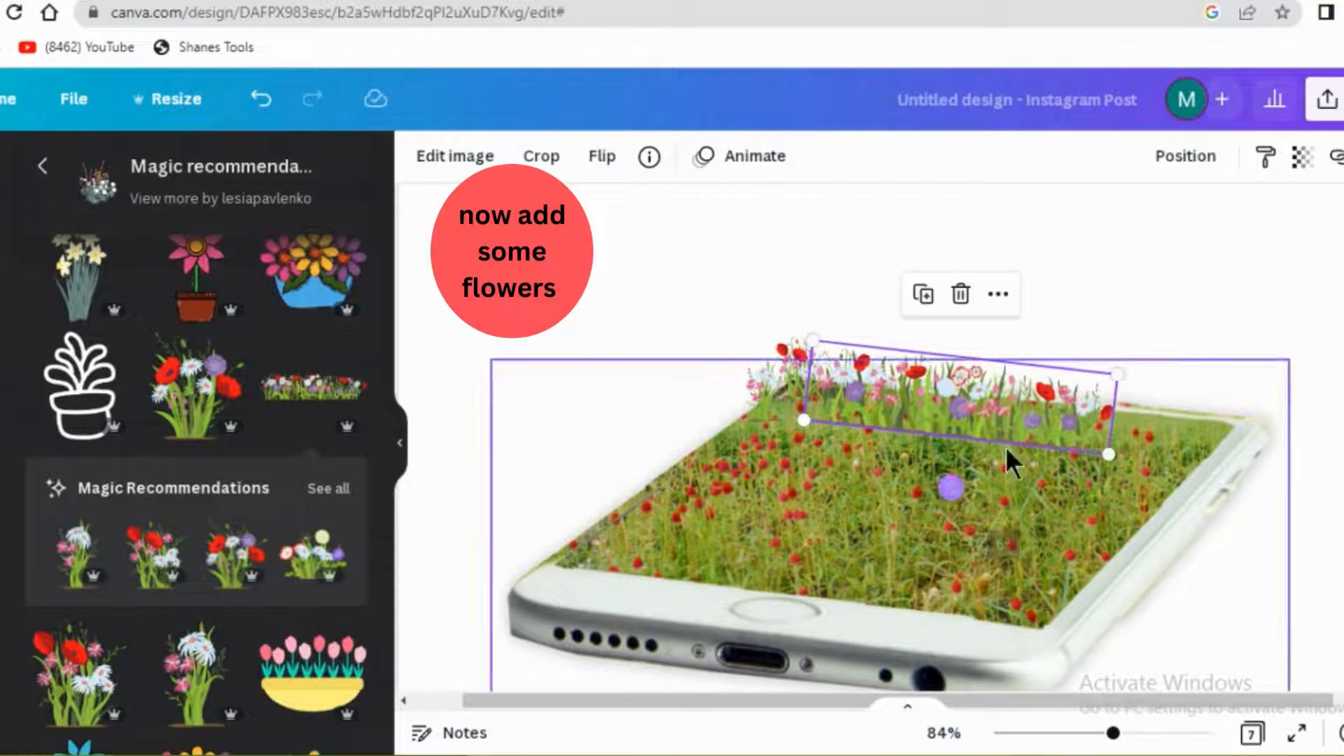
Step: Shrink the flower row further and align it along the far screen edge, directly beside the corner poppy and daisy cluster
{"action": "left_click_drag", "start_coordinate": [1122, 380], "coordinate": [984, 438]}
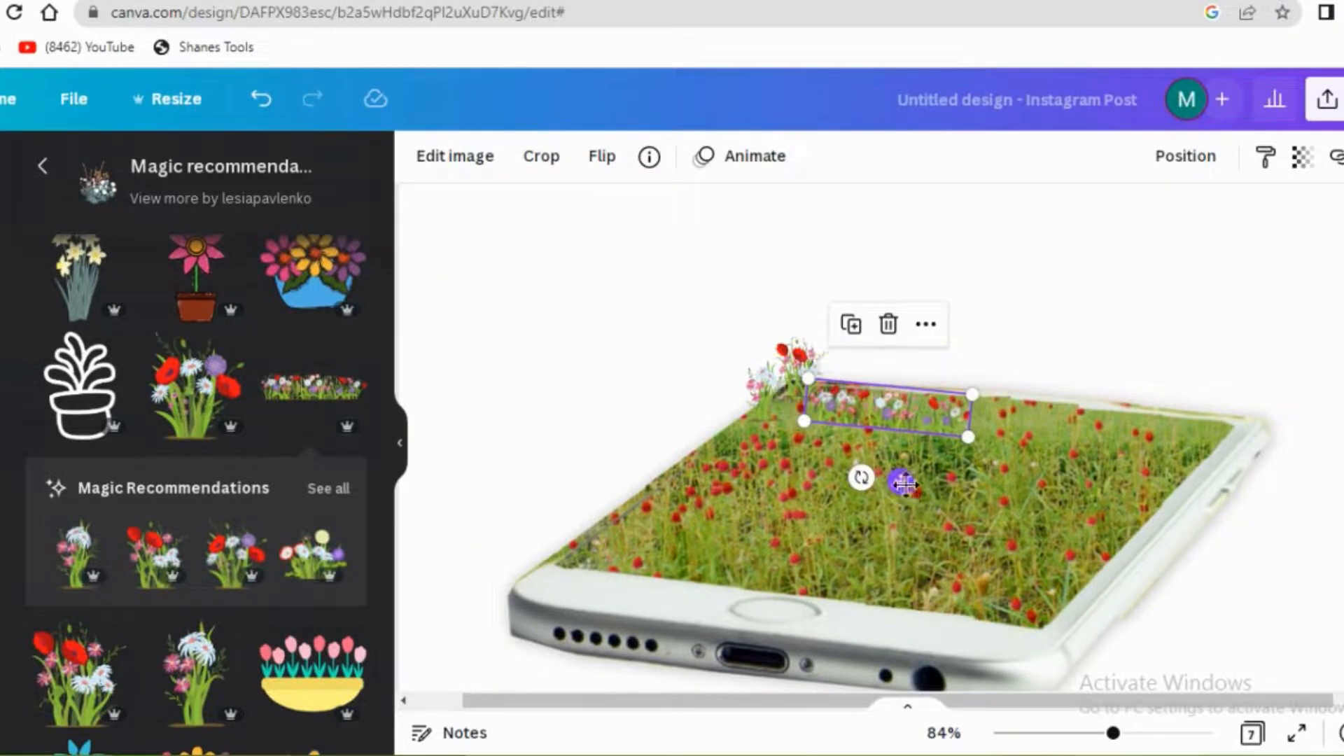
{"action": "left_click_drag", "start_coordinate": [903, 483], "coordinate": [904, 458]}
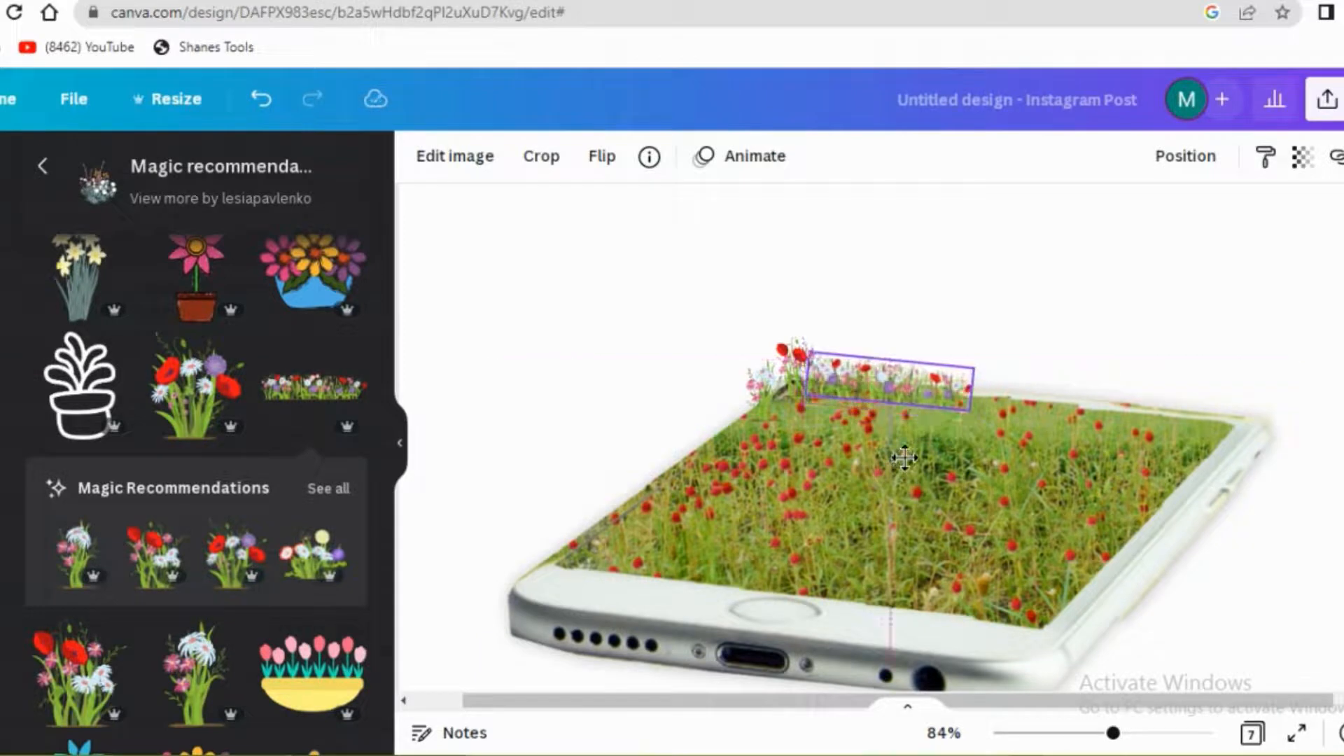
{"action": "left_click_drag", "start_coordinate": [973, 369], "coordinate": [936, 392]}
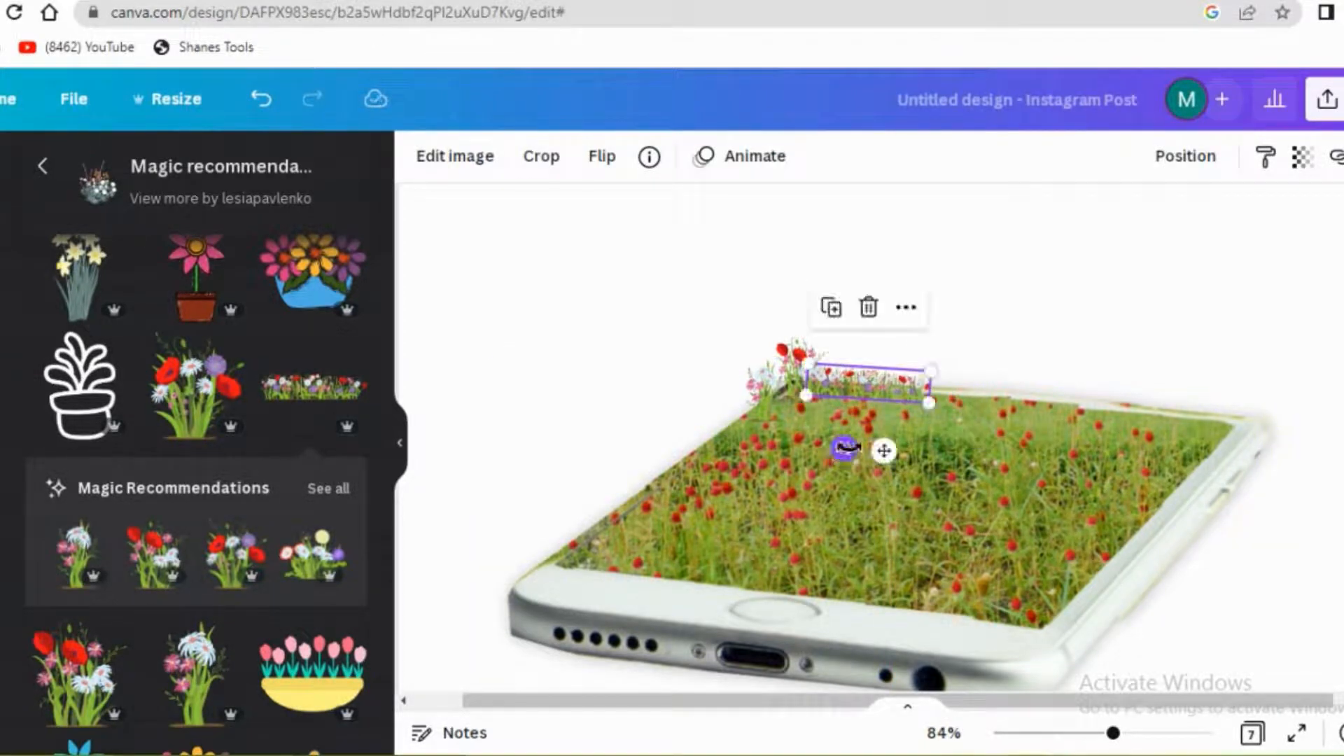
{"action": "left_click_drag", "start_coordinate": [848, 448], "coordinate": [853, 459]}
{"action": "left_click", "coordinate": [1023, 439]}
{"action": "left_click", "coordinate": [868, 382]}
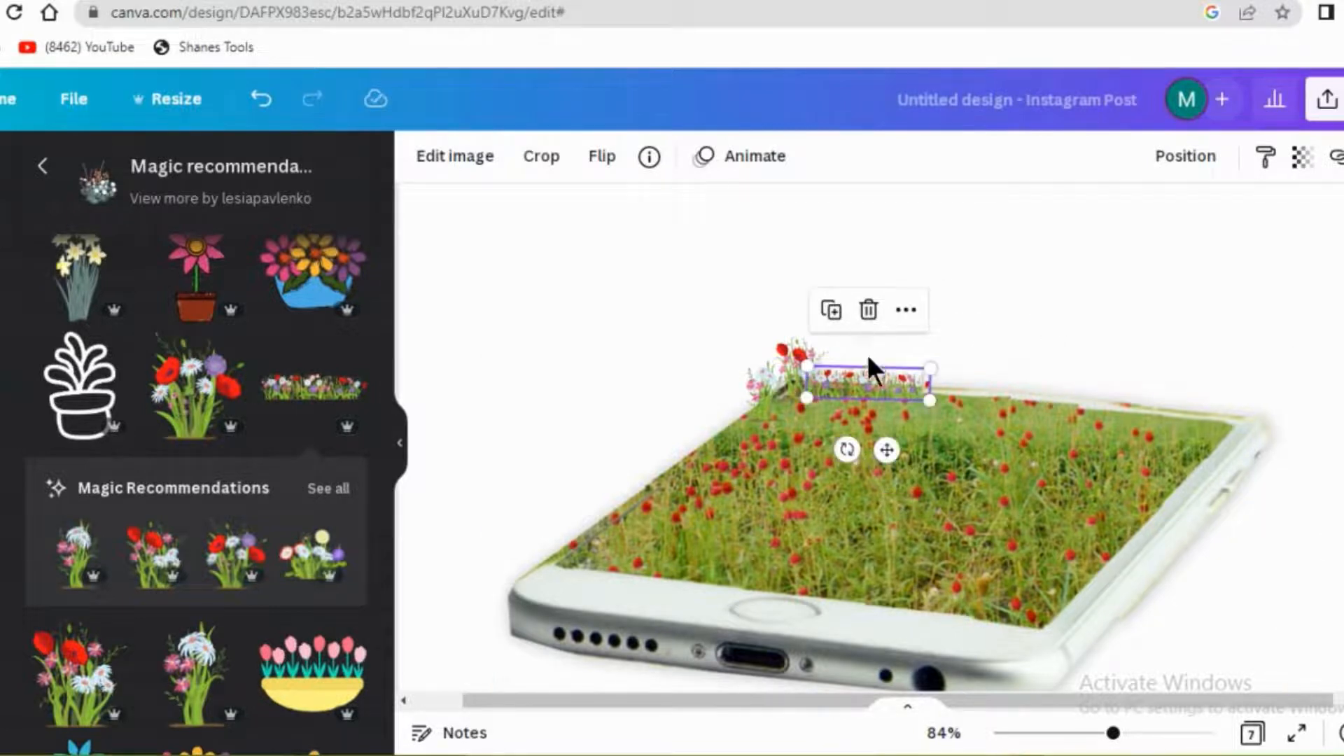
Step: Duplicate the flower row and set the copy end to end with the first along the phone screen's far edge
{"action": "left_click", "coordinate": [833, 312]}
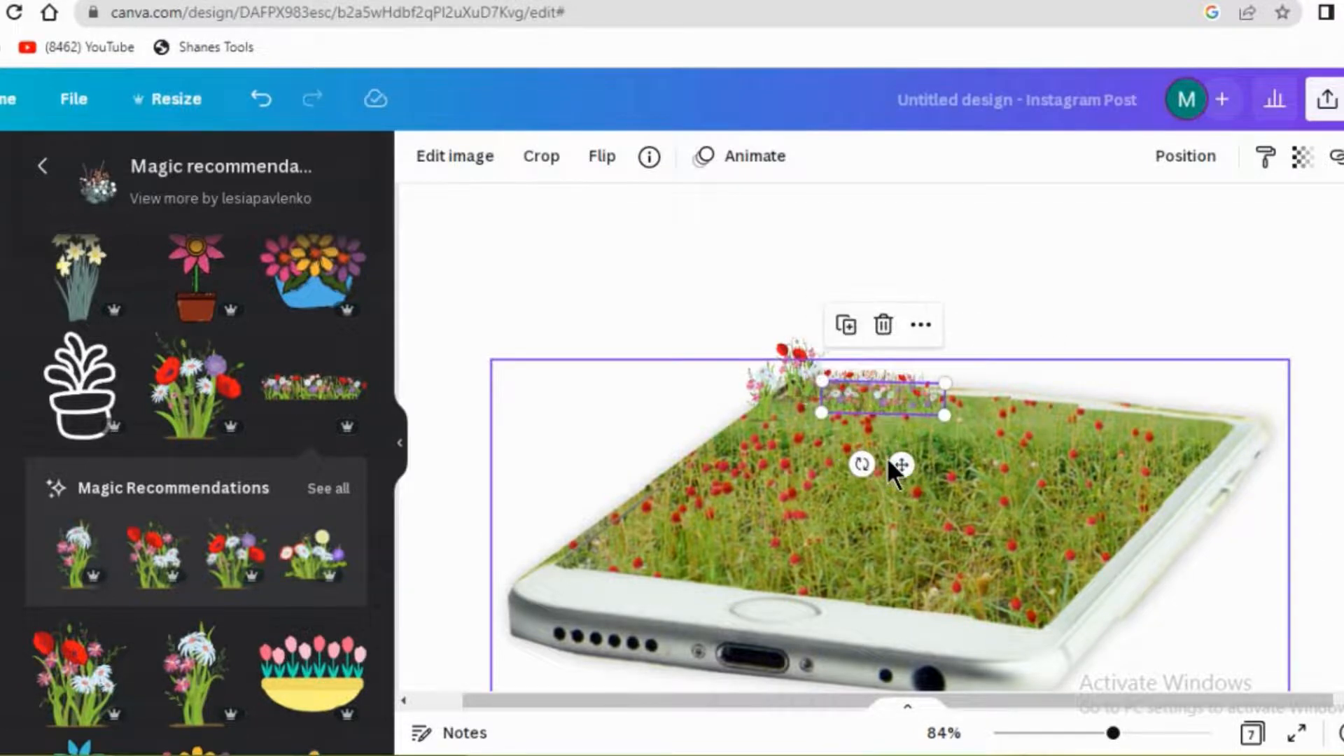
{"action": "left_click_drag", "start_coordinate": [899, 465], "coordinate": [985, 460]}
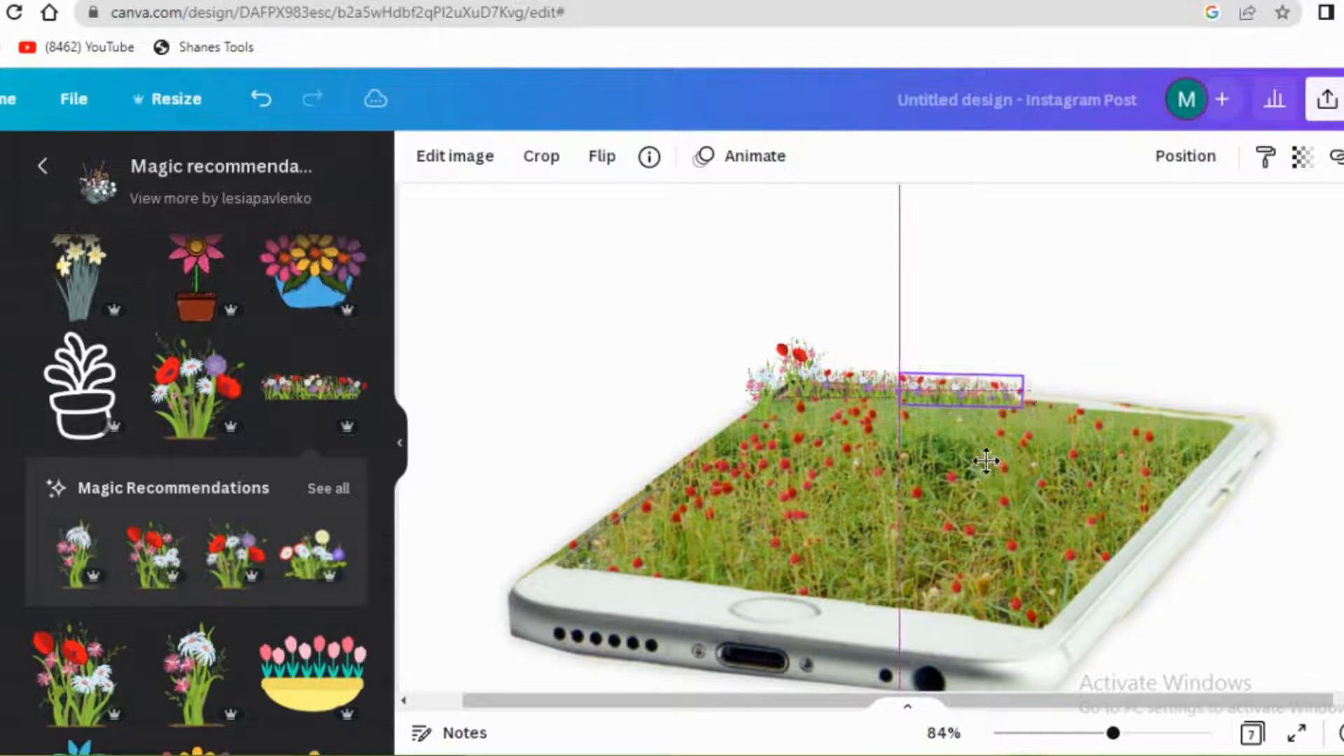
{"action": "left_click", "coordinate": [1115, 314]}
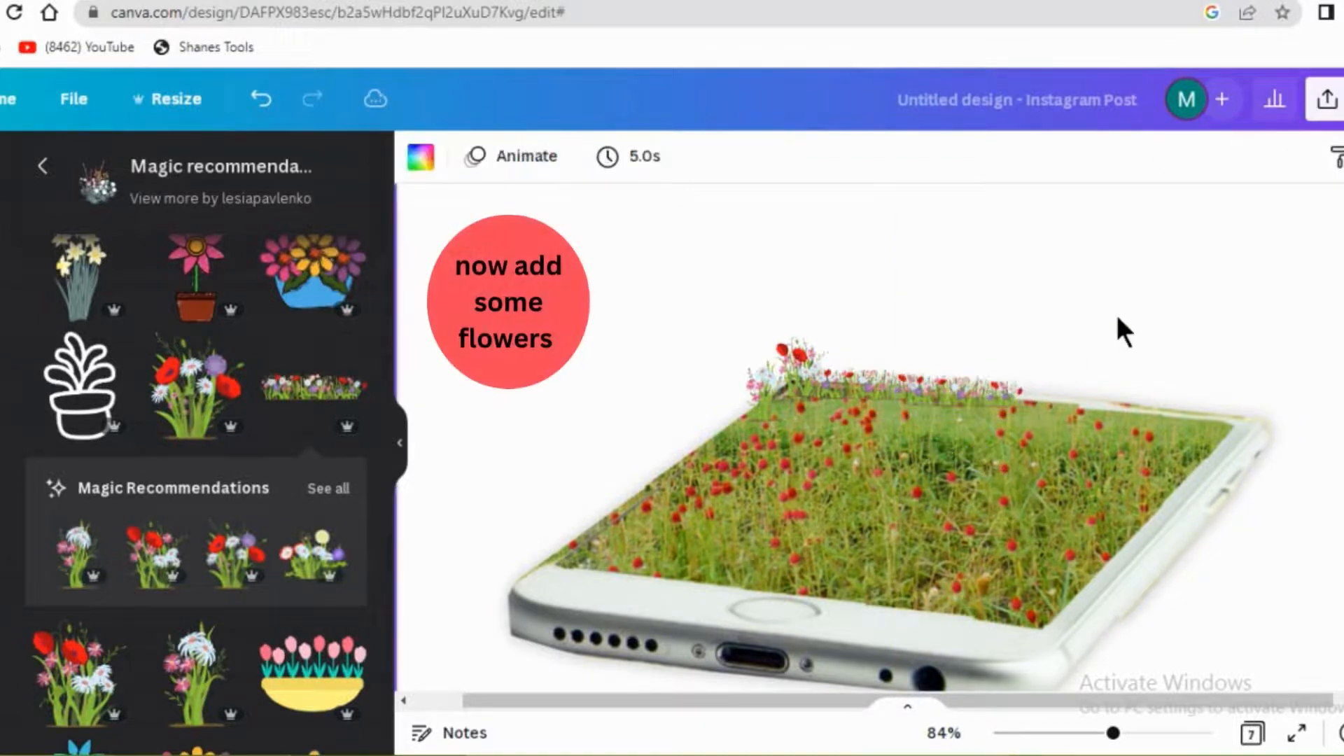
{"action": "left_click", "coordinate": [978, 392]}
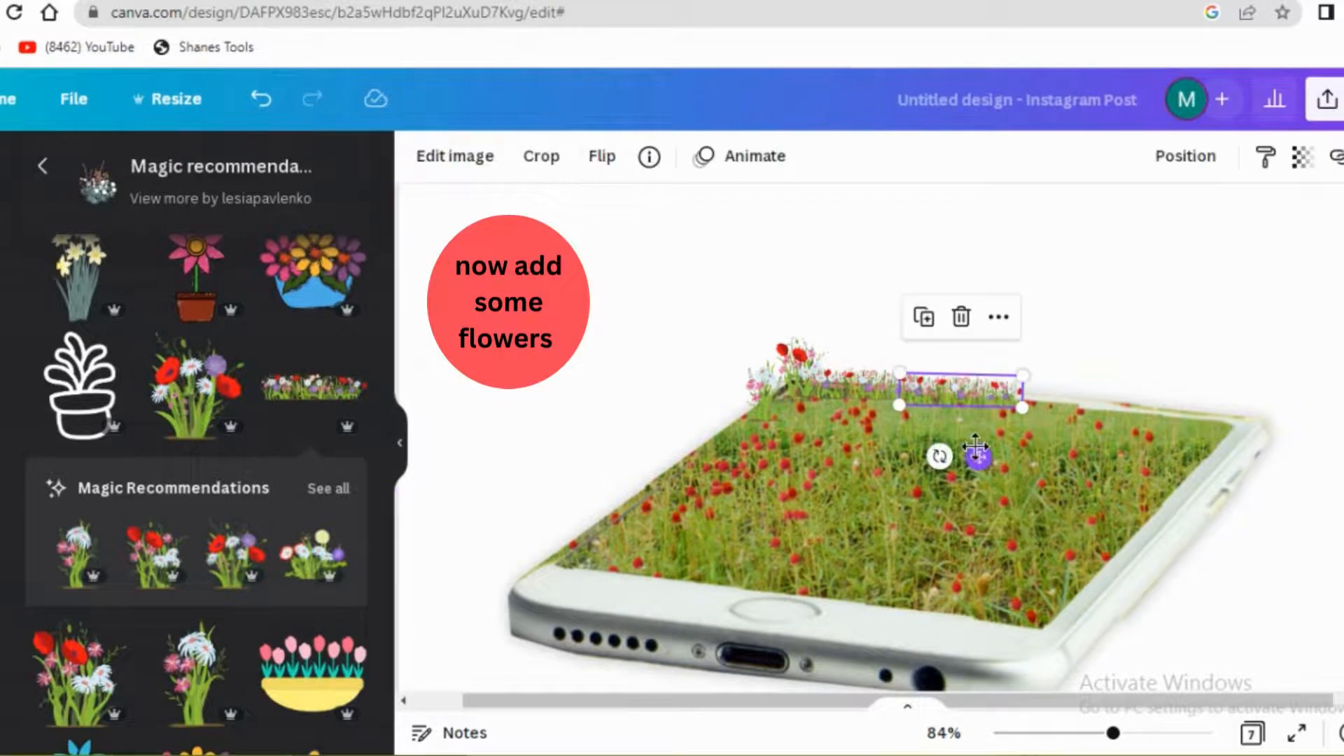
{"action": "left_click_drag", "start_coordinate": [977, 456], "coordinate": [975, 443]}
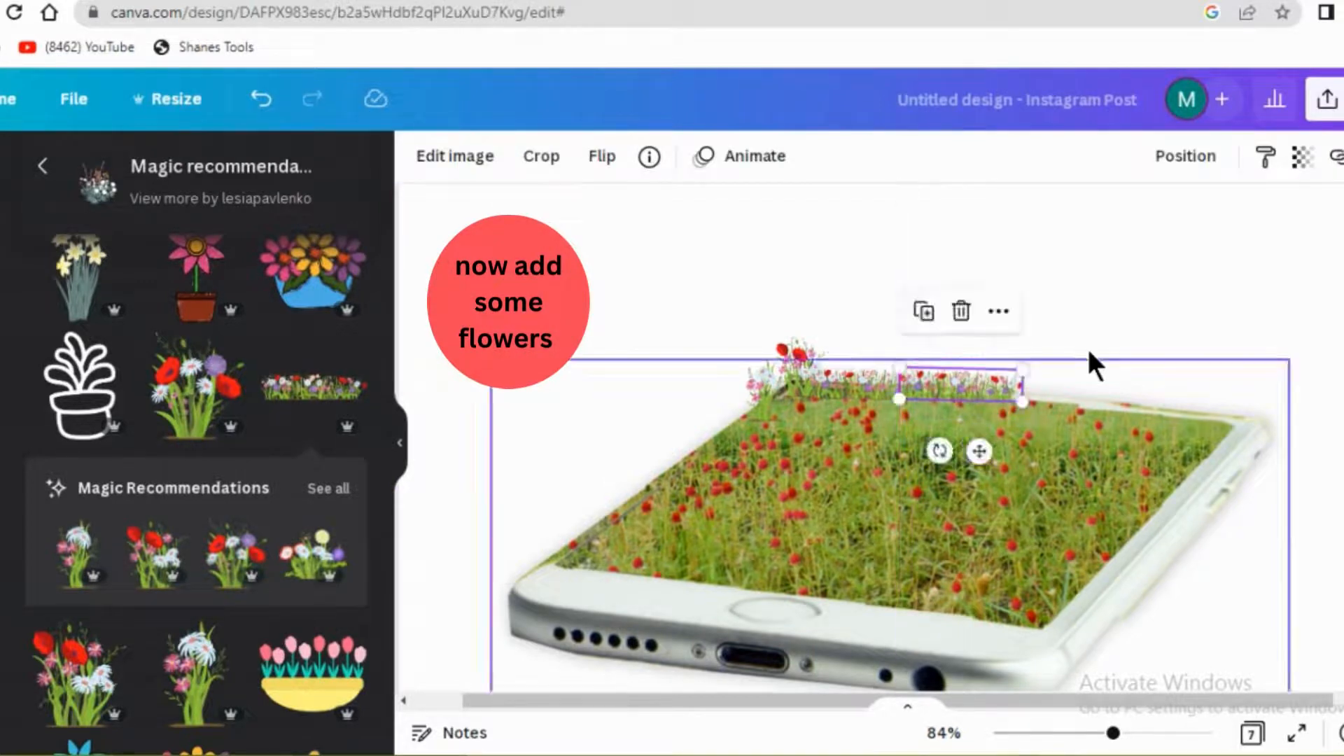
{"action": "left_click", "coordinate": [1106, 334]}
Step: Duplicate the second flower row and place the copy so the border continues to the far-right corner of the phone's screen
{"action": "left_click", "coordinate": [992, 380]}
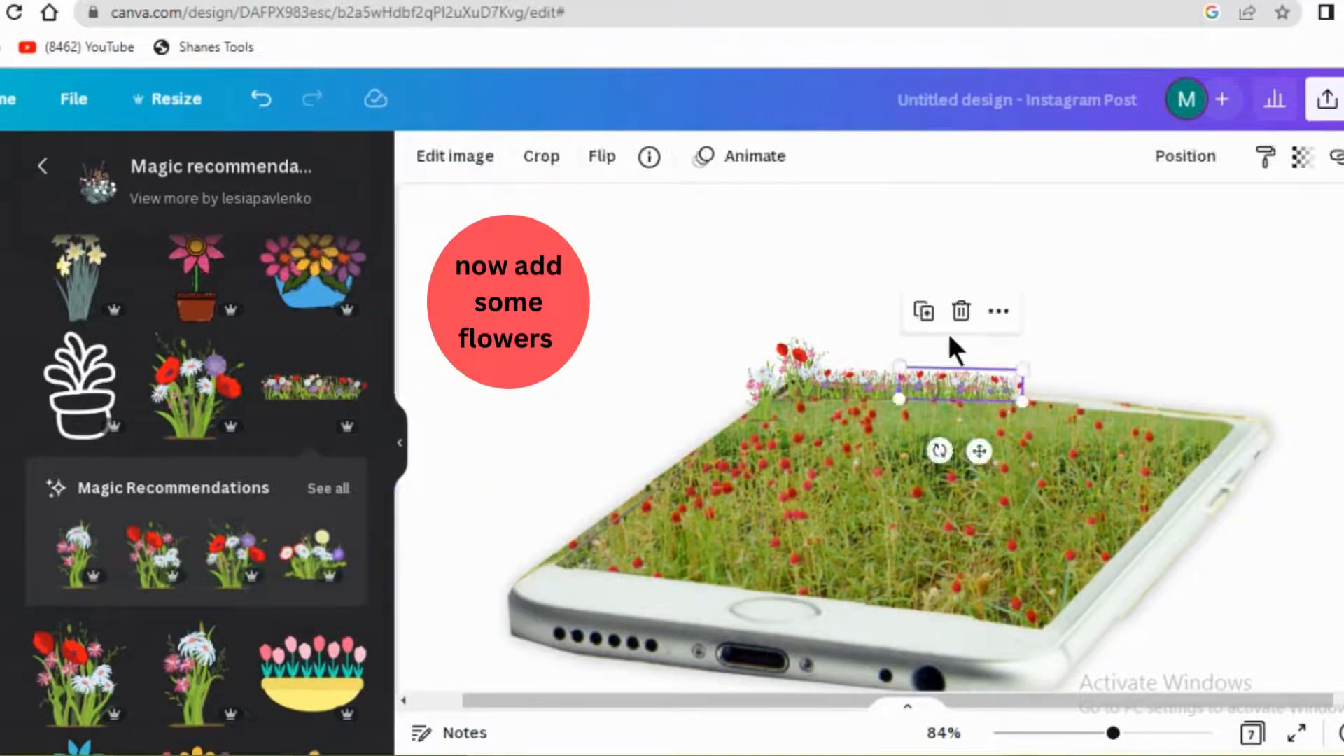
{"action": "left_click", "coordinate": [924, 311]}
{"action": "left_click_drag", "start_coordinate": [996, 459], "coordinate": [1168, 483]}
{"action": "left_click", "coordinate": [1260, 270]}
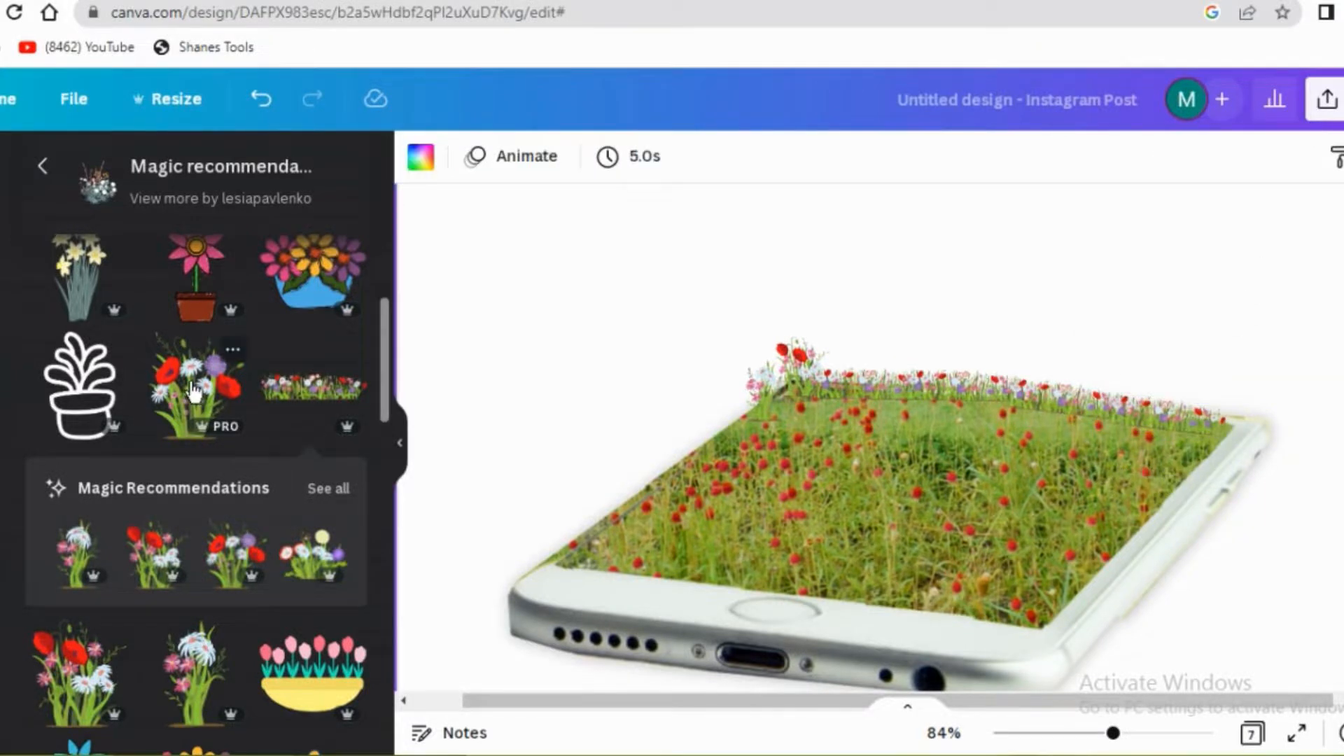
Step: Add the cluster of poppies, daisies and a purple flower, shrink it, and place it on the phone screen's near-left corner
{"action": "left_click", "coordinate": [196, 387]}
{"action": "left_click_drag", "start_coordinate": [1076, 327], "coordinate": [894, 517]}
{"action": "left_click_drag", "start_coordinate": [804, 631], "coordinate": [970, 396]}
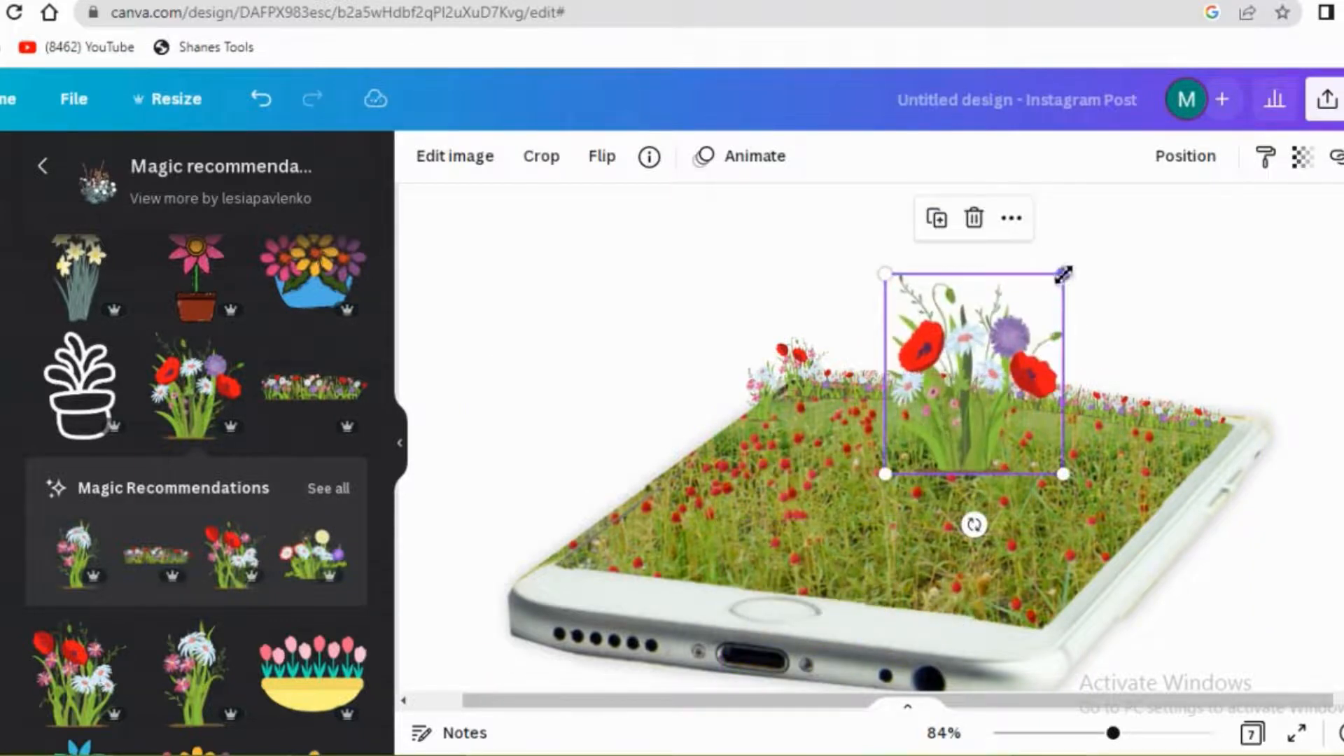
{"action": "left_click_drag", "start_coordinate": [1063, 274], "coordinate": [987, 441]}
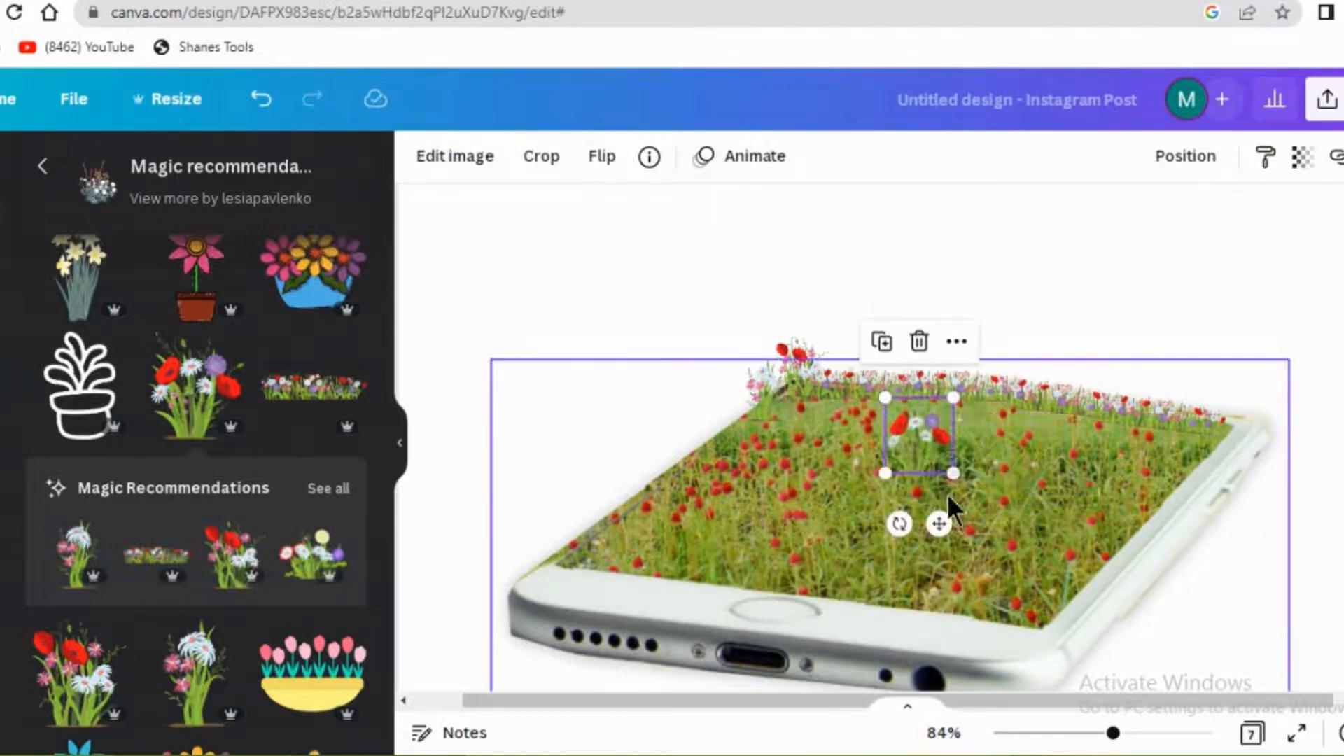
{"action": "left_click_drag", "start_coordinate": [889, 539], "coordinate": [620, 606]}
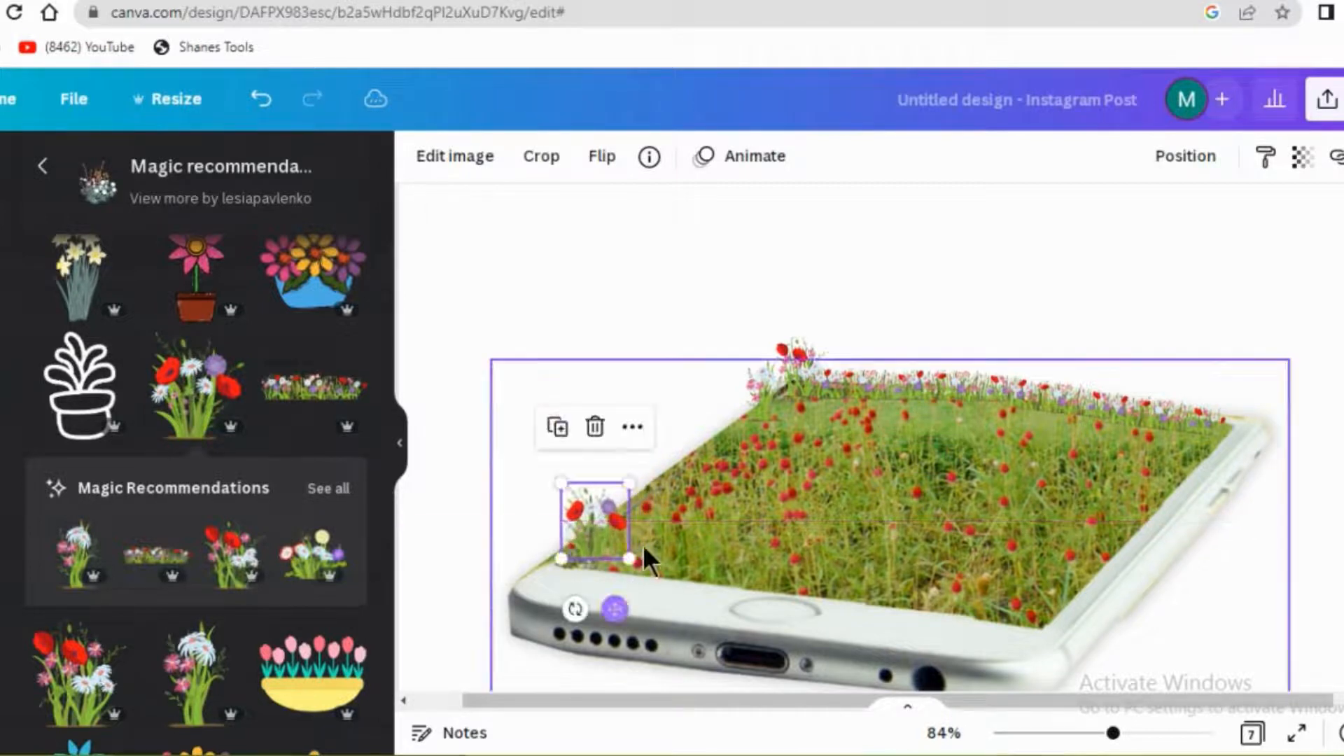
{"action": "left_click_drag", "start_coordinate": [628, 485], "coordinate": [631, 499]}
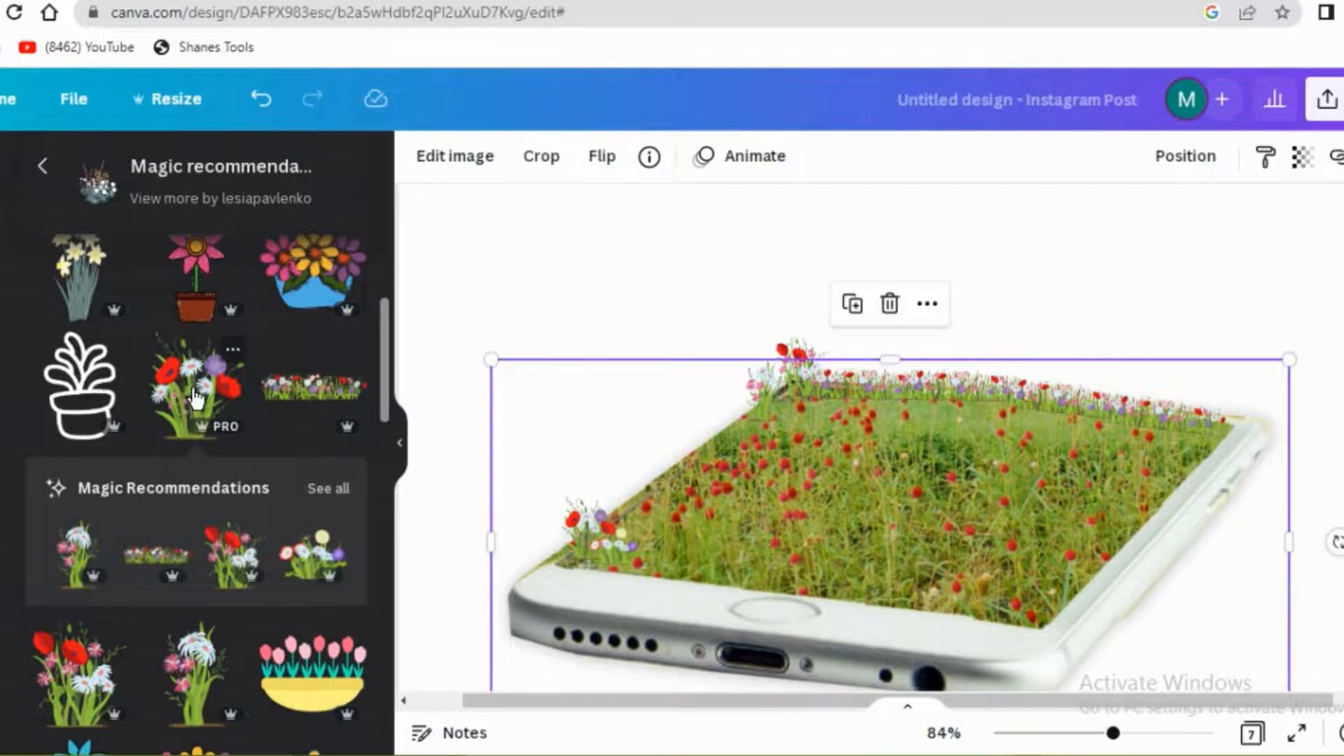
Step: Add the same poppy, daisy and purple flower cluster again and place it on the phone screen's near-right corner
{"action": "left_click", "coordinate": [202, 393]}
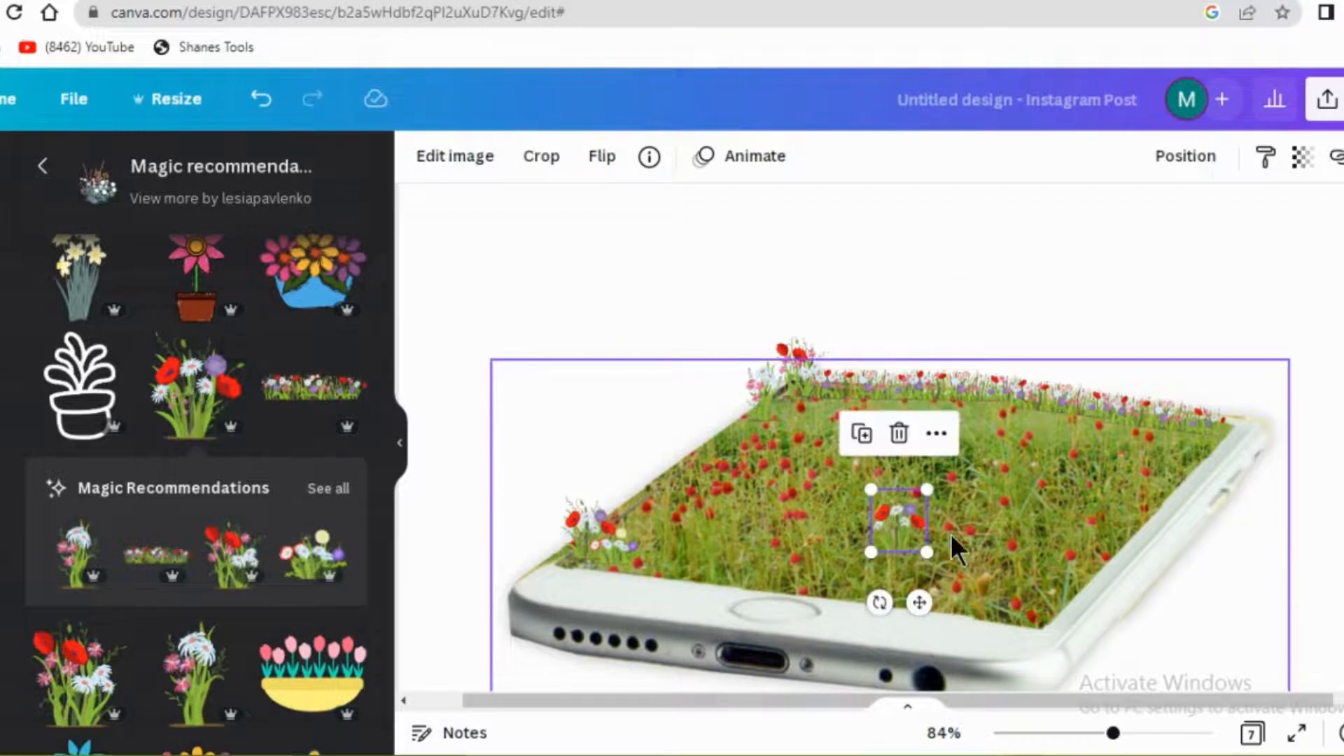
{"action": "left_click_drag", "start_coordinate": [923, 599], "coordinate": [1026, 643]}
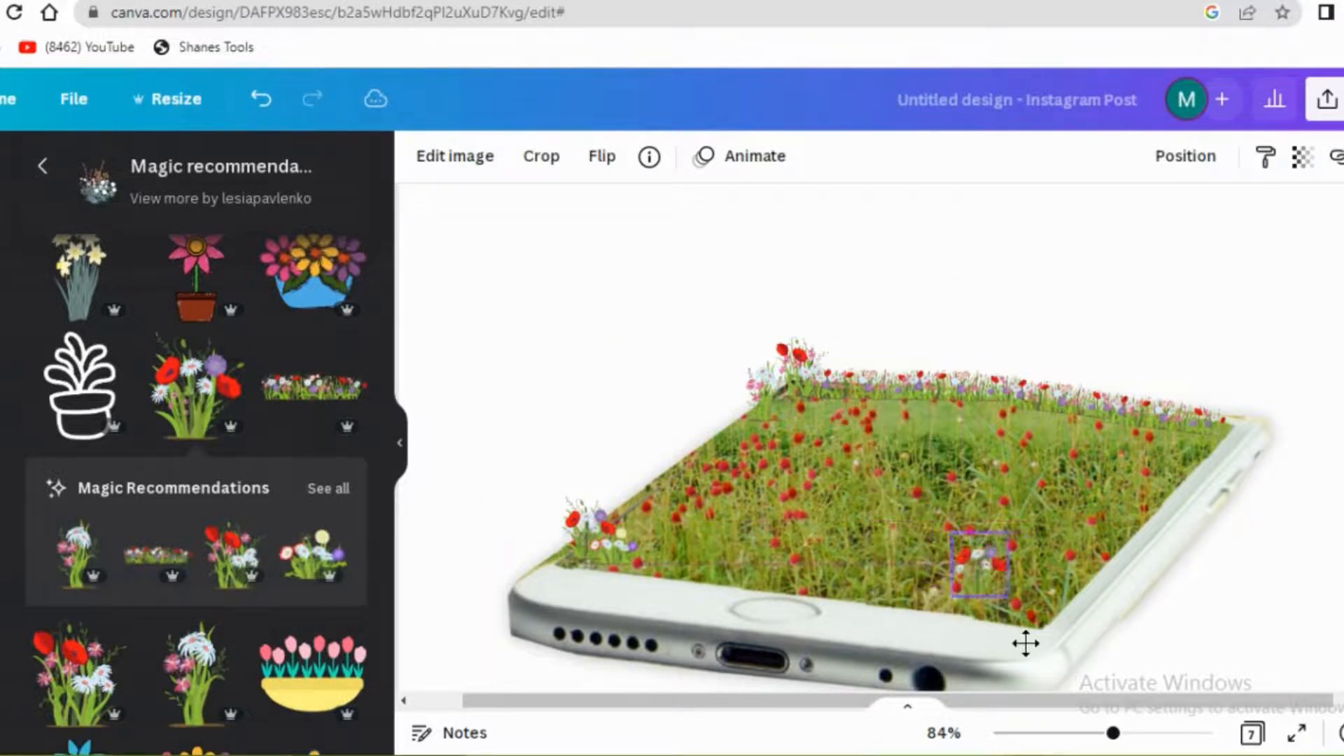
{"action": "left_click", "coordinate": [1058, 665]}
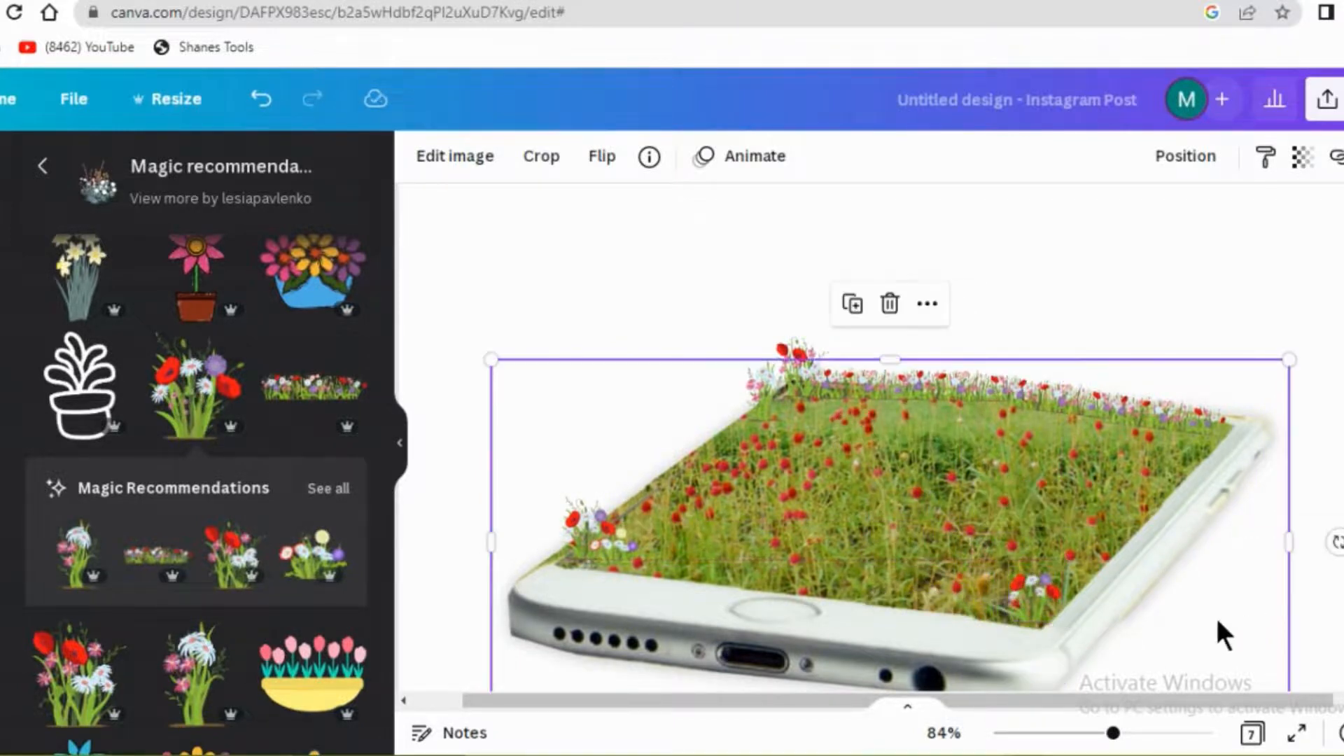
Step: Duplicate the near-right flower cluster and place the copy on the far-right corner of the phone's screen
{"action": "left_click", "coordinate": [1046, 595]}
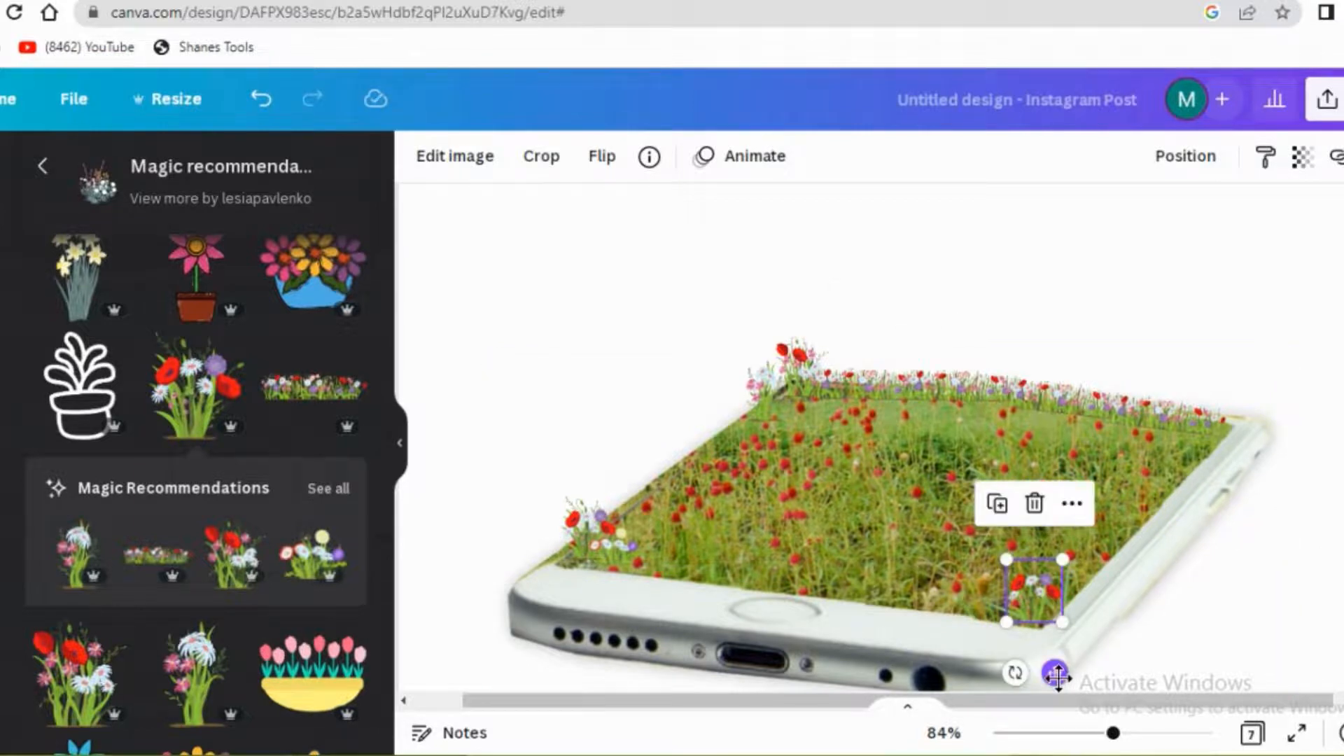
{"action": "key", "text": "Escape"}
{"action": "left_click", "coordinate": [1037, 597]}
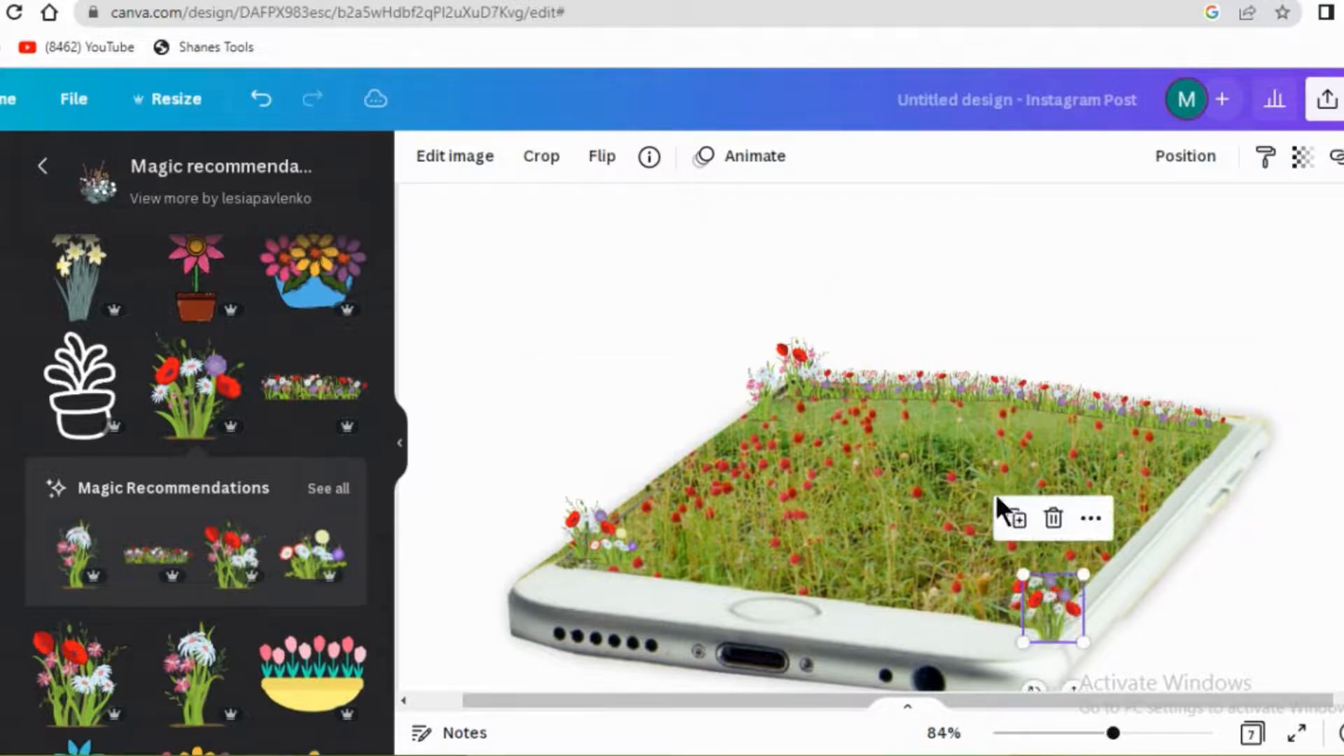
{"action": "left_click_drag", "start_coordinate": [1056, 632], "coordinate": [1216, 430]}
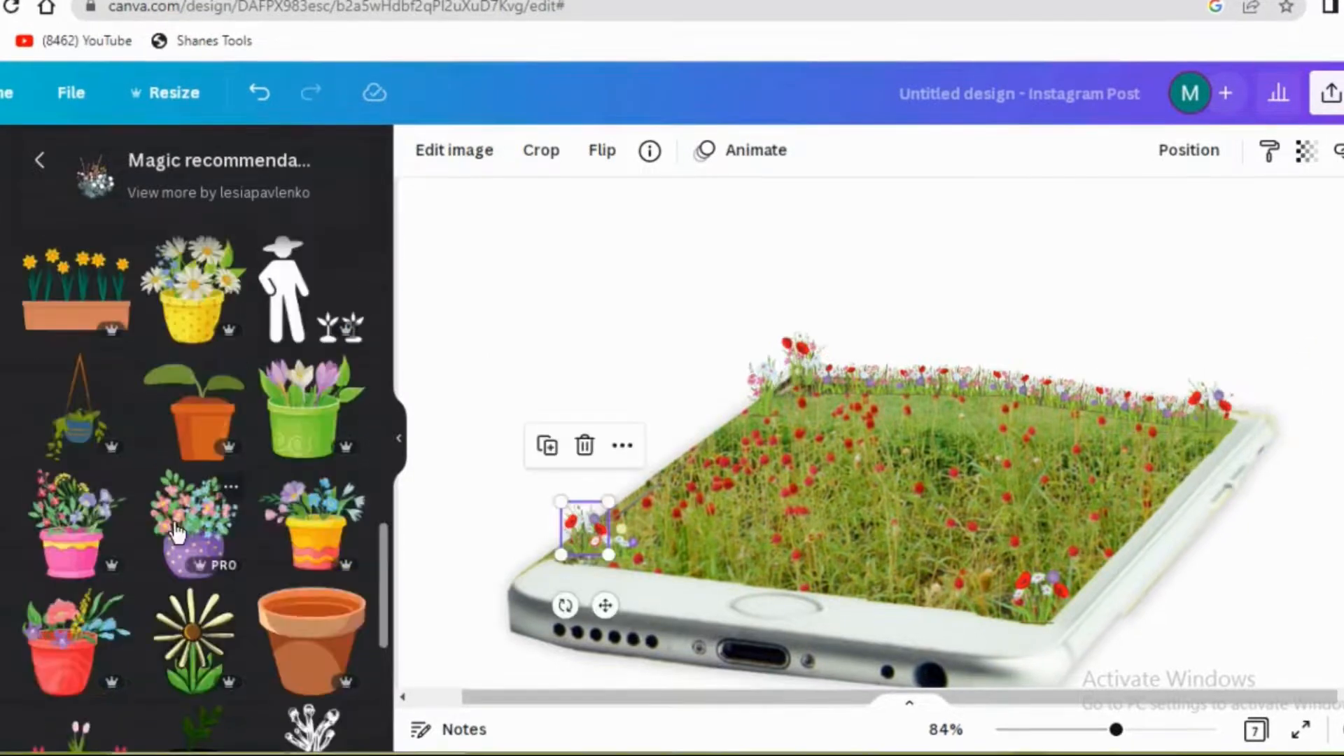
Step: Add the purple polka-dot flower pot, shrink it, and place it midway along the left edge of the phone's screen
{"action": "left_click", "coordinate": [177, 535]}
{"action": "left_click_drag", "start_coordinate": [1064, 322], "coordinate": [881, 542]}
{"action": "left_click_drag", "start_coordinate": [828, 668], "coordinate": [959, 431]}
{"action": "left_click_drag", "start_coordinate": [972, 367], "coordinate": [891, 478]}
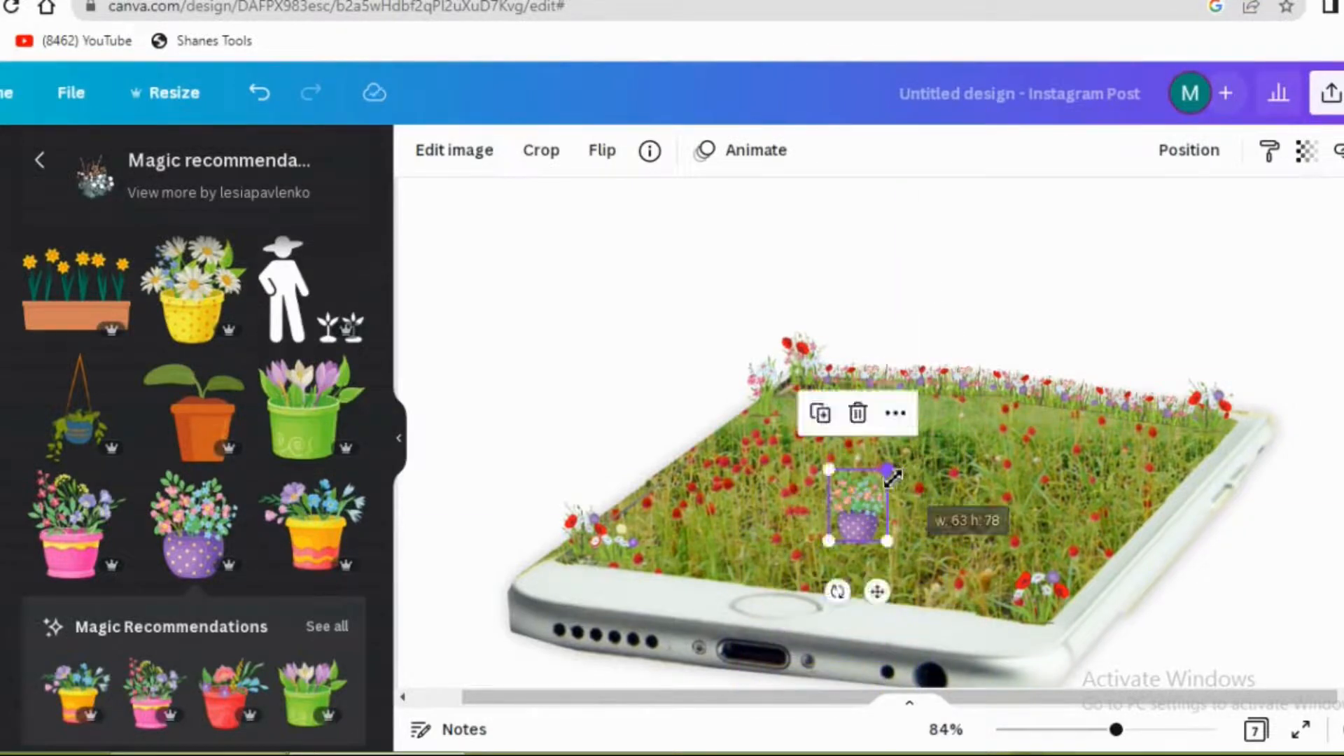
{"action": "left_click_drag", "start_coordinate": [863, 525], "coordinate": [704, 442]}
{"action": "left_click_drag", "start_coordinate": [732, 398], "coordinate": [714, 420]}
{"action": "left_click", "coordinate": [591, 419]}
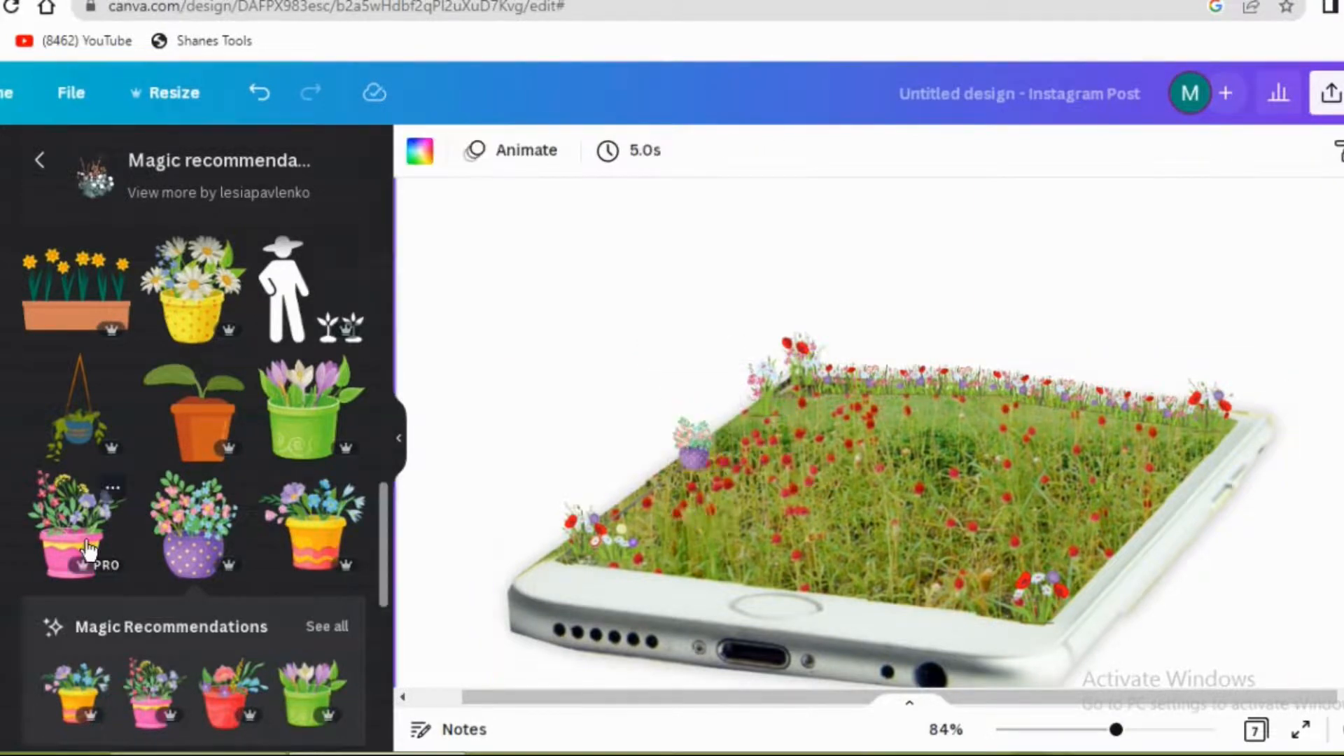
Step: Add the pink flower pot, shrunk, on the phone screen's right edge and another purple polka-dot pot on the far edge
{"action": "left_click", "coordinate": [88, 550]}
{"action": "left_click_drag", "start_coordinate": [1087, 322], "coordinate": [921, 497]}
{"action": "left_click_drag", "start_coordinate": [834, 632], "coordinate": [992, 417]}
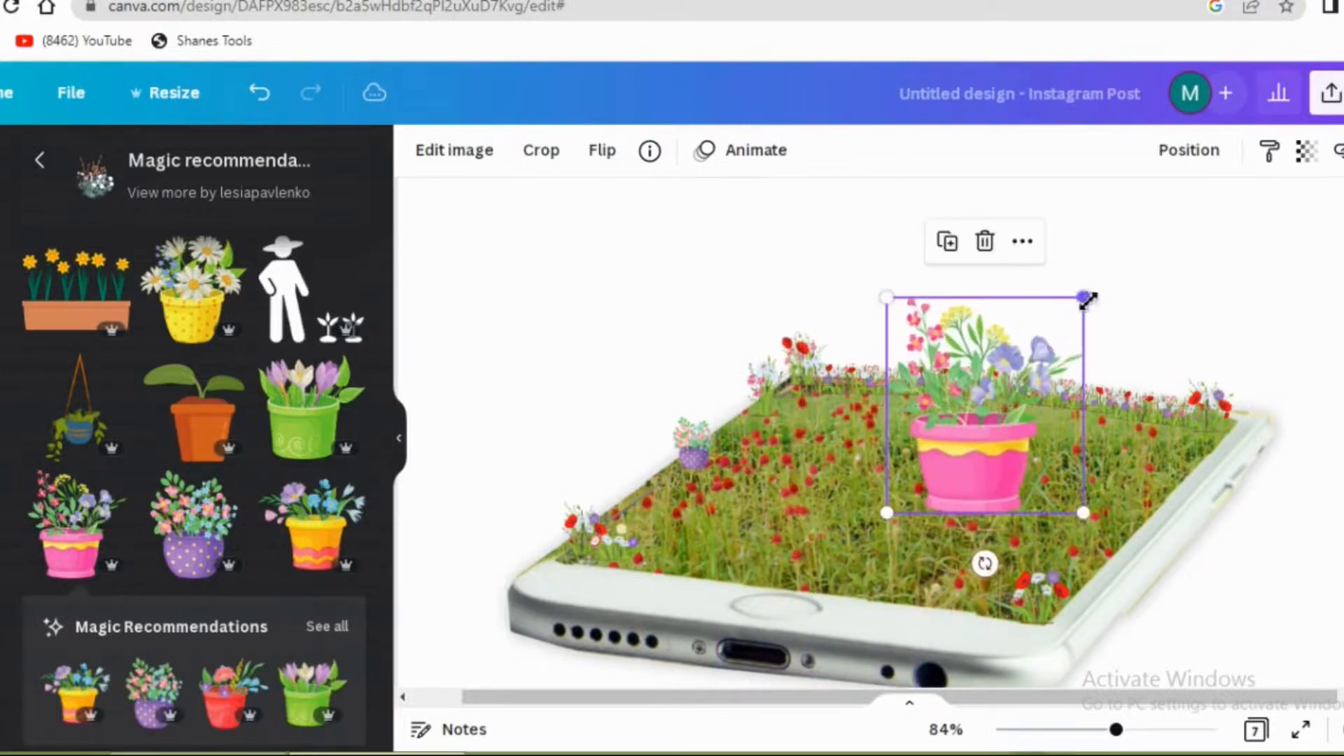
{"action": "left_click_drag", "start_coordinate": [1087, 299], "coordinate": [979, 452]}
{"action": "left_click_drag", "start_coordinate": [924, 490], "coordinate": [1171, 480]}
{"action": "left_click", "coordinate": [153, 691]}
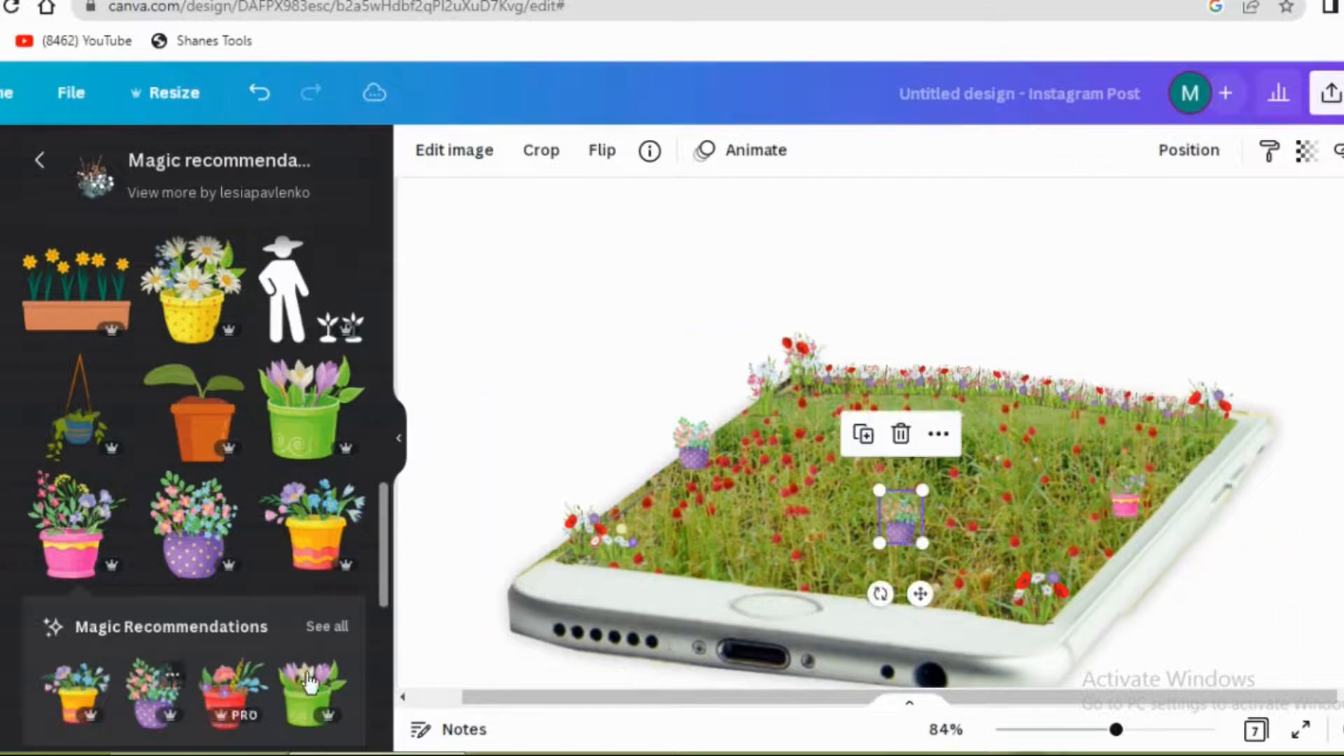
{"action": "left_click_drag", "start_coordinate": [919, 593], "coordinate": [1012, 464]}
Step: Add the green crocus pot, shrink it, and place it on the near edge of the phone's screen above the home button
{"action": "left_click", "coordinate": [313, 693]}
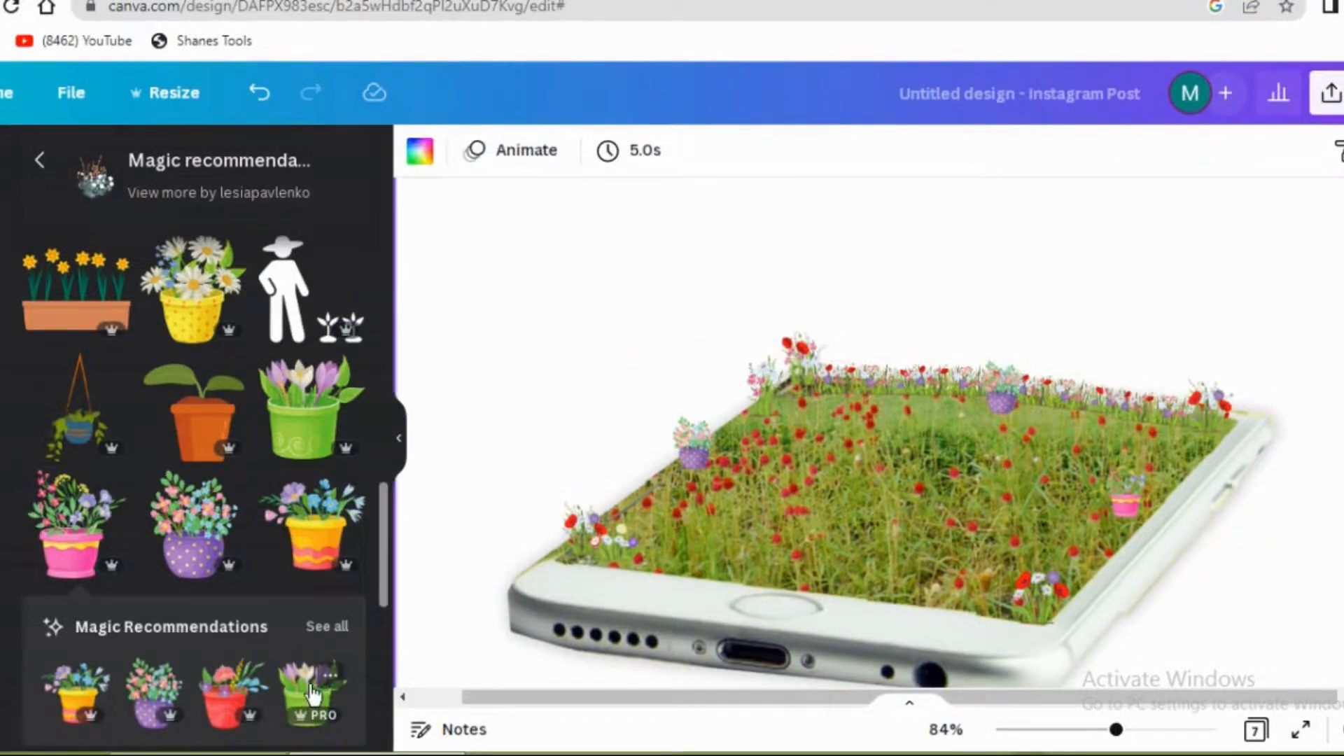
{"action": "left_click", "coordinate": [333, 424]}
{"action": "left_click_drag", "start_coordinate": [1103, 326], "coordinate": [840, 570]}
{"action": "left_click_drag", "start_coordinate": [774, 637], "coordinate": [917, 413]}
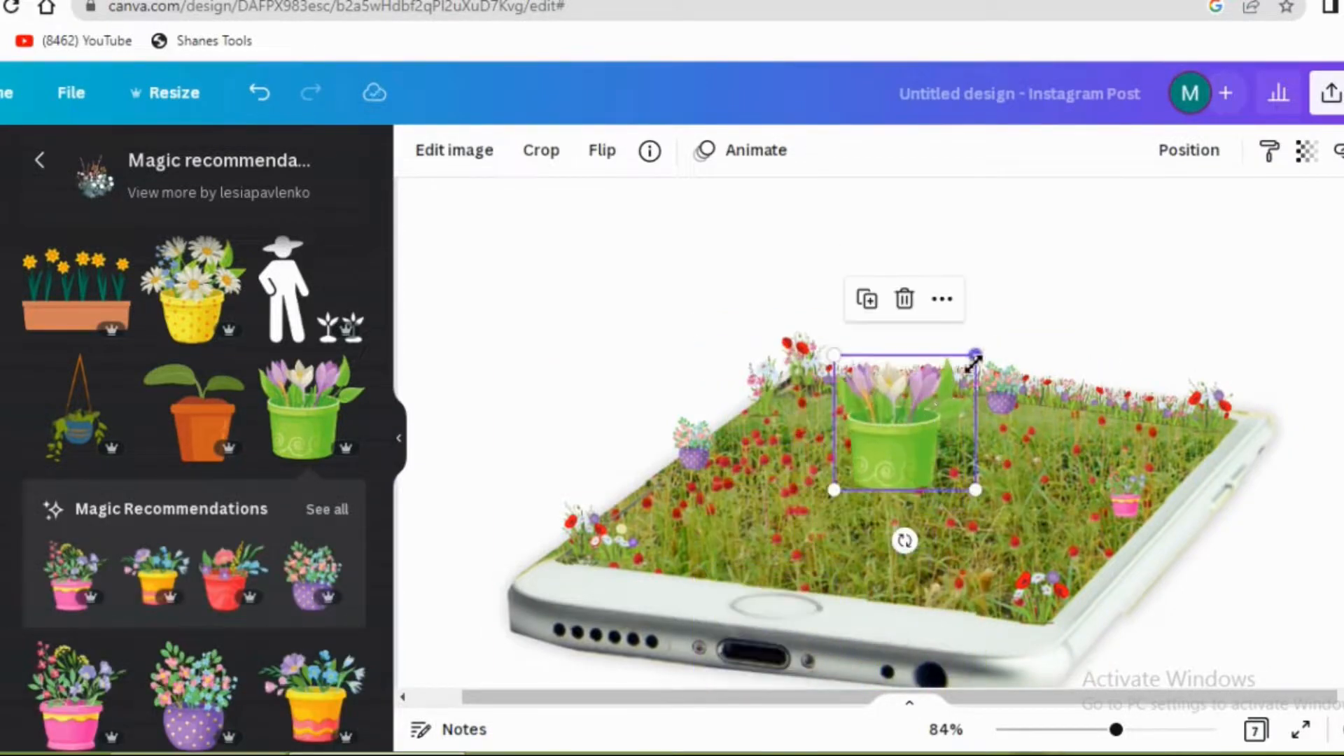
{"action": "left_click_drag", "start_coordinate": [974, 358], "coordinate": [804, 560]}
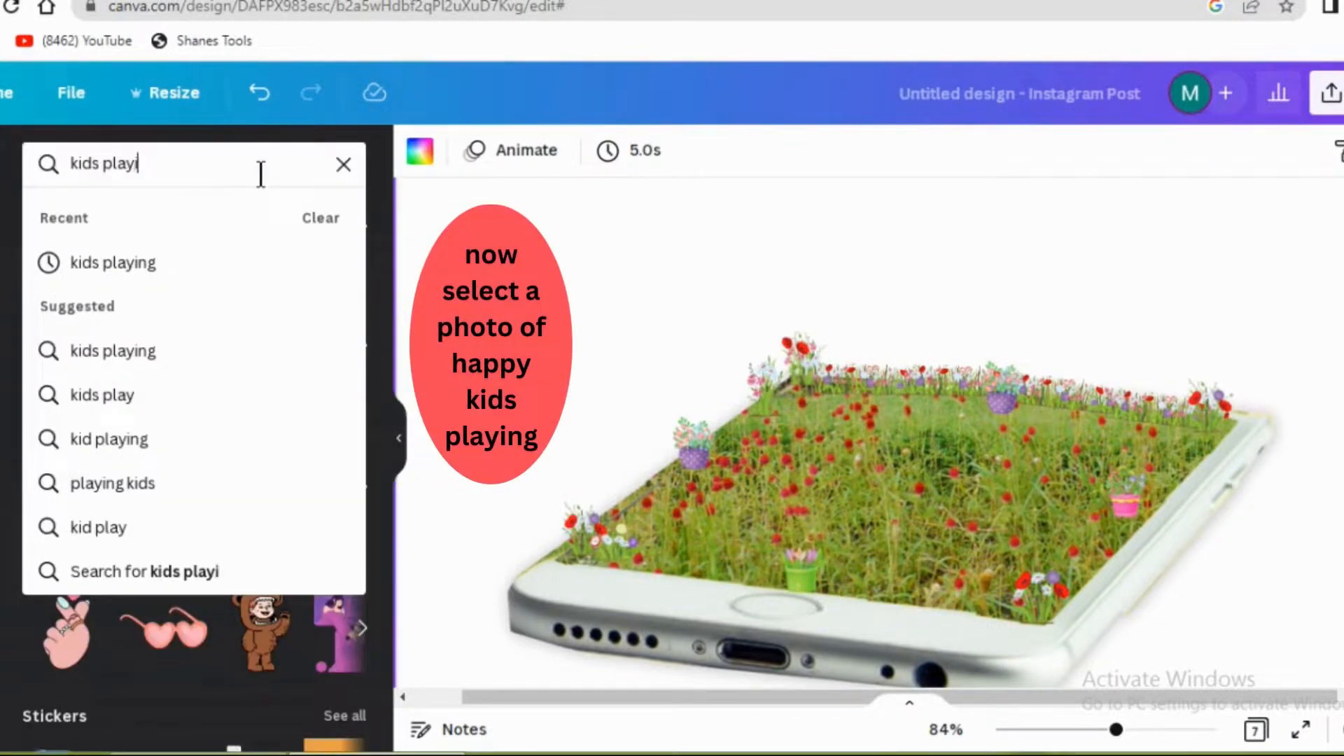
Step: Search the photos for kids playing and add the Happy Kids Playing photo to the page
{"action": "type", "text": "ng"}
{"action": "key", "text": "Return"}
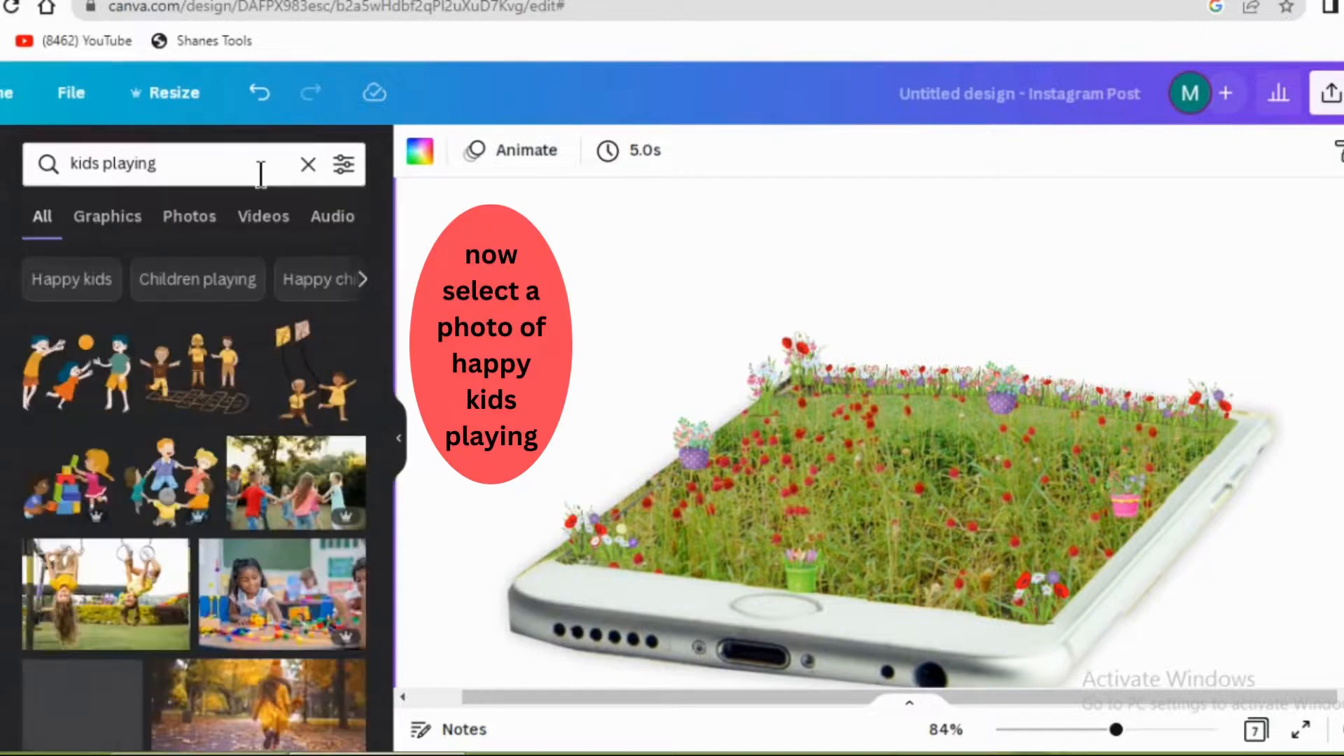
{"action": "left_click", "coordinate": [203, 218]}
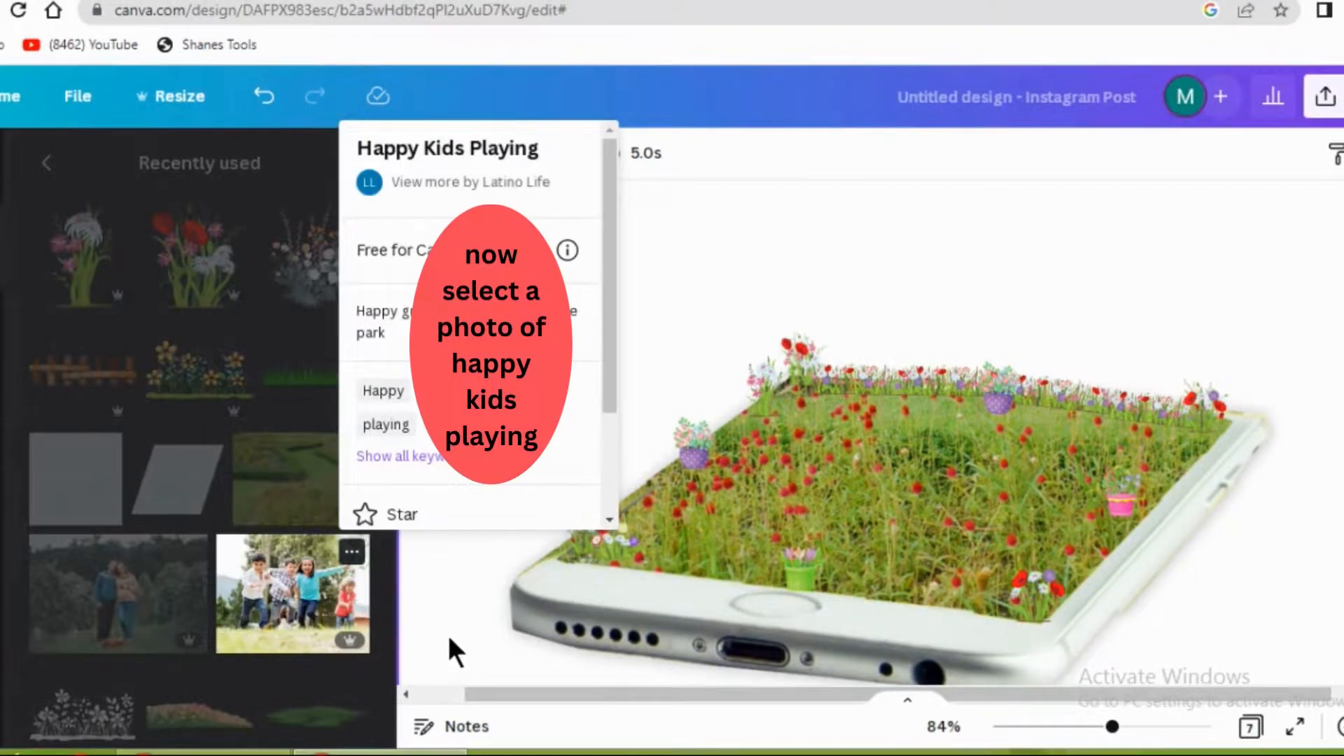
{"action": "left_click", "coordinate": [447, 632]}
{"action": "left_click", "coordinate": [292, 594]}
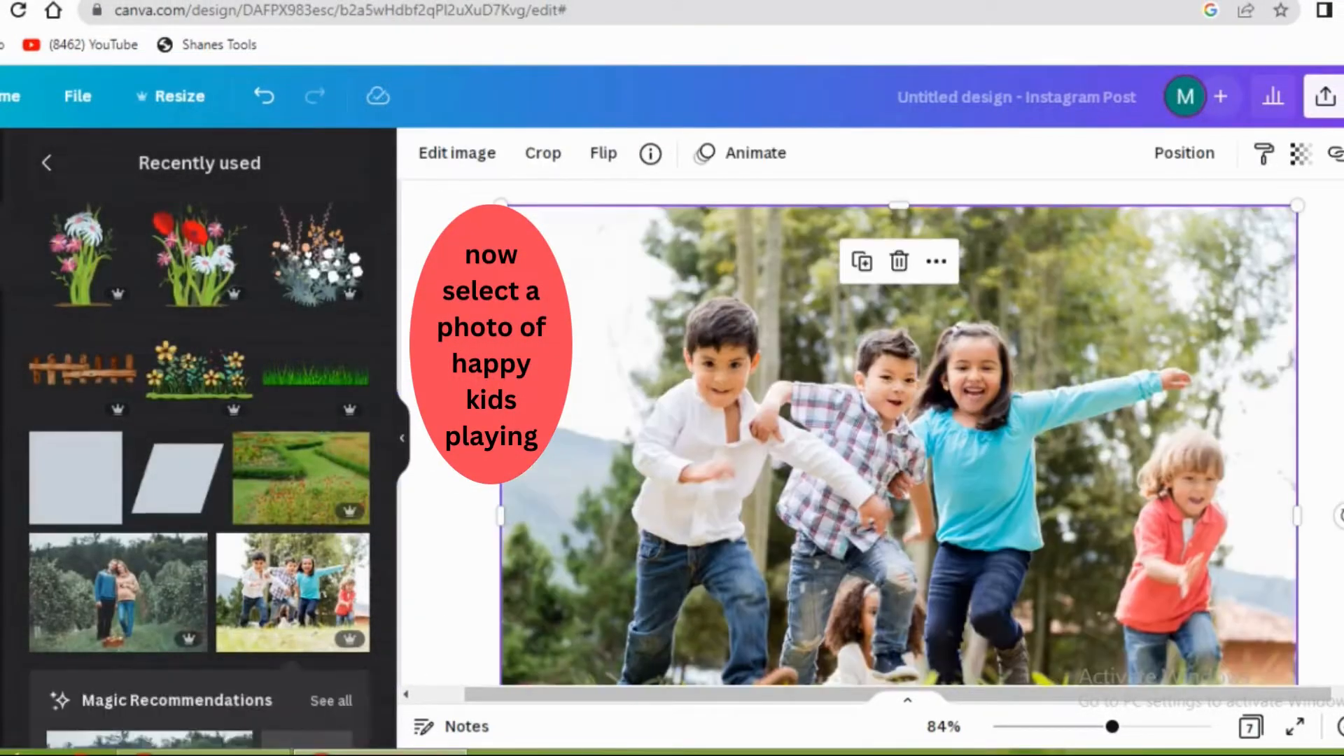
Step: Remove the background from the kids photo with the Background Remover and apply the result
{"action": "left_click_drag", "start_coordinate": [1097, 730], "coordinate": [1052, 733]}
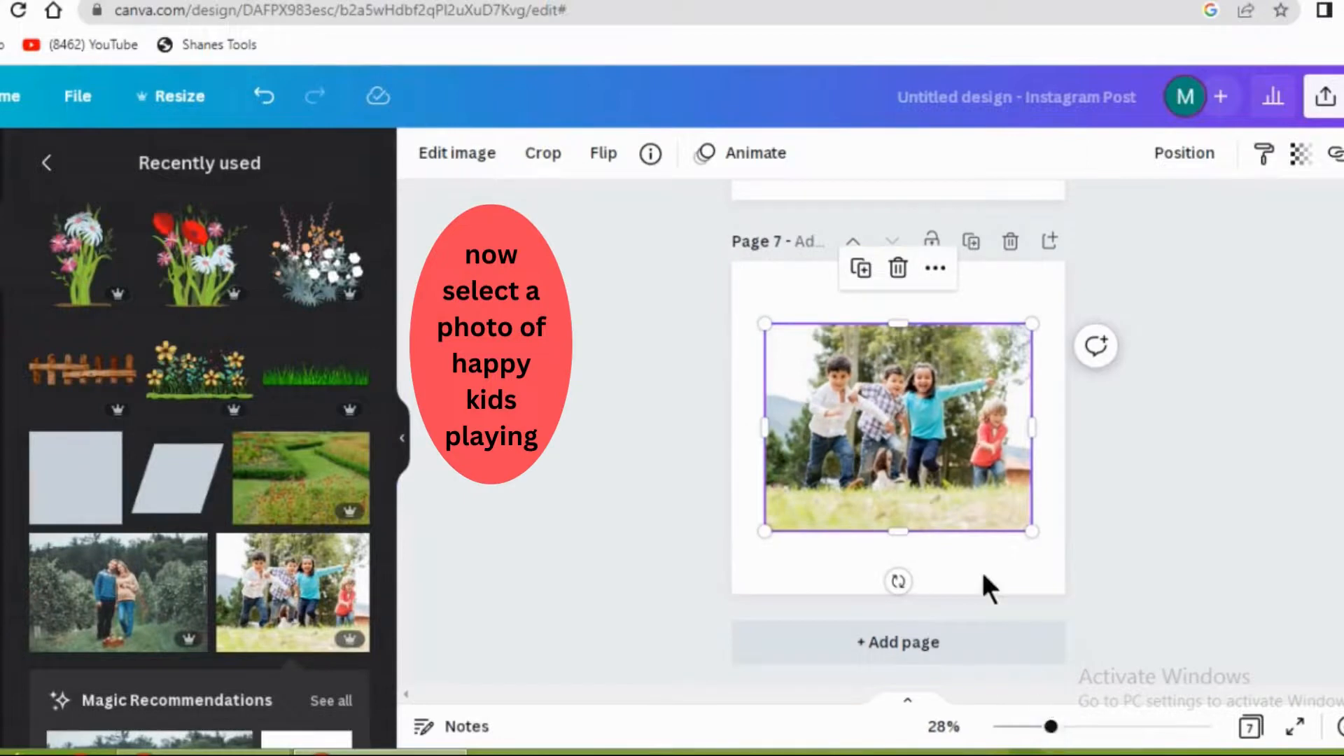
{"action": "left_click", "coordinate": [476, 151]}
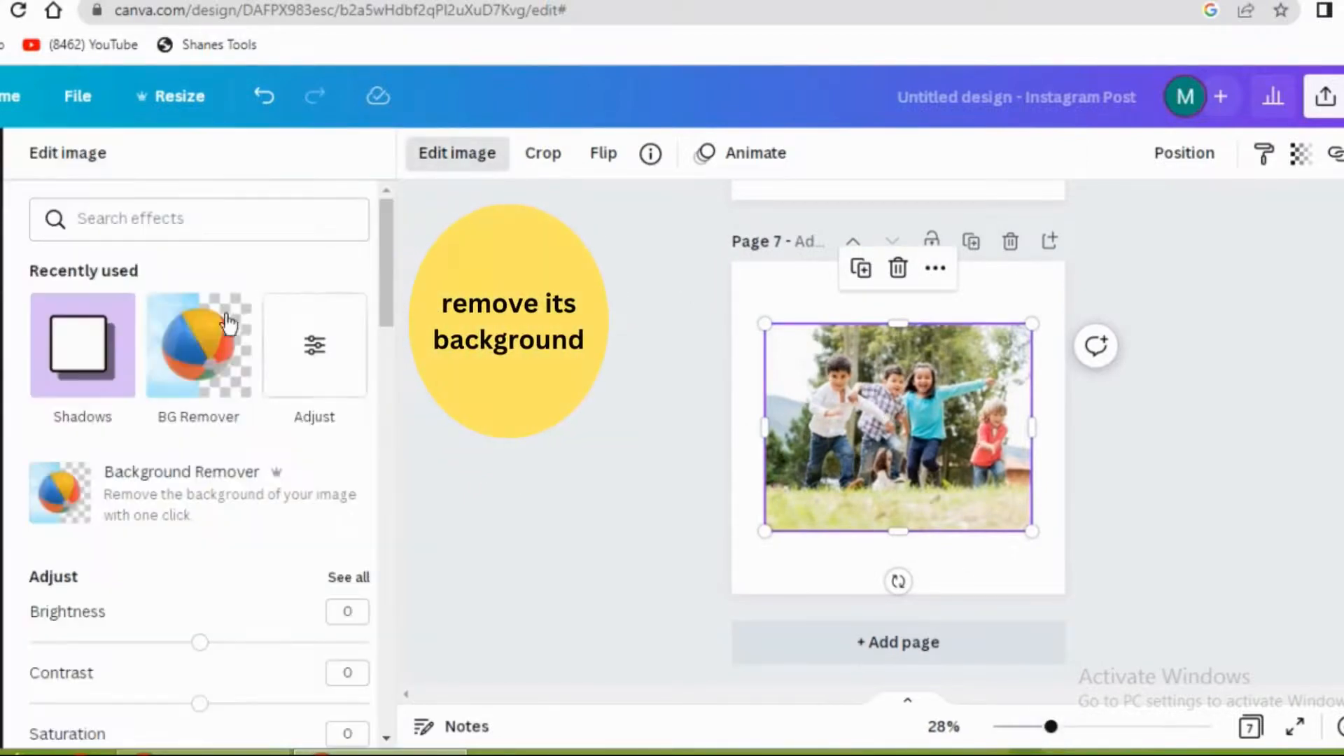
{"action": "left_click", "coordinate": [200, 359]}
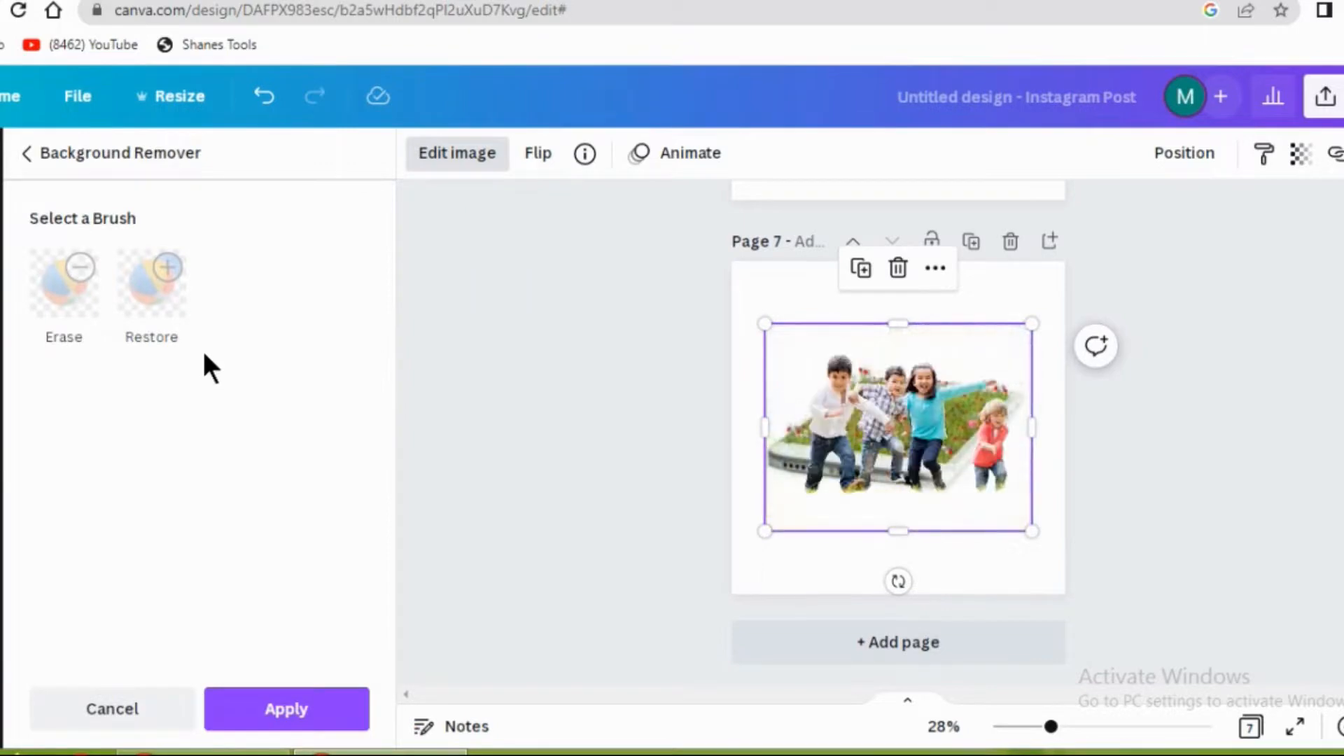
{"action": "left_click", "coordinate": [323, 702]}
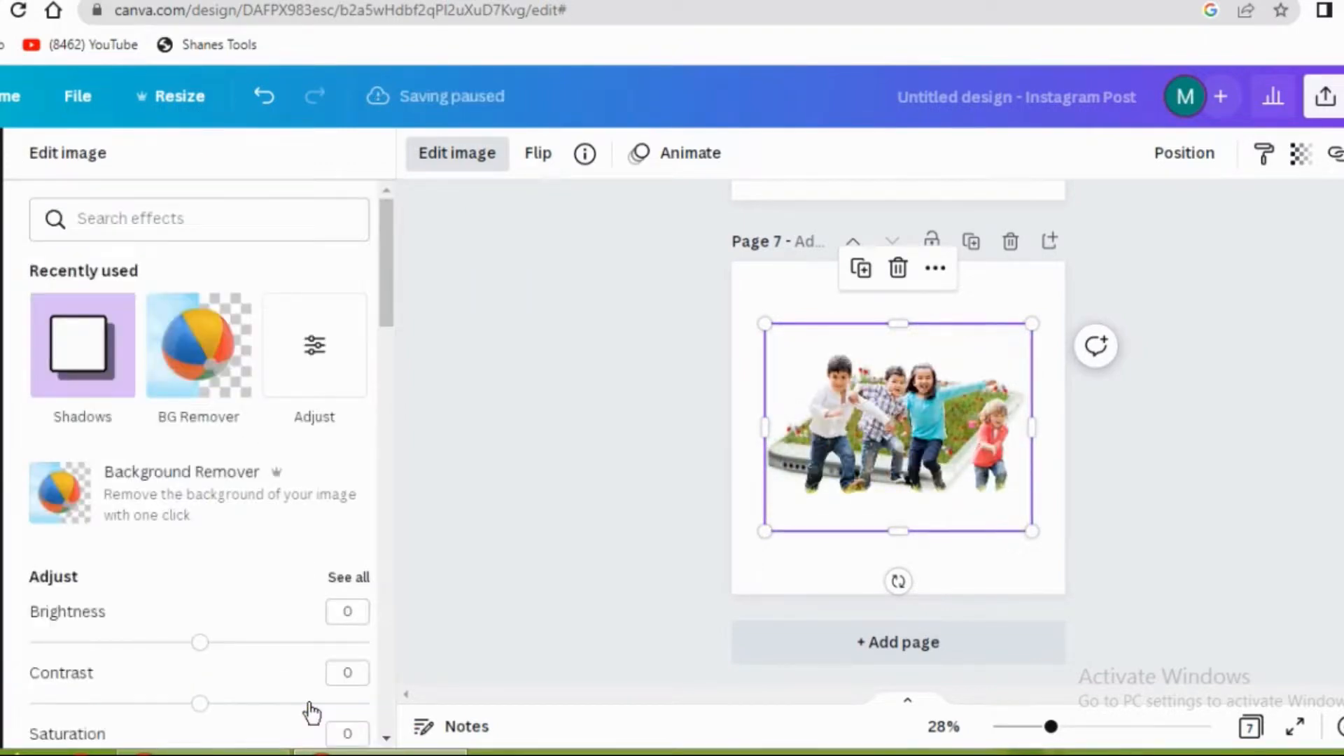
Step: Crop the empty strip below the kids, shrink the cutout, and place it in the middle of the phone's garden
{"action": "left_click_drag", "start_coordinate": [898, 531], "coordinate": [903, 502]}
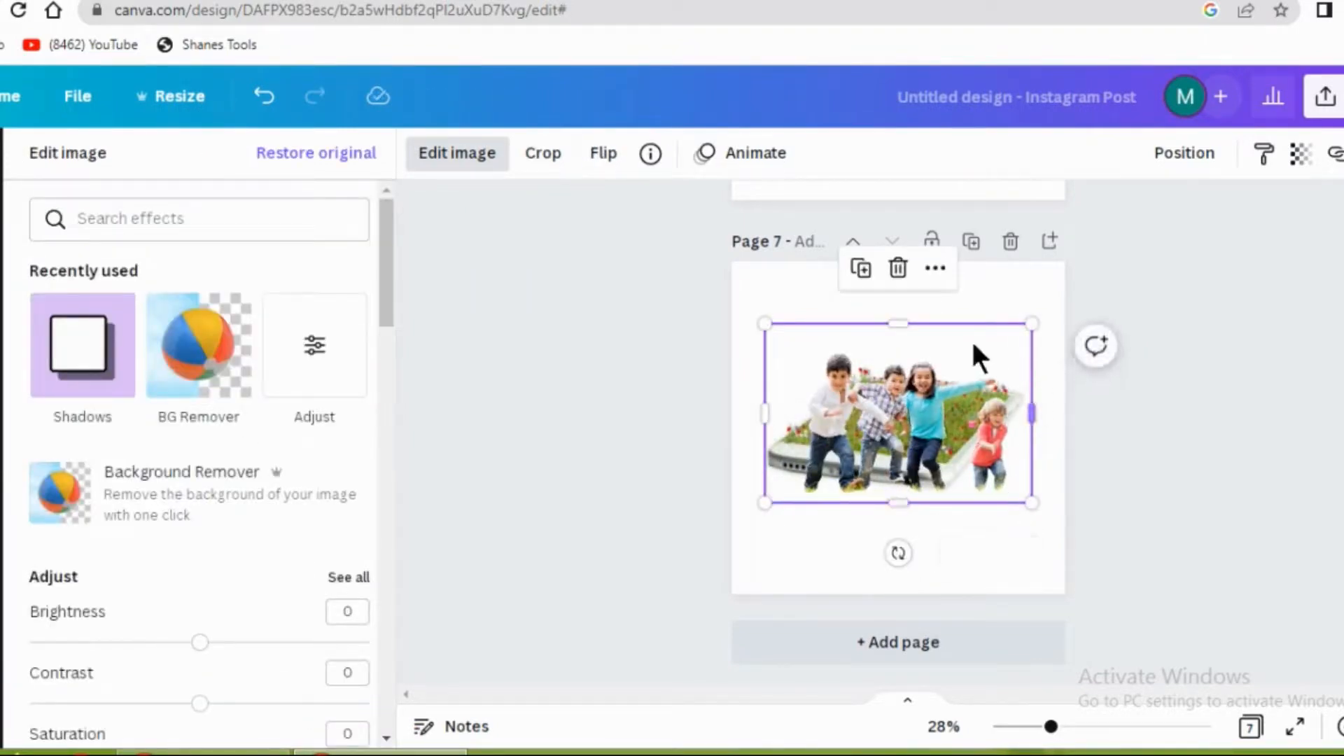
{"action": "left_click_drag", "start_coordinate": [1032, 324], "coordinate": [893, 470]}
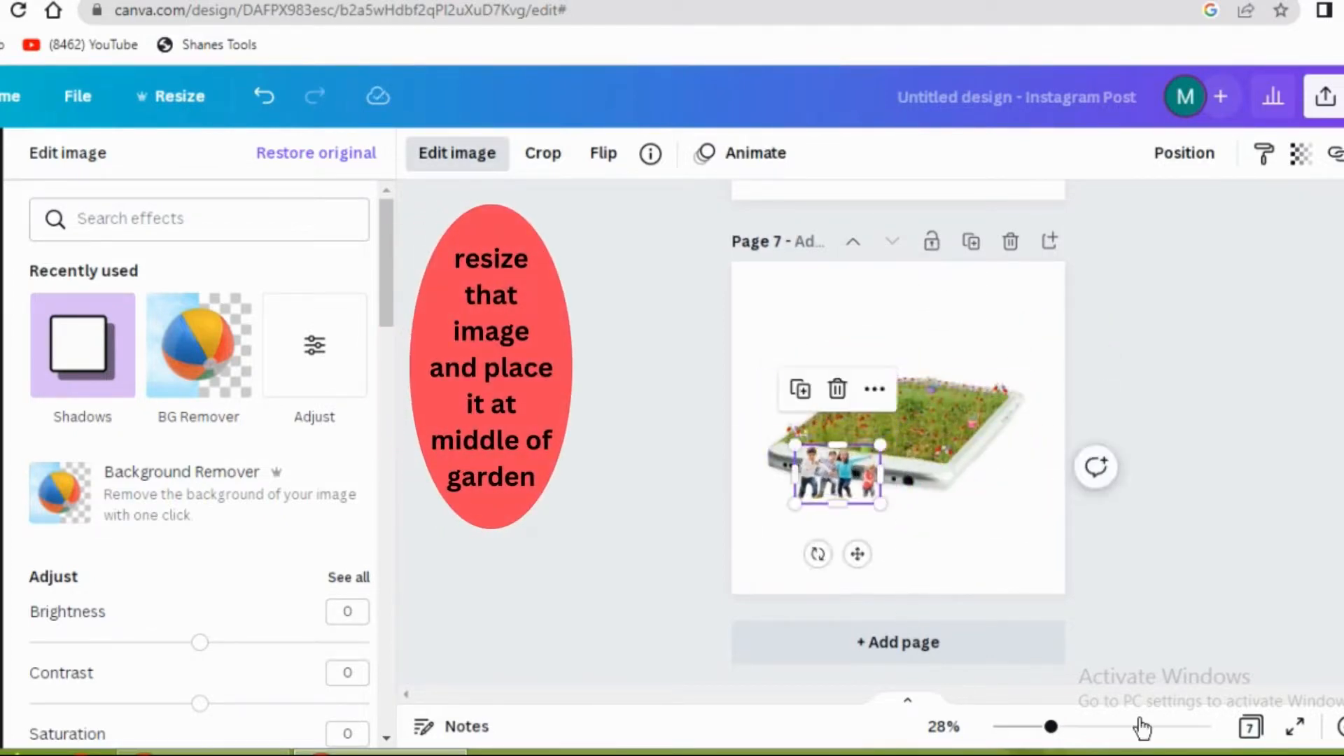
{"action": "left_click_drag", "start_coordinate": [1050, 731], "coordinate": [1086, 735]}
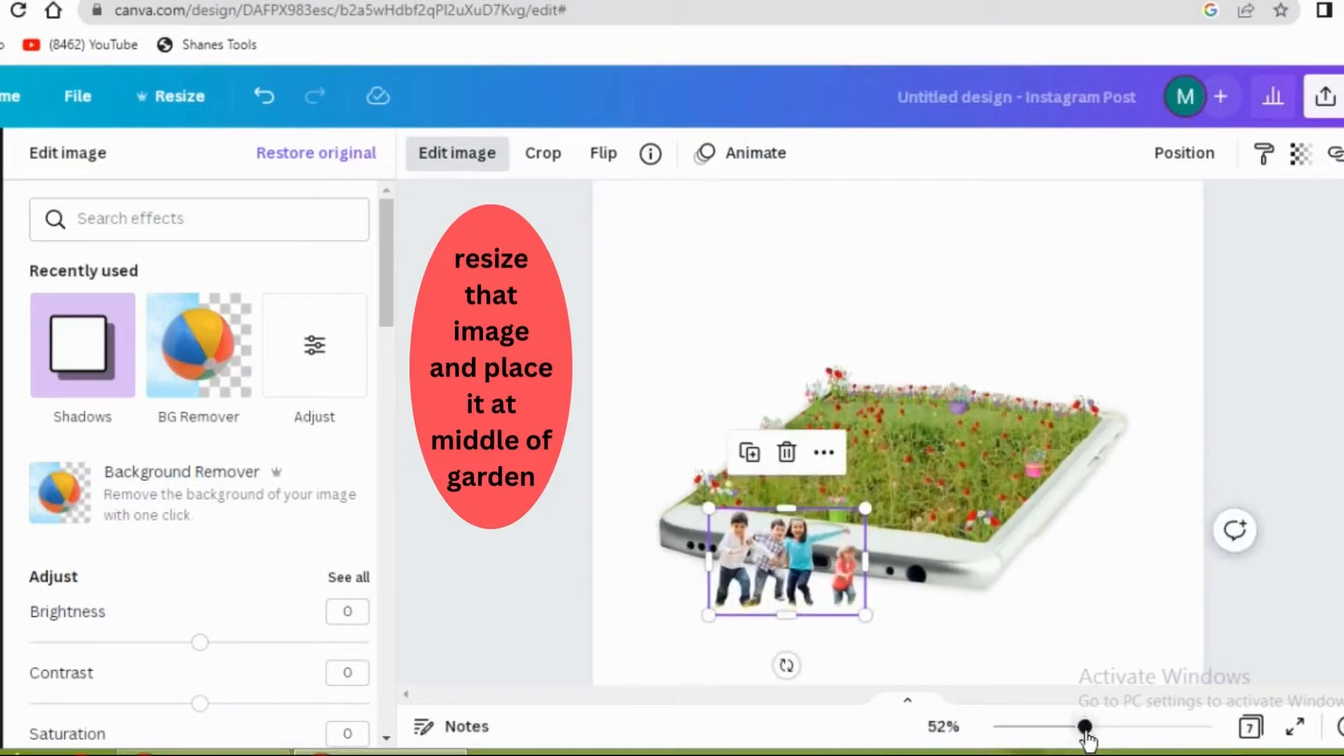
{"action": "left_click_drag", "start_coordinate": [823, 563], "coordinate": [953, 425]}
{"action": "left_click_drag", "start_coordinate": [999, 375], "coordinate": [973, 392]}
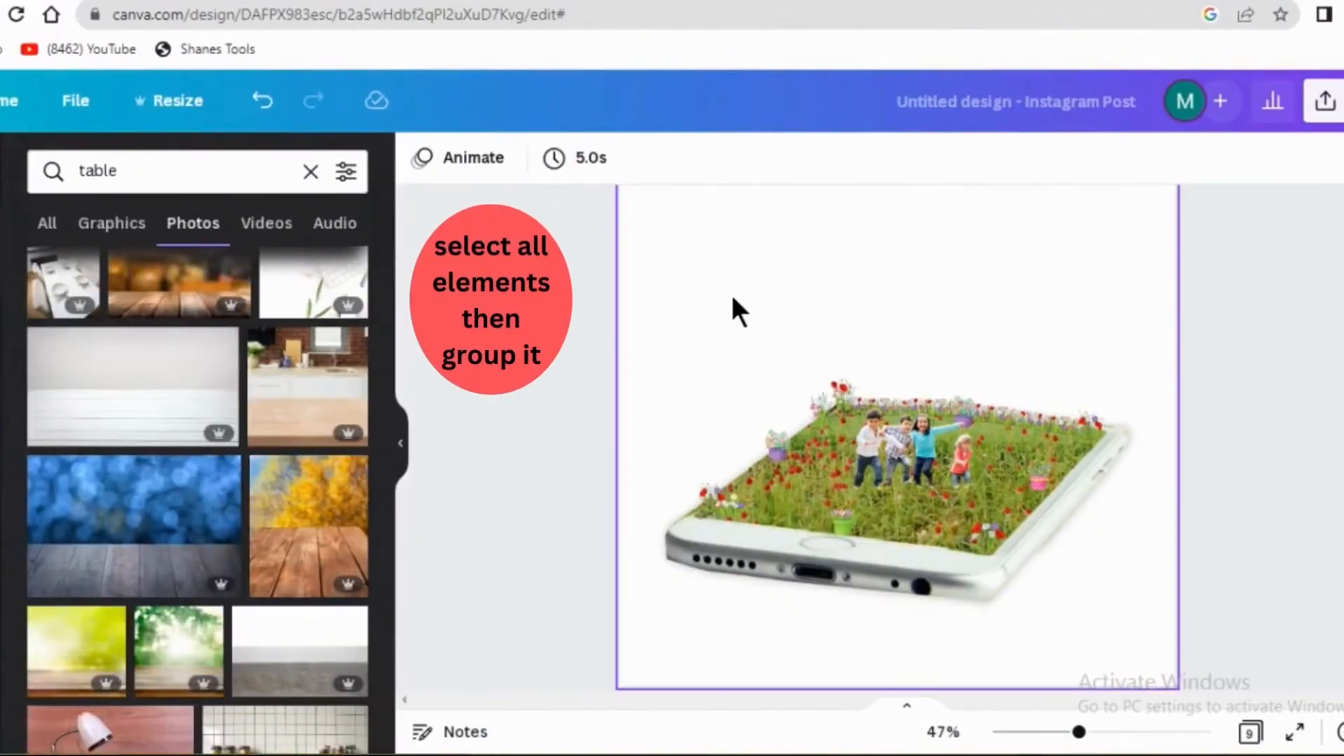
Step: Group the phone, garden, flowers, pots and kids into one object
{"action": "left_click_drag", "start_coordinate": [708, 294], "coordinate": [1154, 620]}
{"action": "left_click", "coordinate": [1139, 158]}
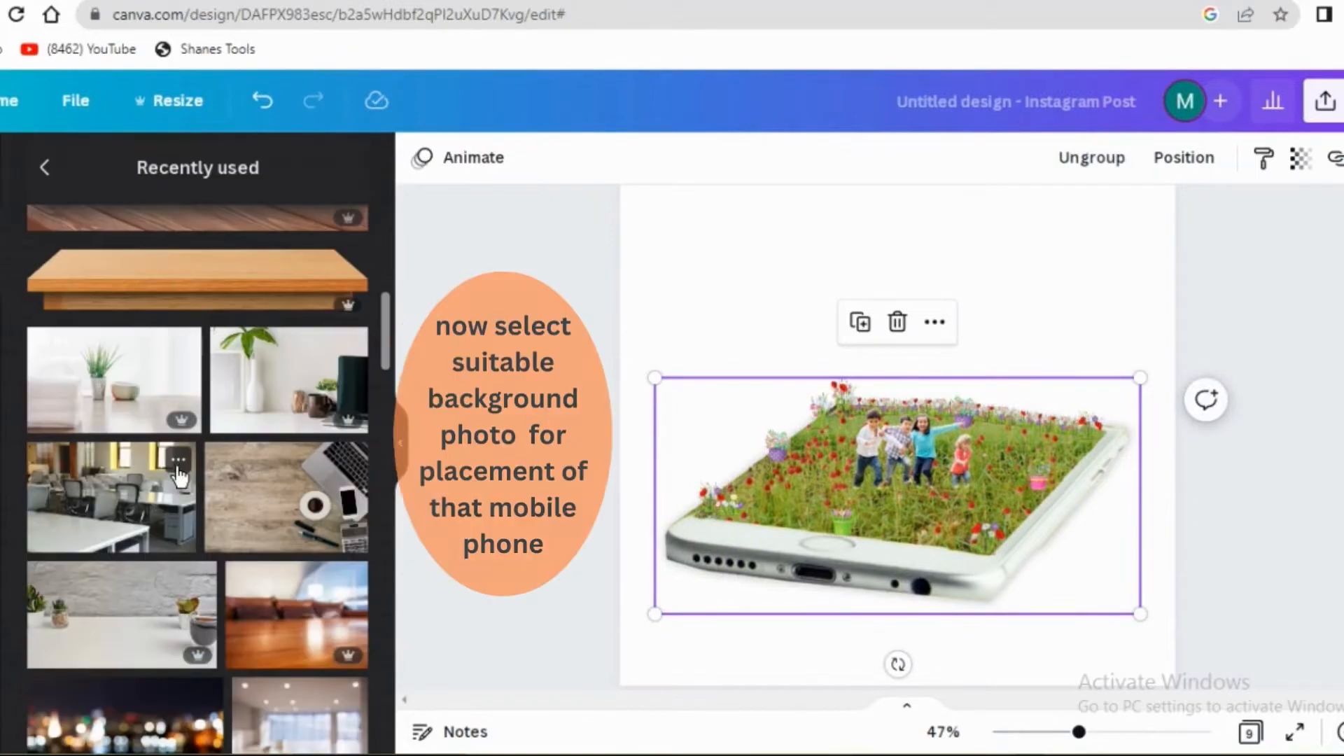
Step: Add the Startup Office with Tables photo and enlarge it to cover the whole page
{"action": "left_click", "coordinate": [178, 460]}
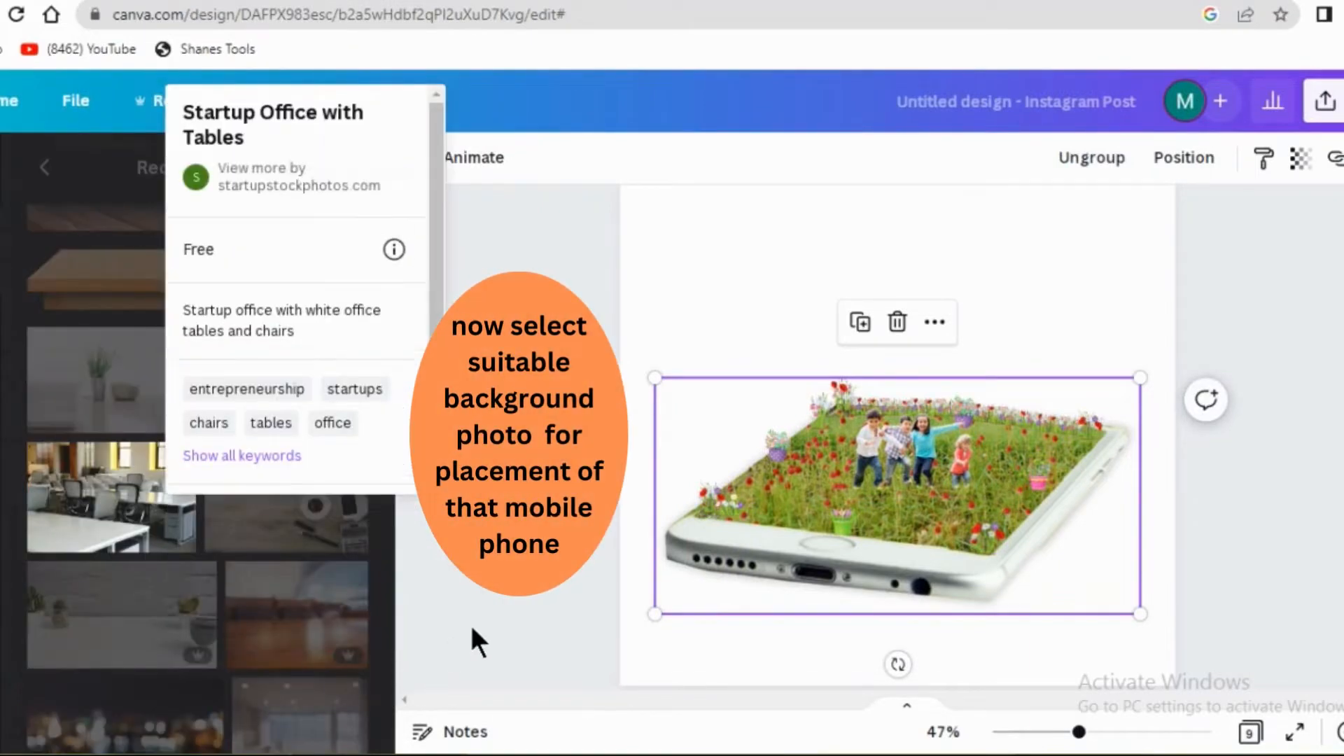
{"action": "left_click", "coordinate": [472, 628]}
{"action": "left_click", "coordinate": [108, 498]}
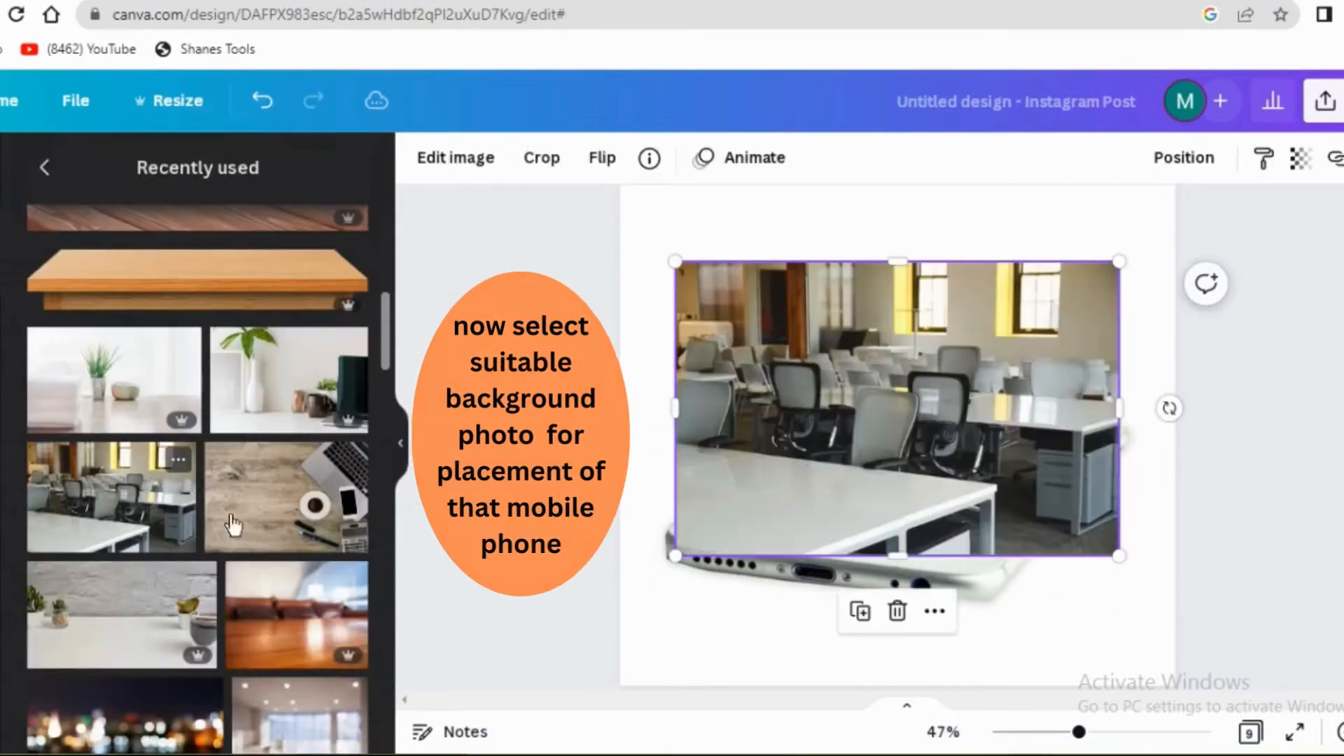
{"action": "left_click_drag", "start_coordinate": [931, 462], "coordinate": [875, 593]}
{"action": "left_click_drag", "start_coordinate": [1068, 397], "coordinate": [1209, 347]}
{"action": "left_click_drag", "start_coordinate": [910, 314], "coordinate": [996, 122]}
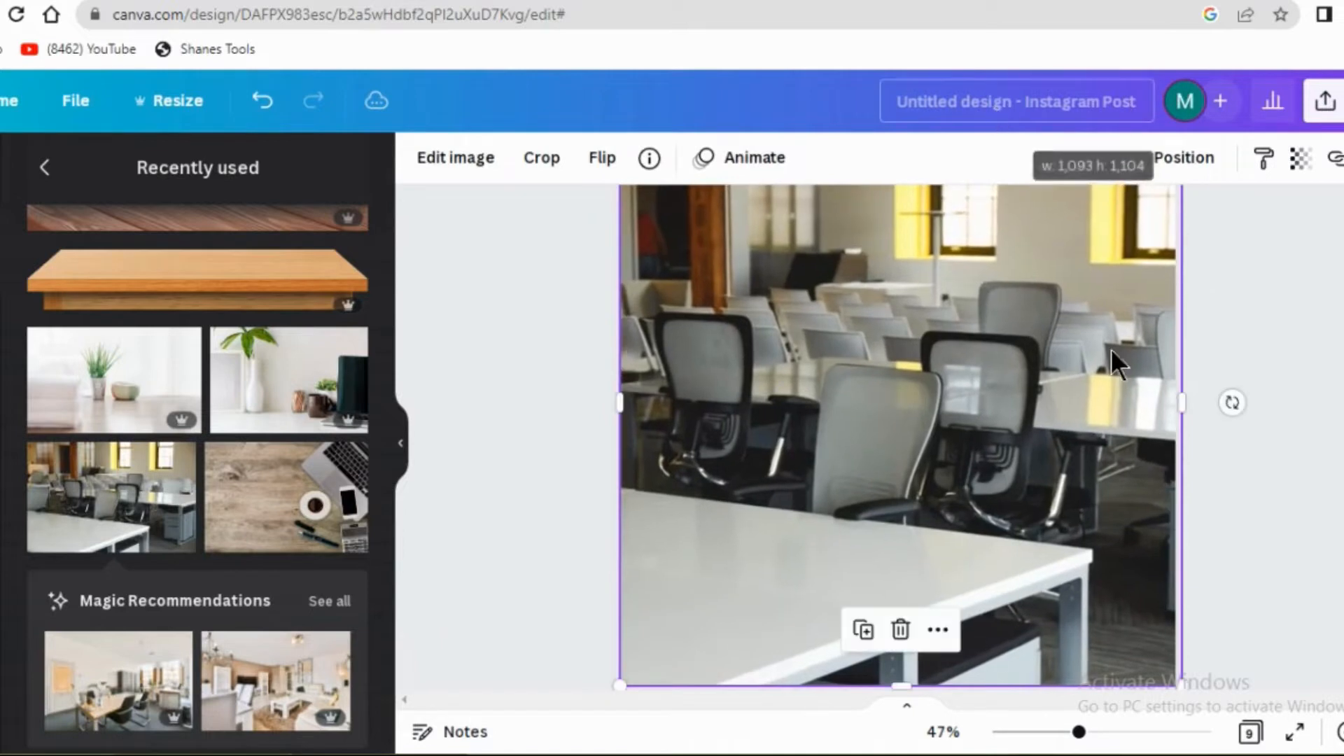
Step: Enlarge the office photo past the page edges so the white tabletop fills the lower half, and send it backward behind the phone group
{"action": "left_click_drag", "start_coordinate": [1080, 732], "coordinate": [1048, 732]}
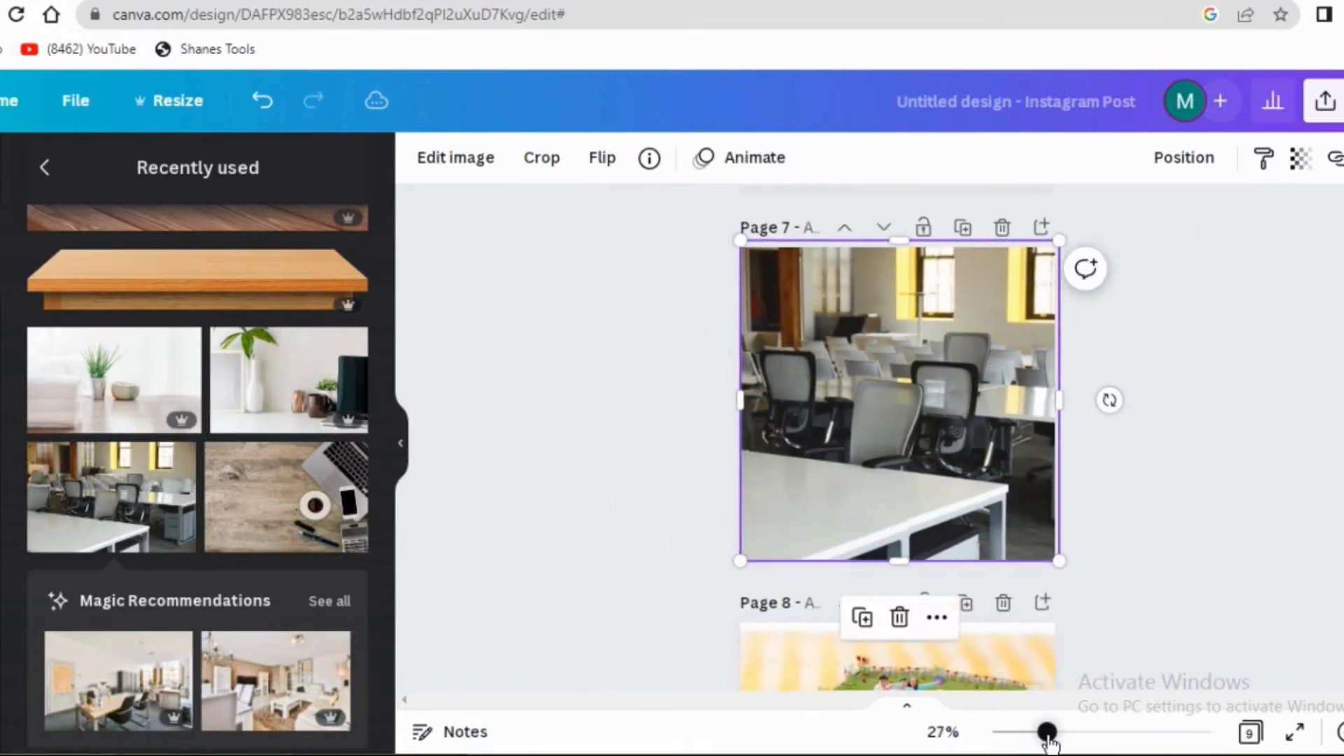
{"action": "left_click_drag", "start_coordinate": [1062, 242], "coordinate": [1272, 124]}
{"action": "right_click", "coordinate": [984, 399]}
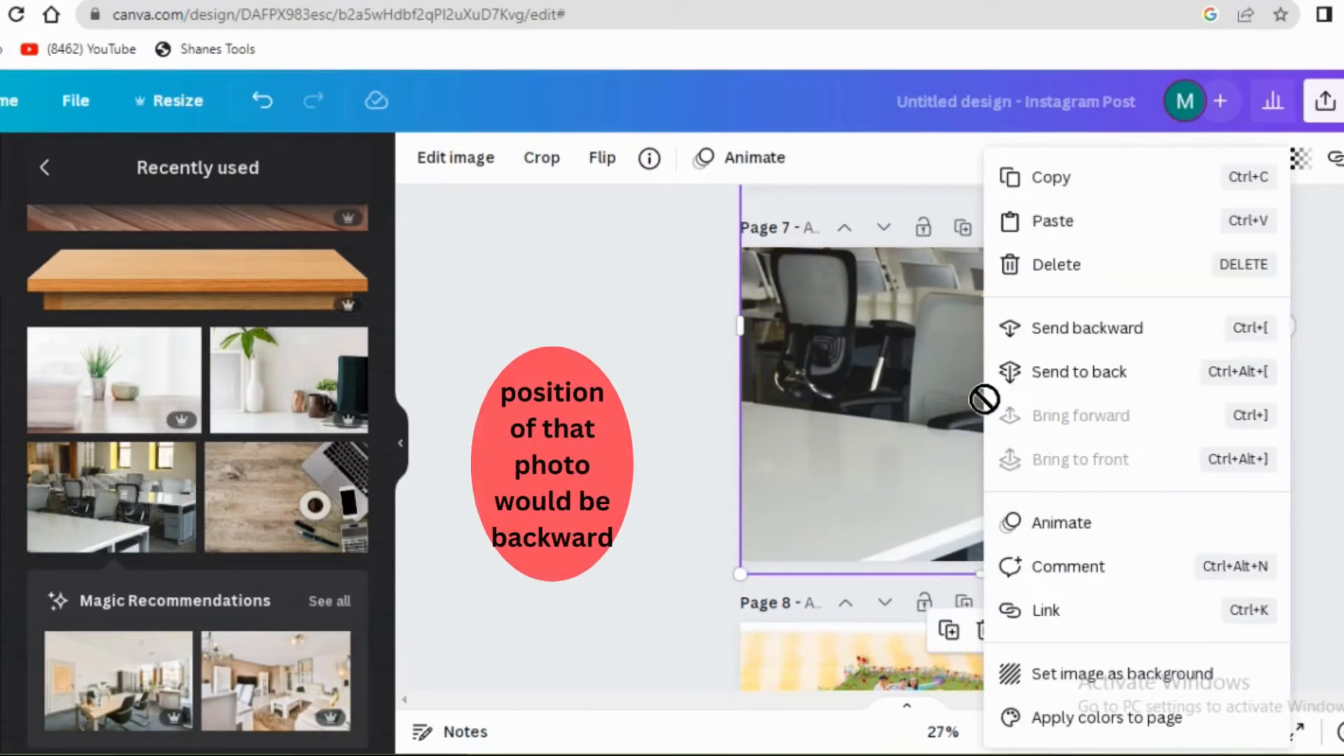
{"action": "left_click", "coordinate": [1064, 338]}
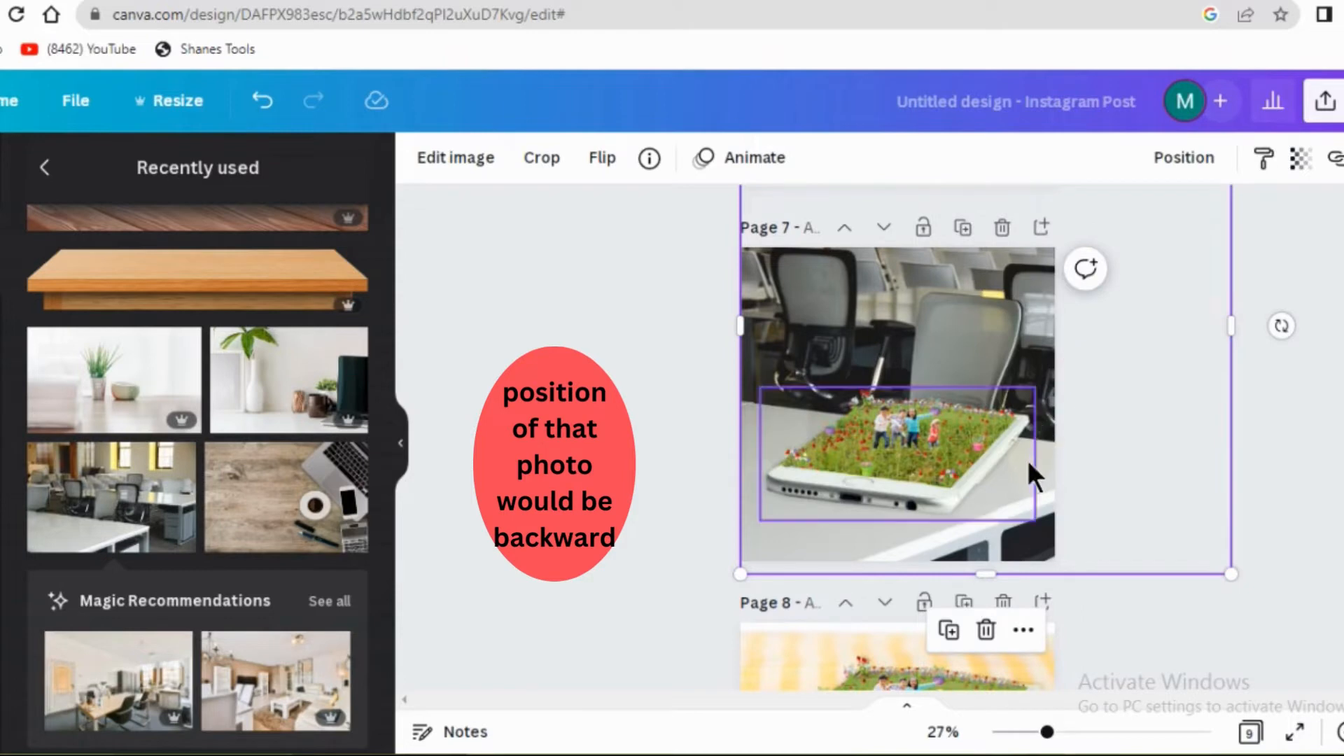
Step: Move the phone group slightly down so it rests on the white office table
{"action": "left_click", "coordinate": [1282, 413]}
{"action": "left_click_drag", "start_coordinate": [1047, 732], "coordinate": [1061, 731]}
{"action": "left_click", "coordinate": [971, 528]}
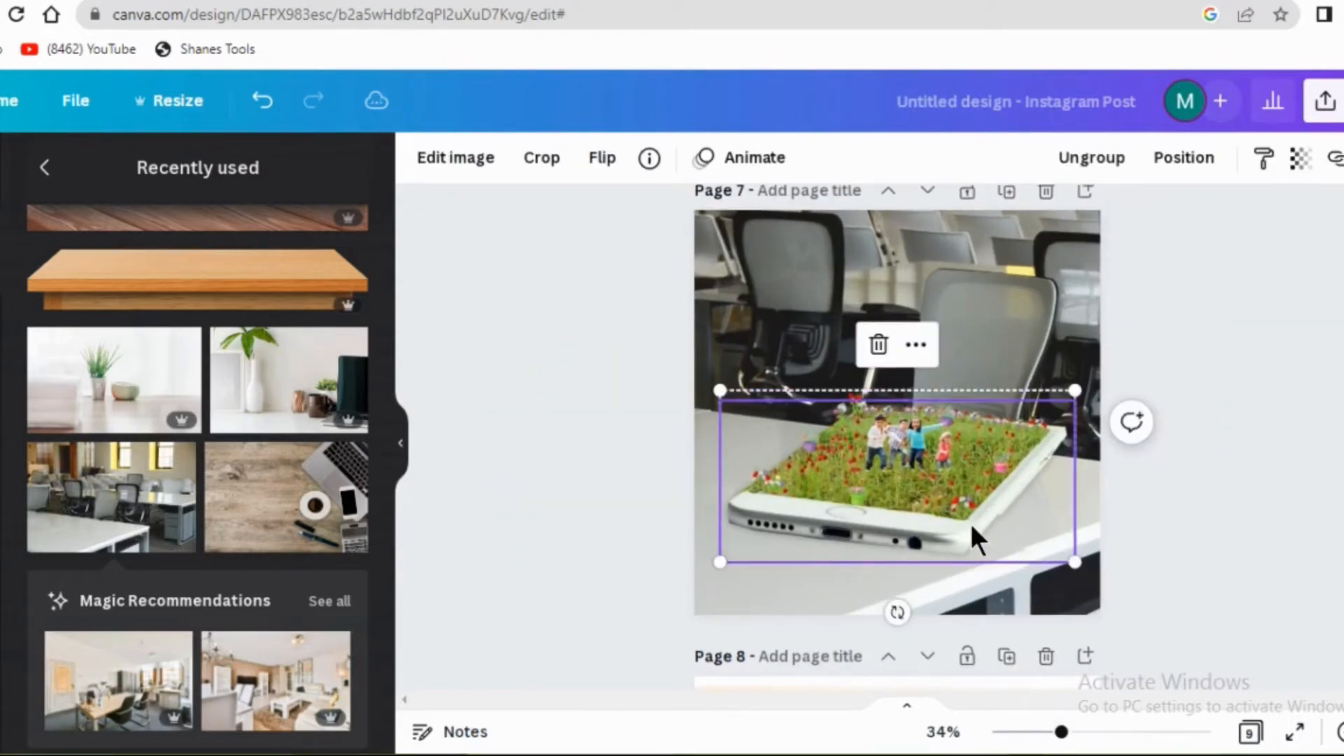
{"action": "left_click_drag", "start_coordinate": [971, 528], "coordinate": [969, 539]}
{"action": "double_click", "coordinate": [970, 539]}
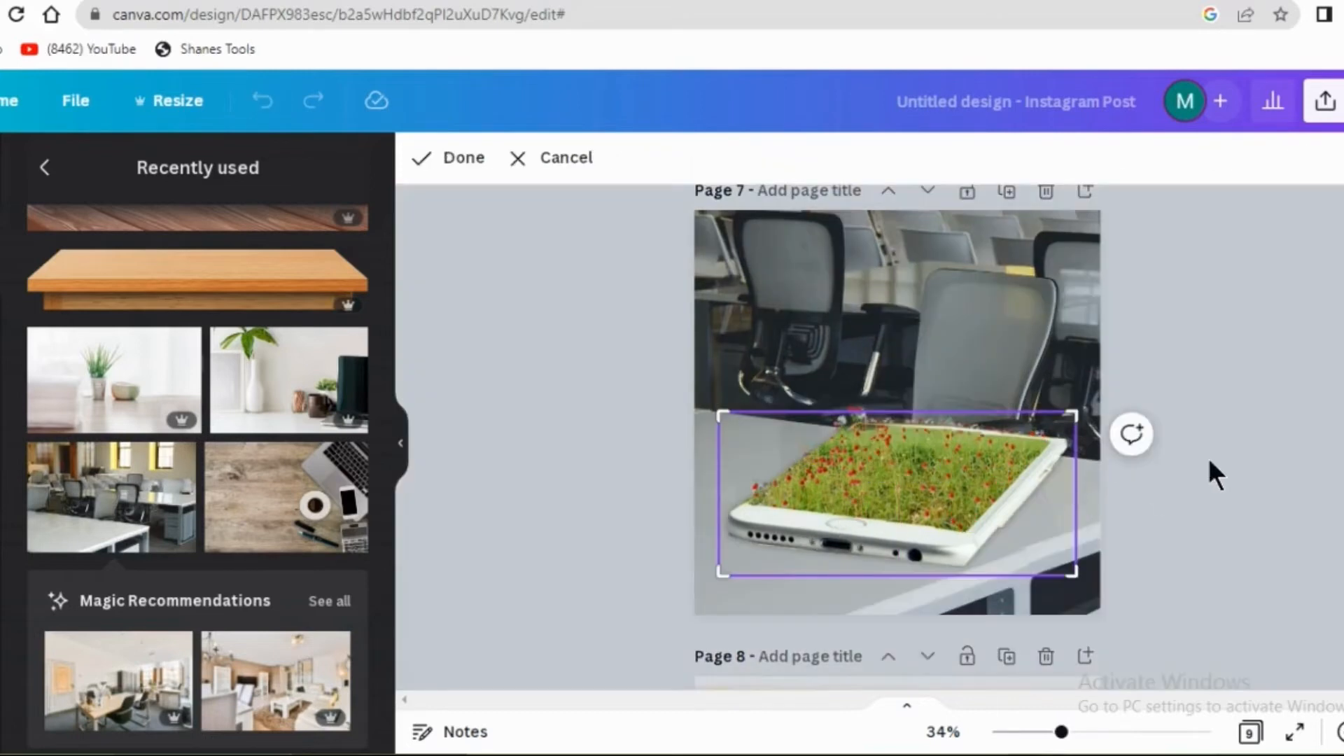
{"action": "key", "text": "Escape"}
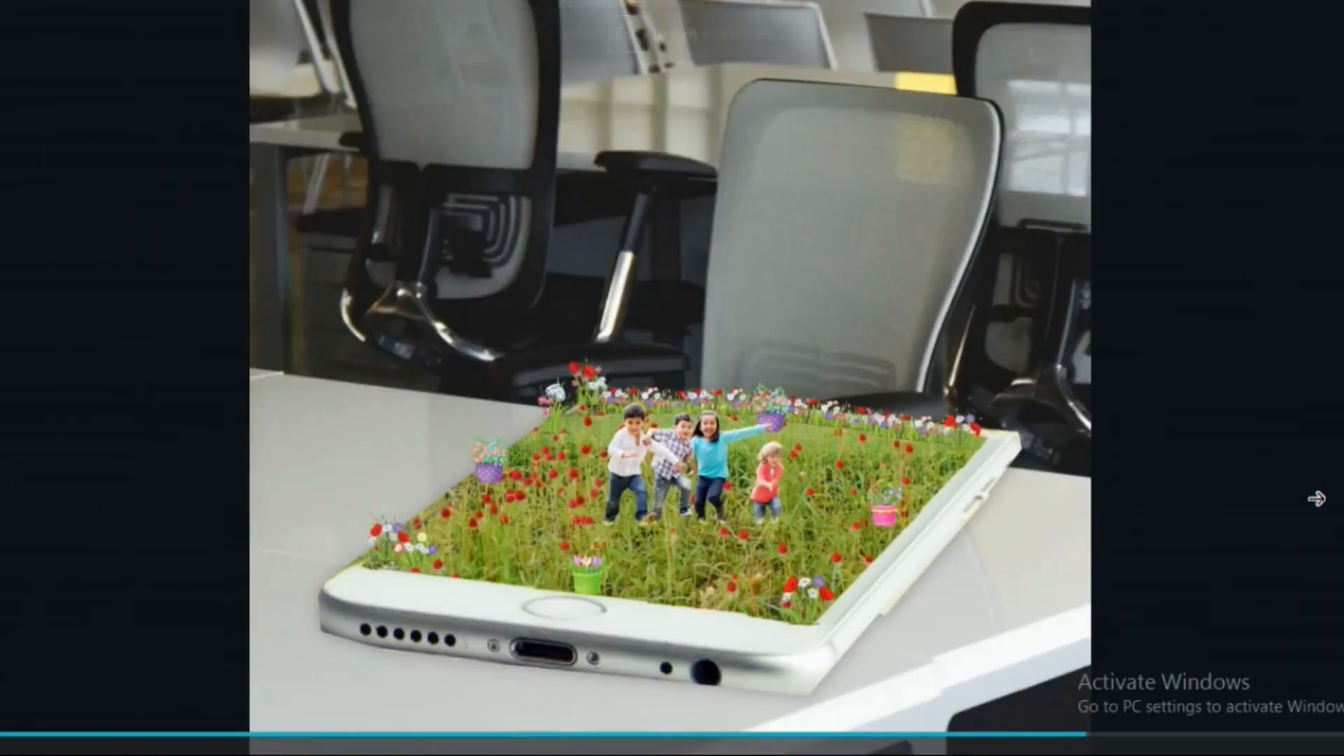